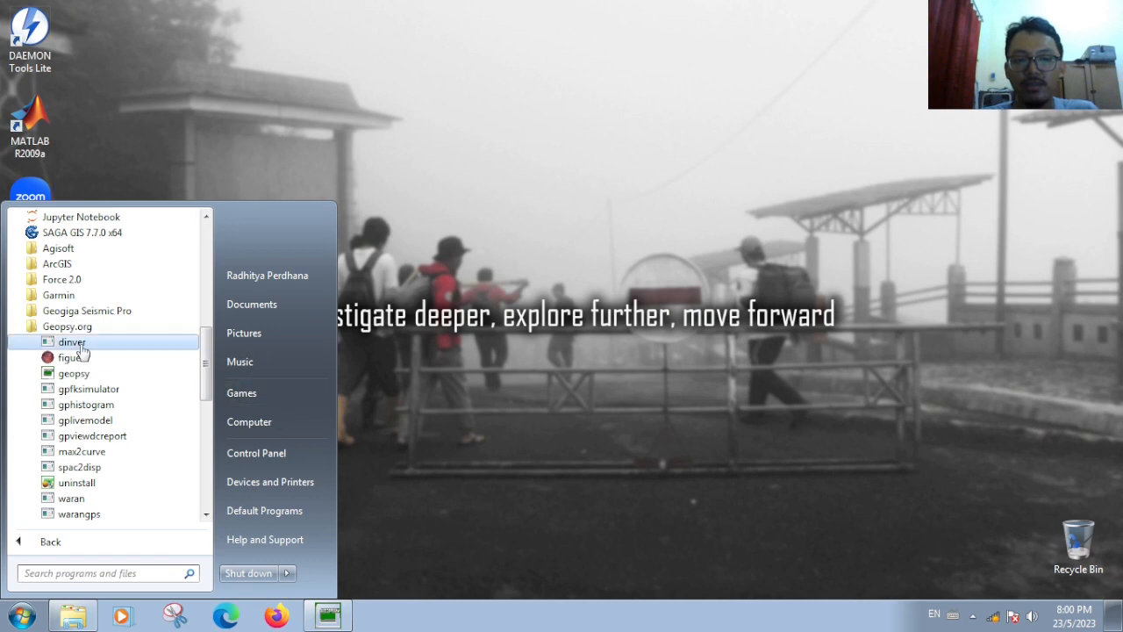
- Launch dinver with the Surface Wave Inversion plugin and maximize its main window
left_click(127, 348)
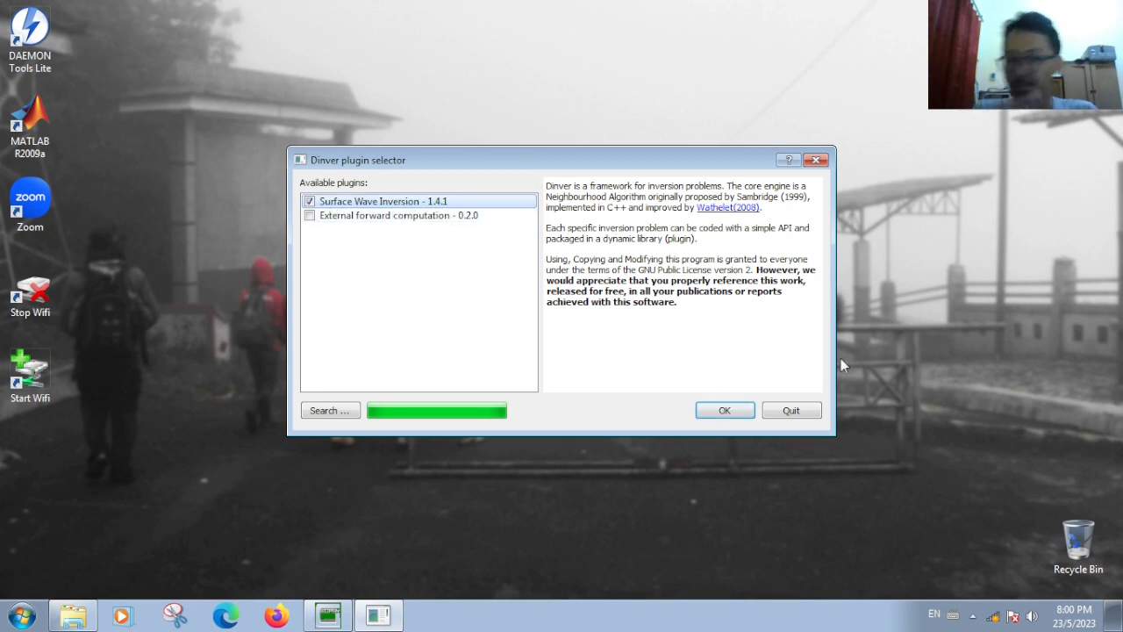
left_click(719, 410)
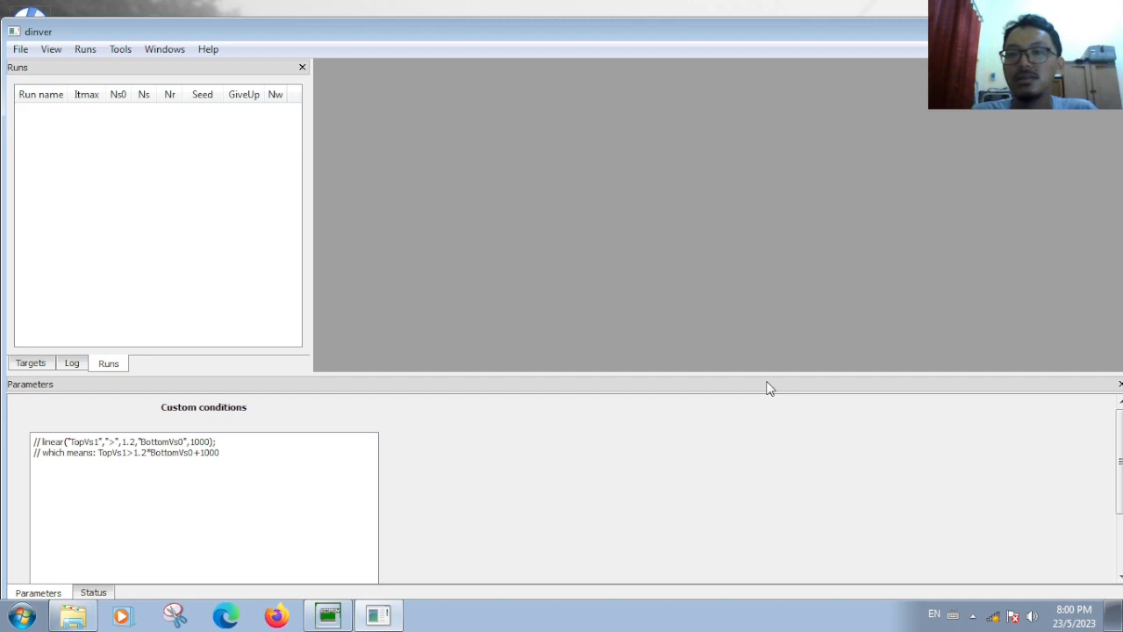
left_click(1078, 26)
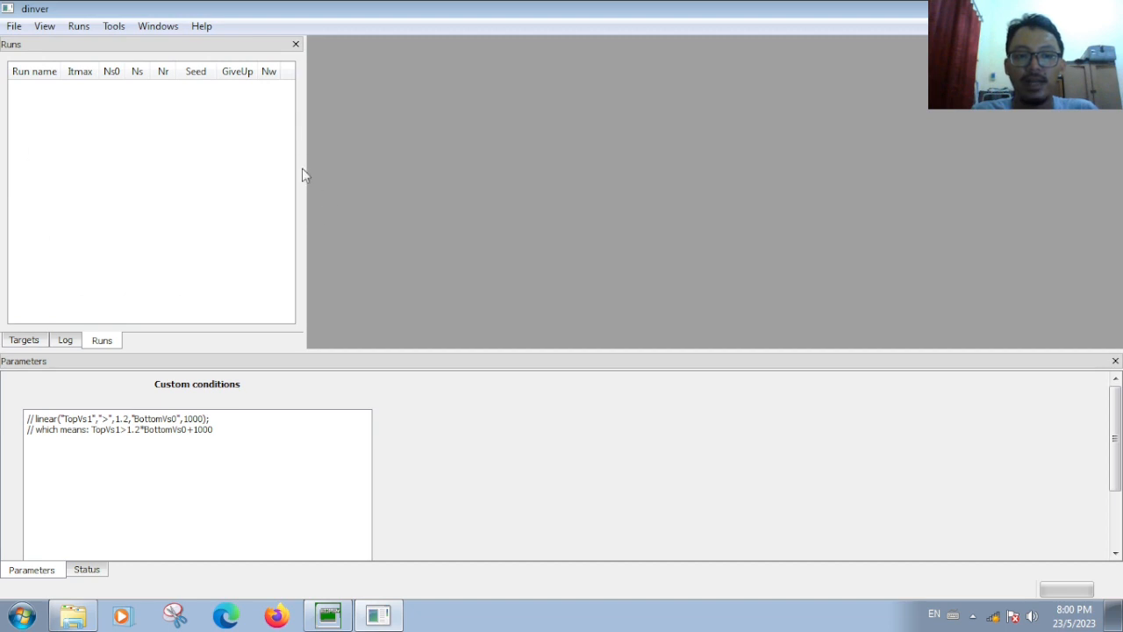
left_click(18, 344)
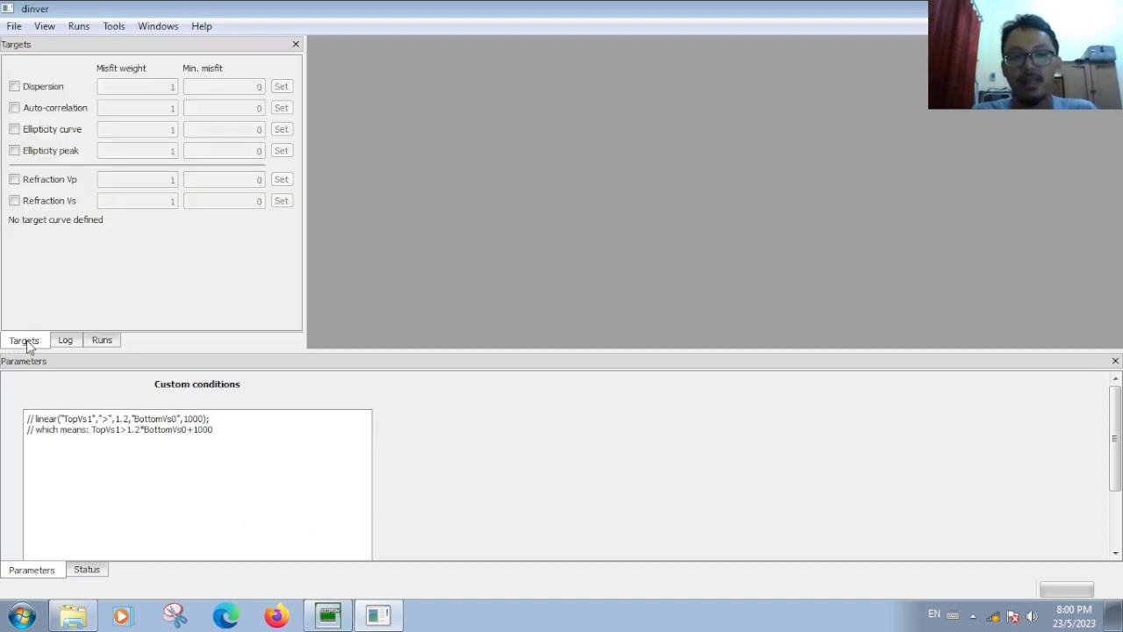
left_click(63, 344)
left_click(96, 346)
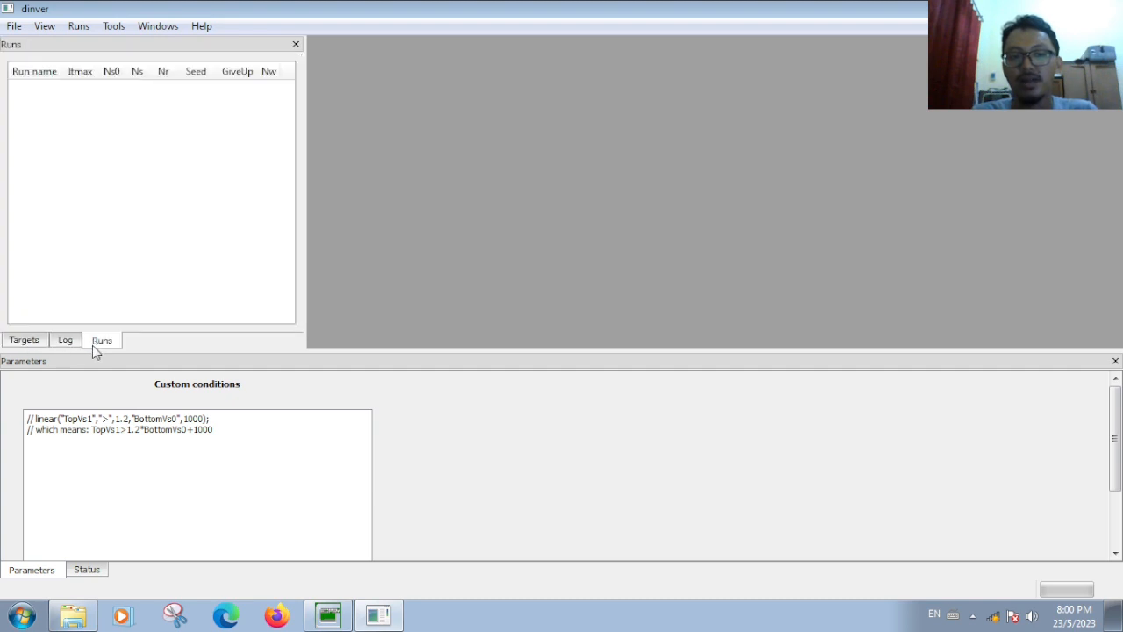
left_click(89, 574)
left_click(44, 577)
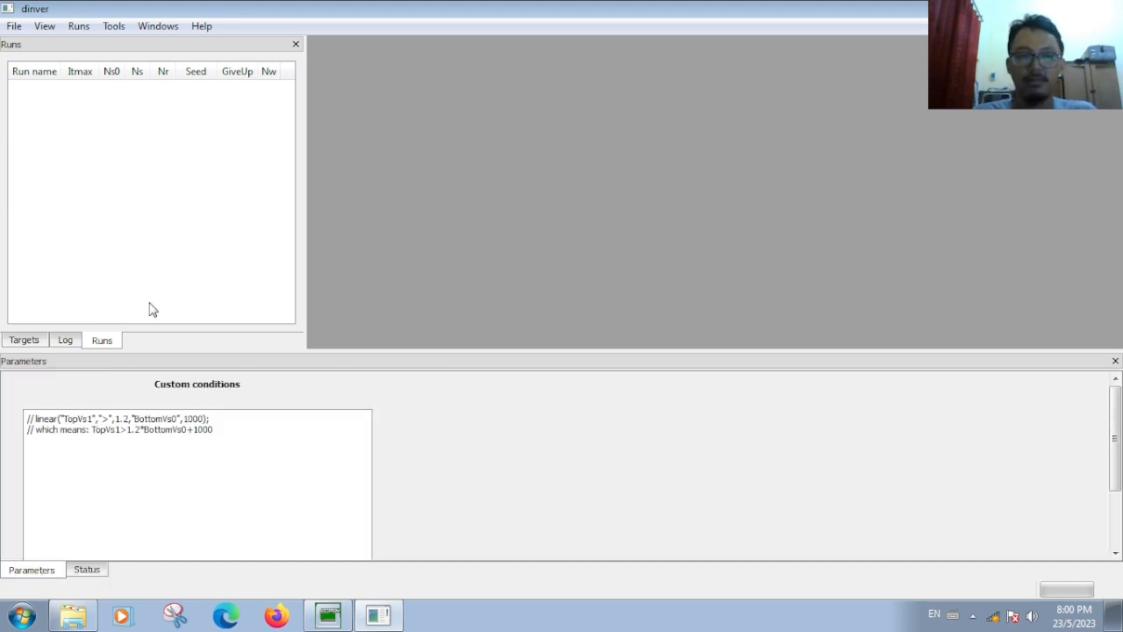
- Enable the Dispersion target for the inversion and open its curve settings
left_click(40, 341)
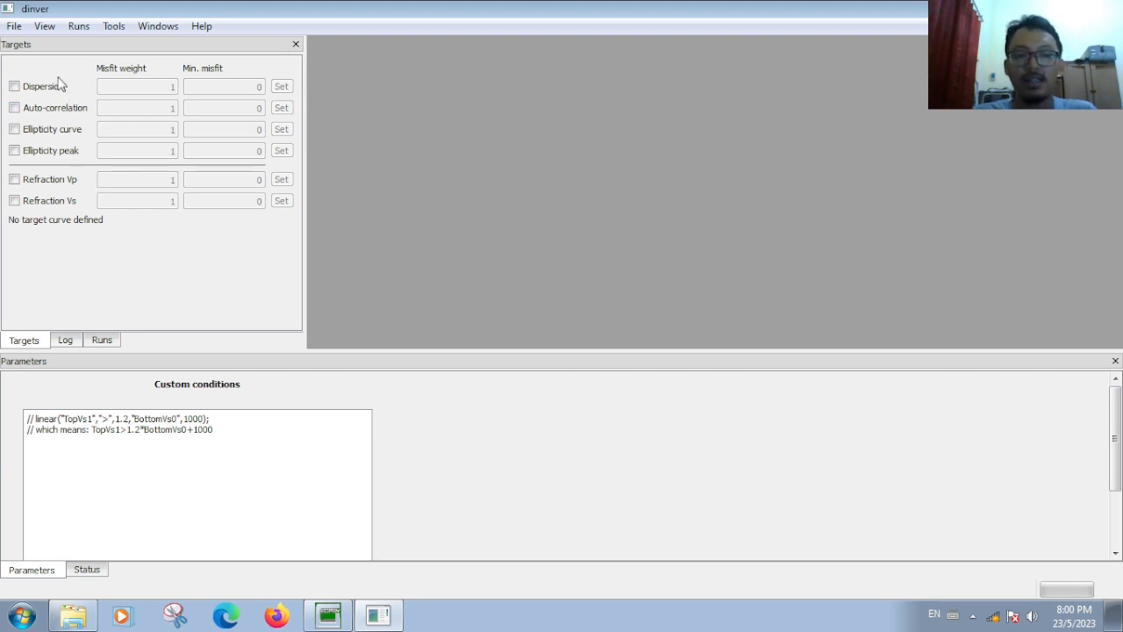
left_click(15, 87)
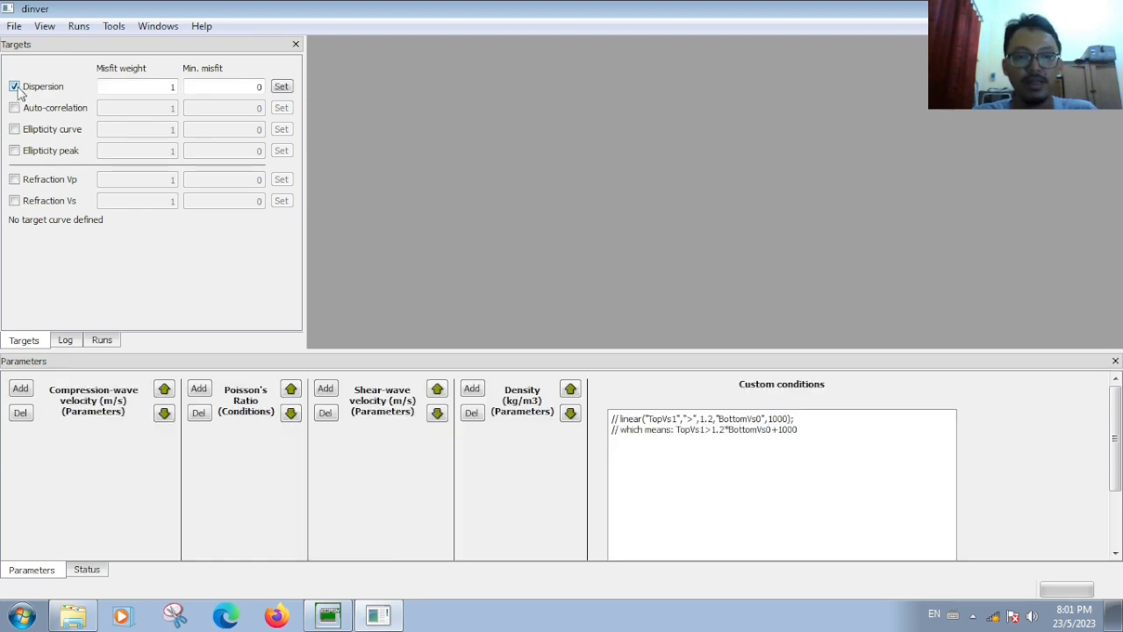
left_click(281, 86)
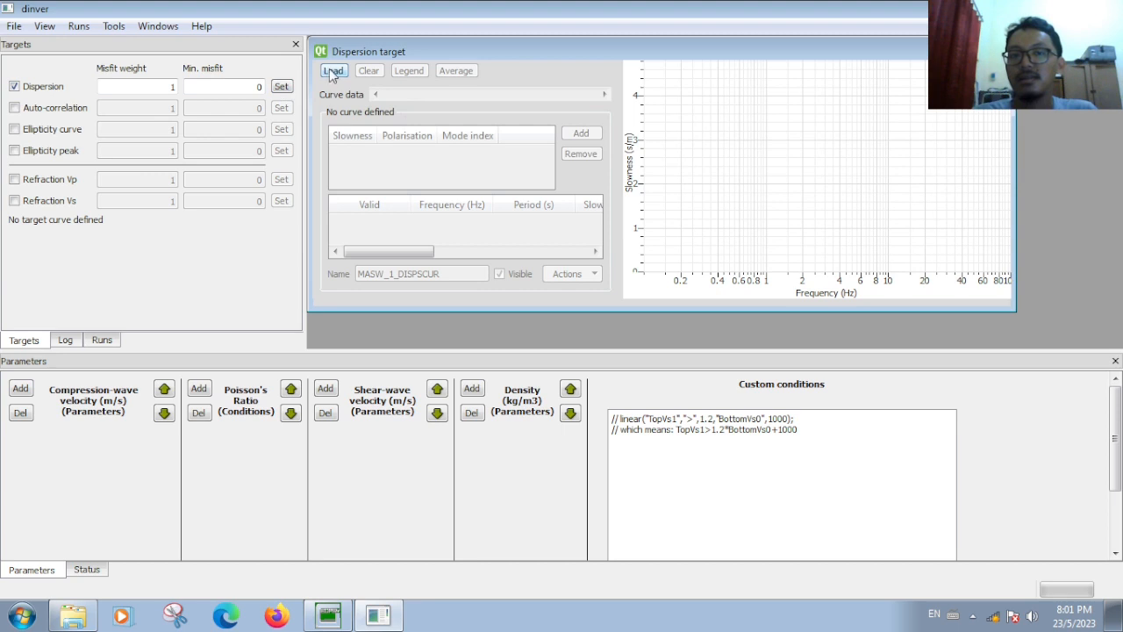
- Load the MASW_1_DISPSCUR file as the dispersion curve to fit, accepting the preset column types after checking the table
left_click(333, 73)
left_click(467, 198)
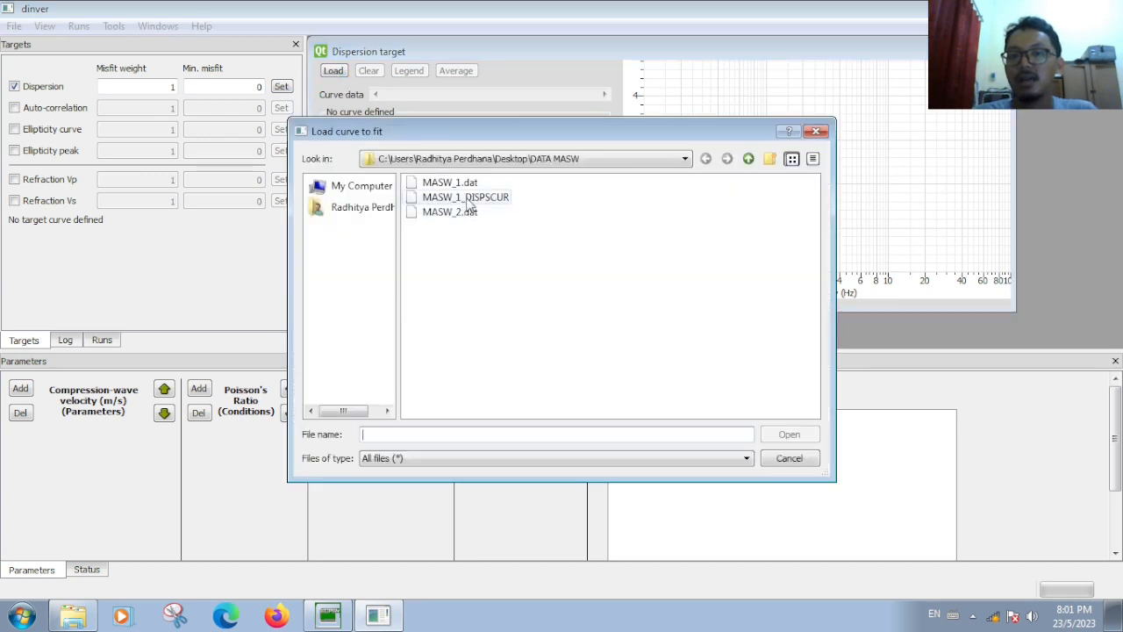
double_click(469, 202)
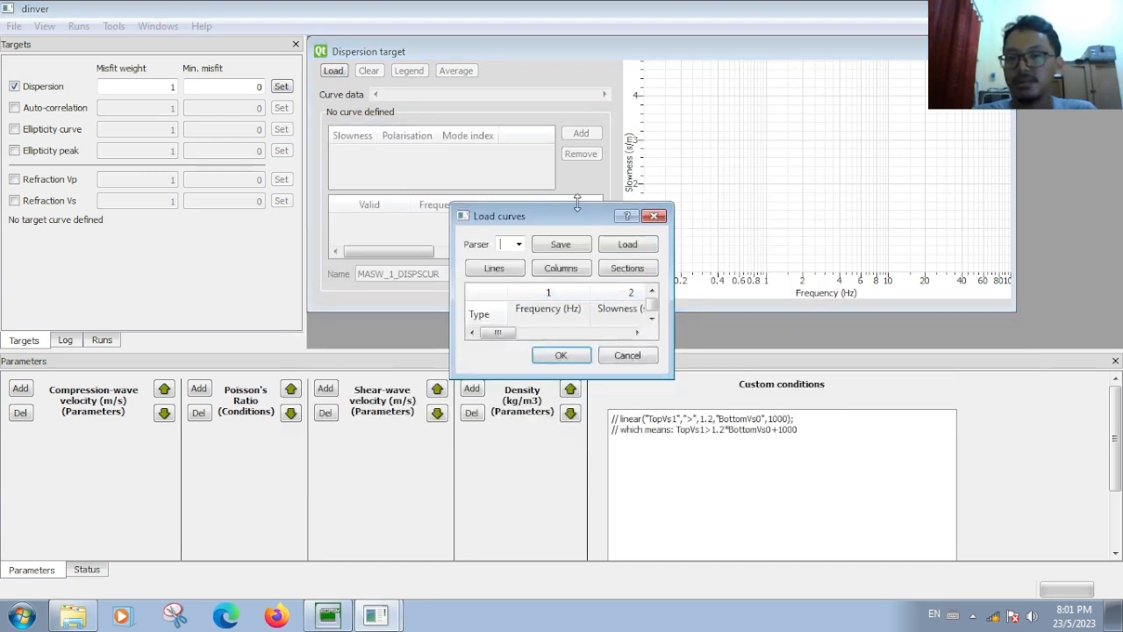
left_click_drag(573, 203, 578, 60)
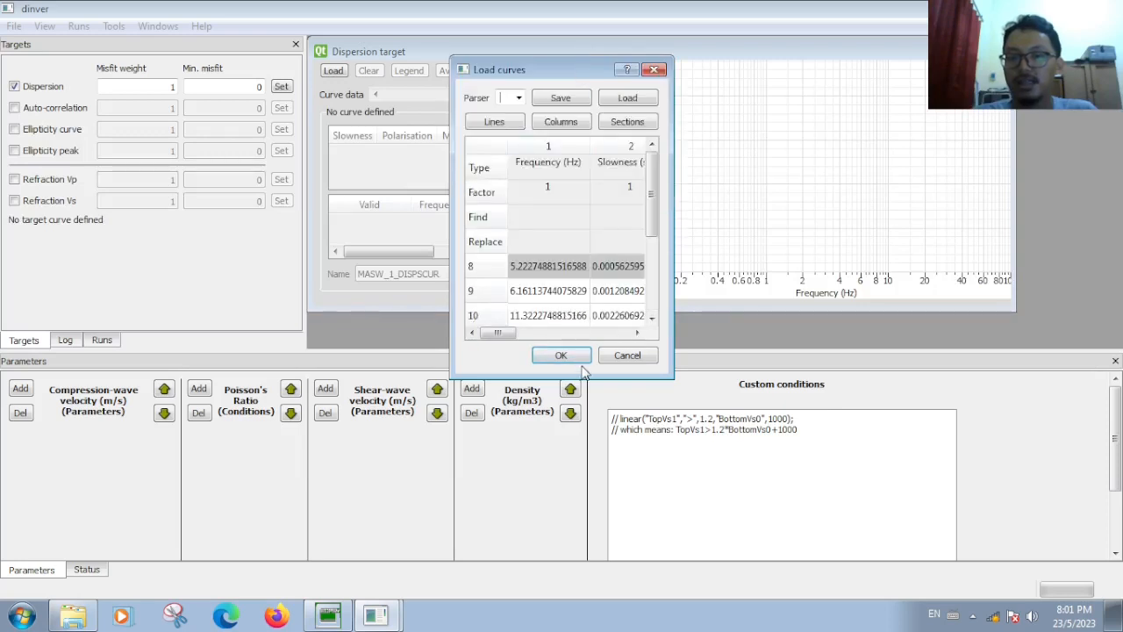
left_click_drag(581, 373, 581, 421)
mouse_move(653, 207)
left_mouse_down()
mouse_move(652, 290)
mouse_move(655, 188)
left_mouse_up()
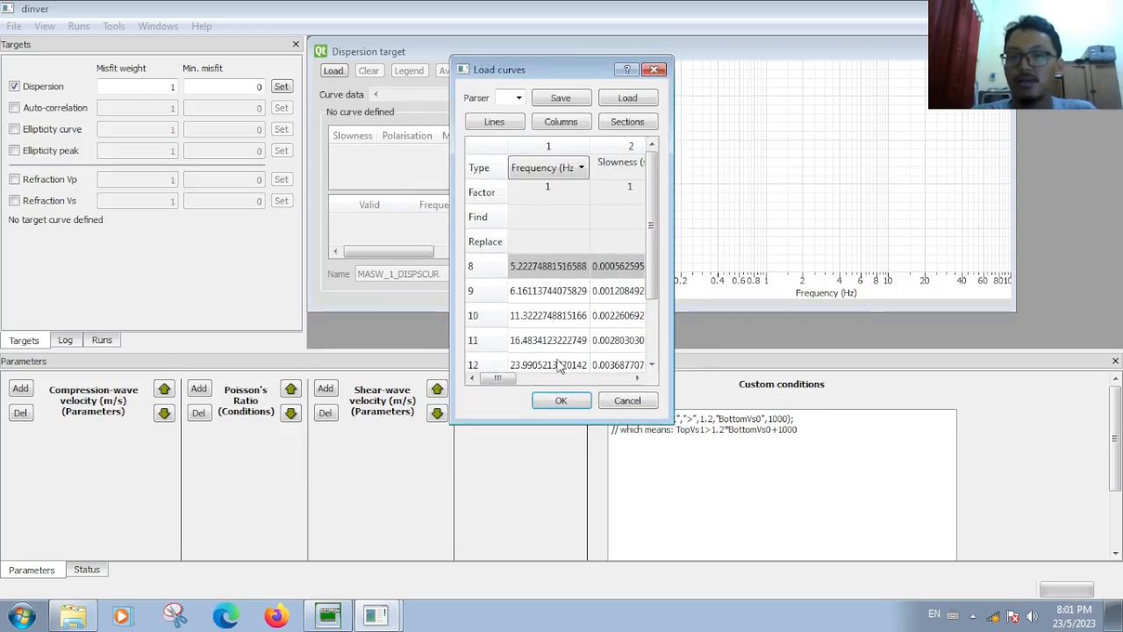
left_click_drag(505, 383, 638, 377)
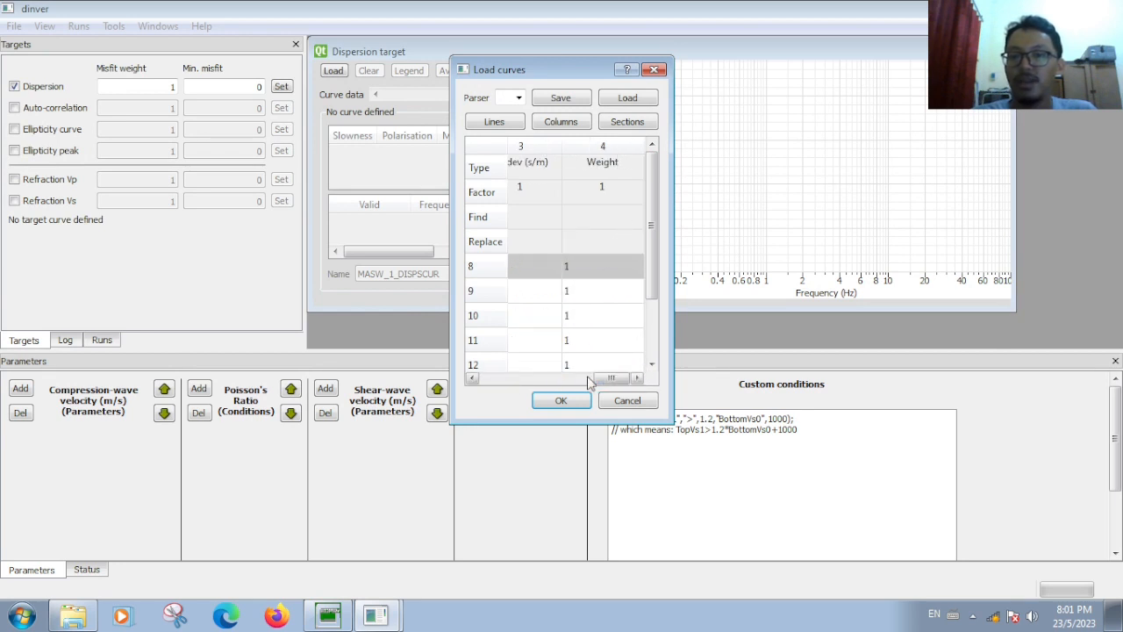
left_click(565, 400)
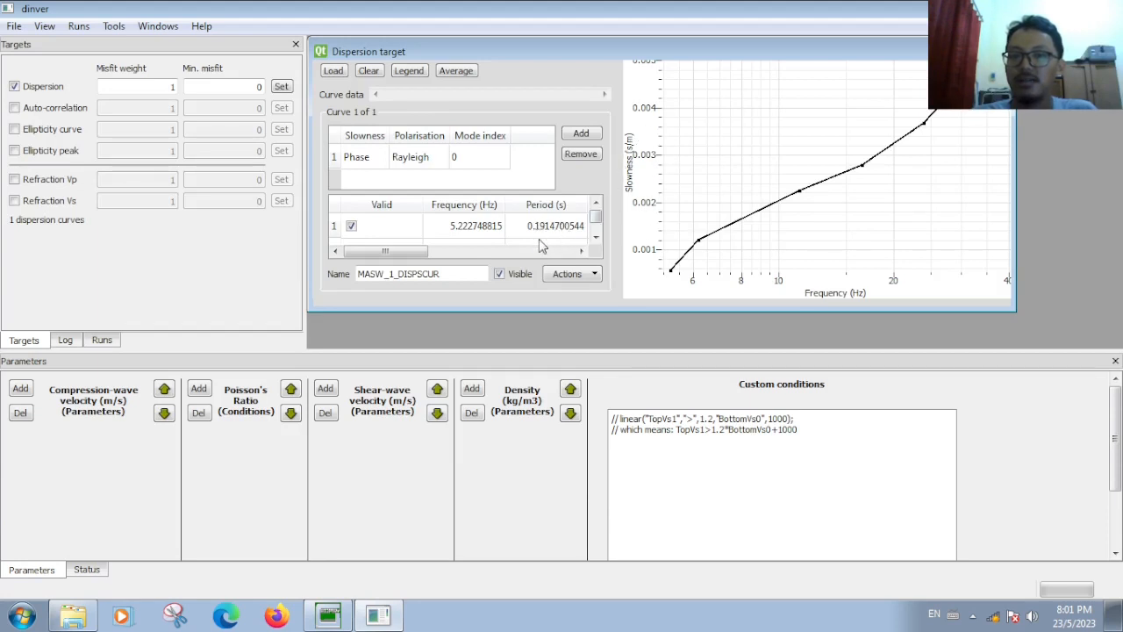
- Examine the period, slowness and velocity values of the first point in the loaded dispersion curve
left_click_drag(424, 251, 489, 253)
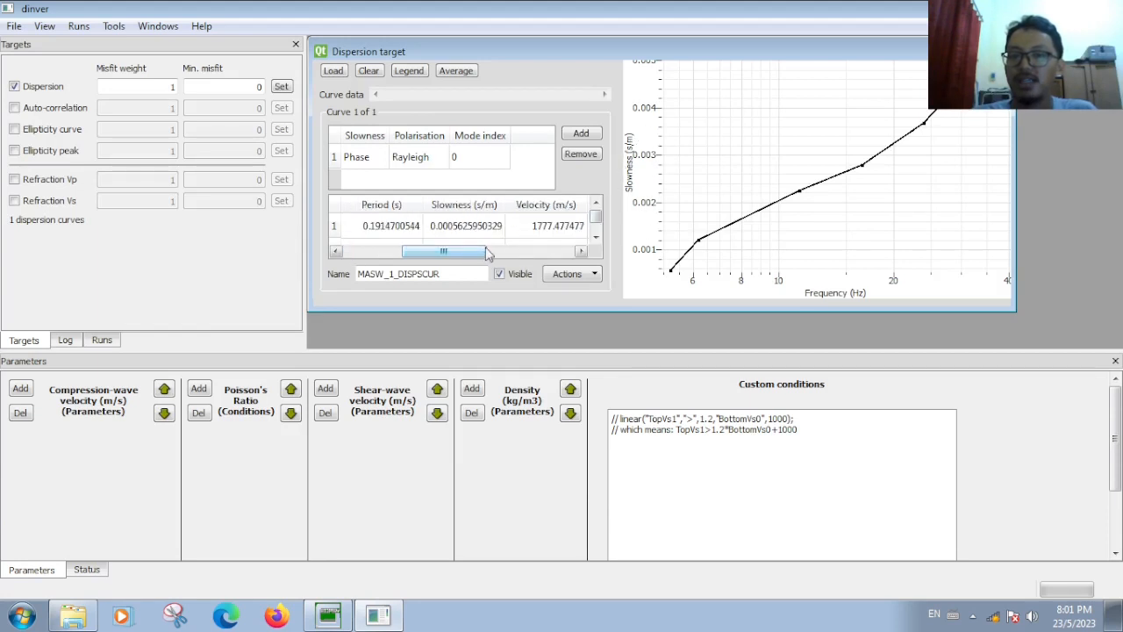
double_click(558, 226)
double_click(465, 230)
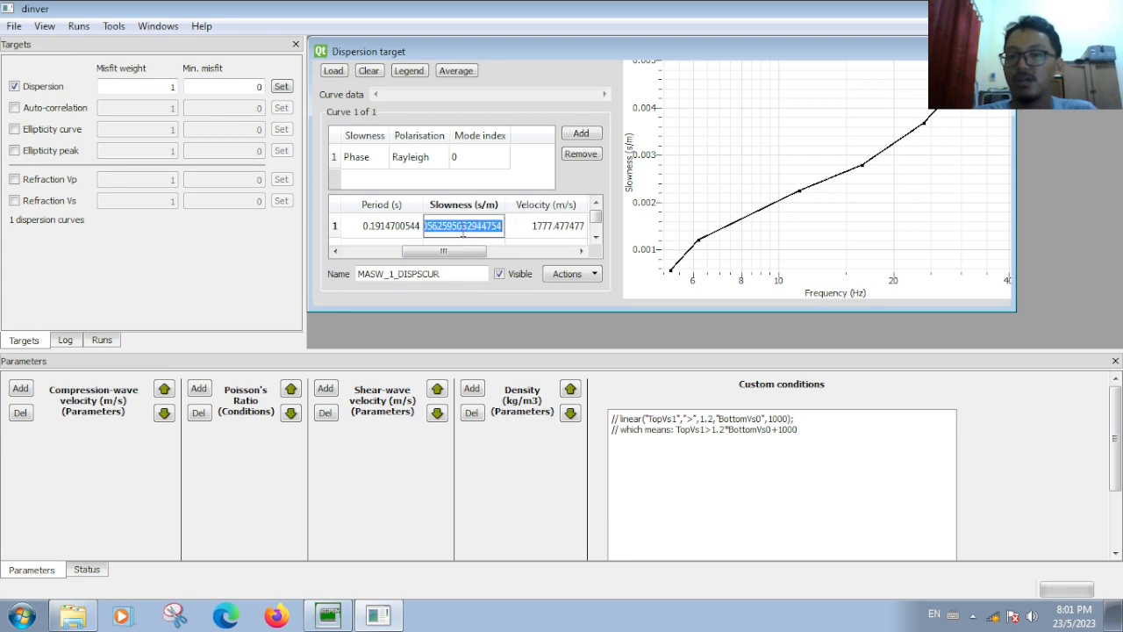
left_click_drag(454, 254, 389, 254)
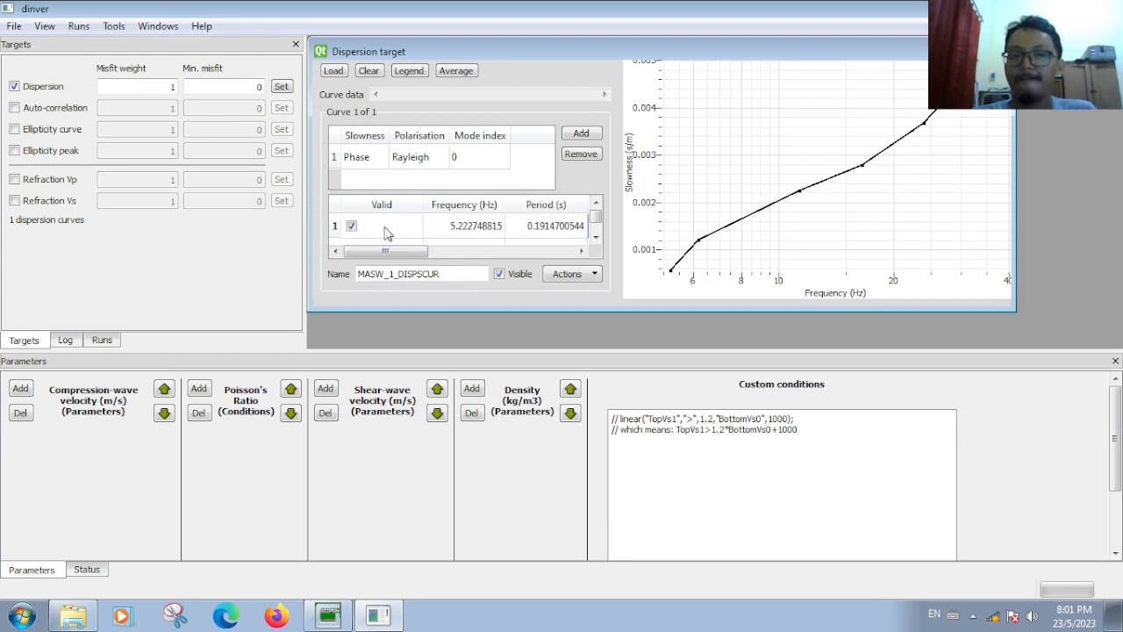
- Review the loaded curve's slowness type, polarisation and mode index, keeping Rayleigh as the polarisation
double_click(418, 160)
double_click(358, 163)
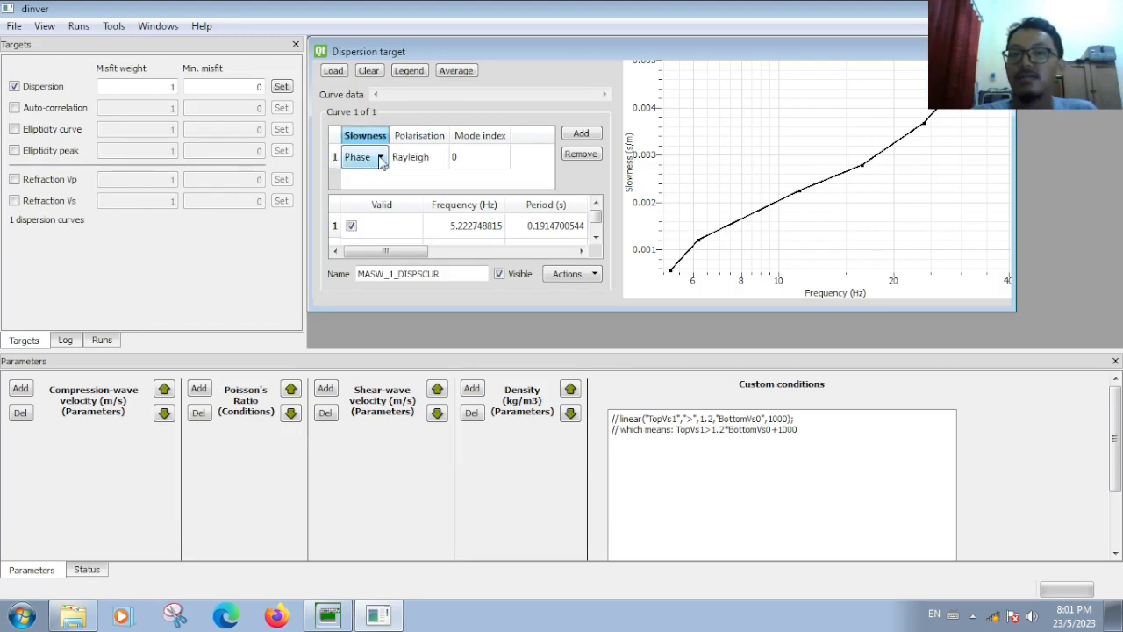
double_click(439, 163)
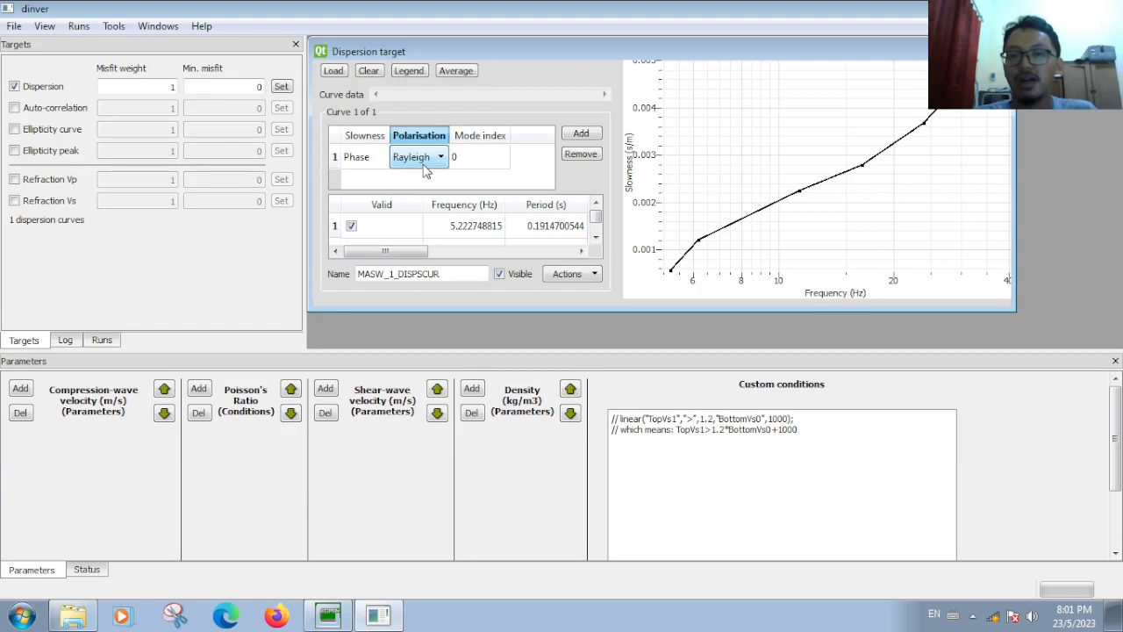
left_click(427, 169)
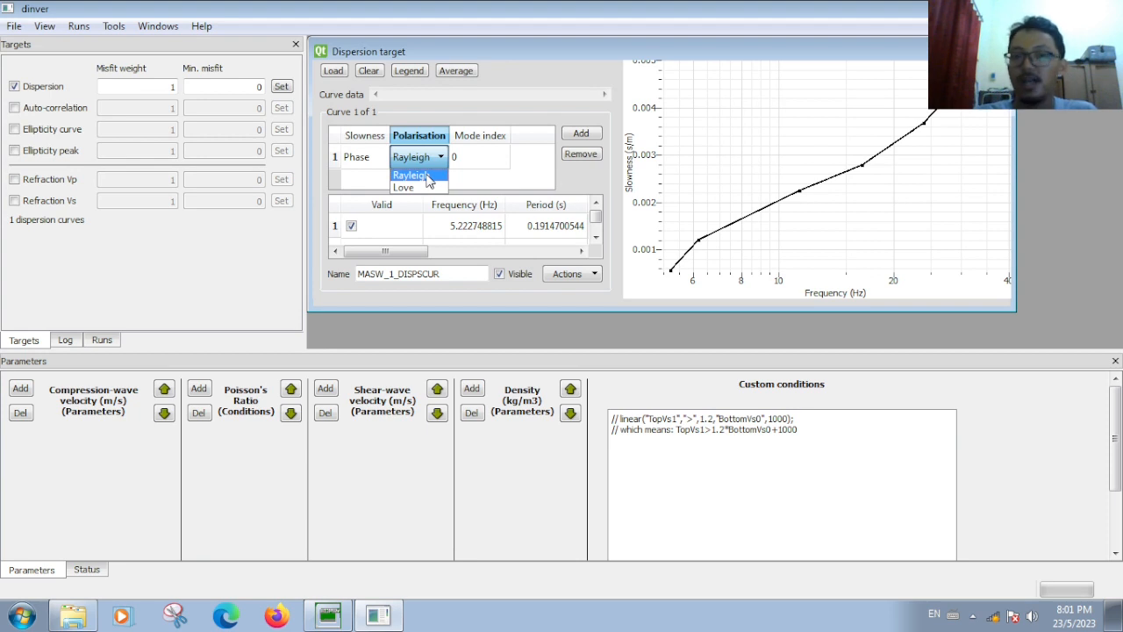
left_click(428, 178)
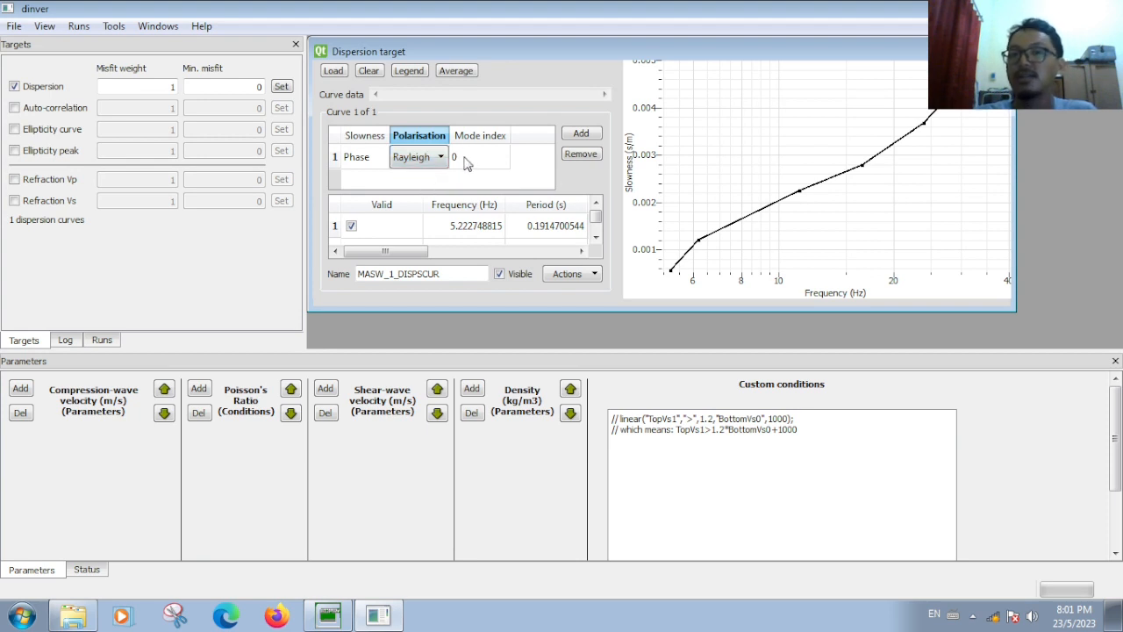
double_click(465, 158)
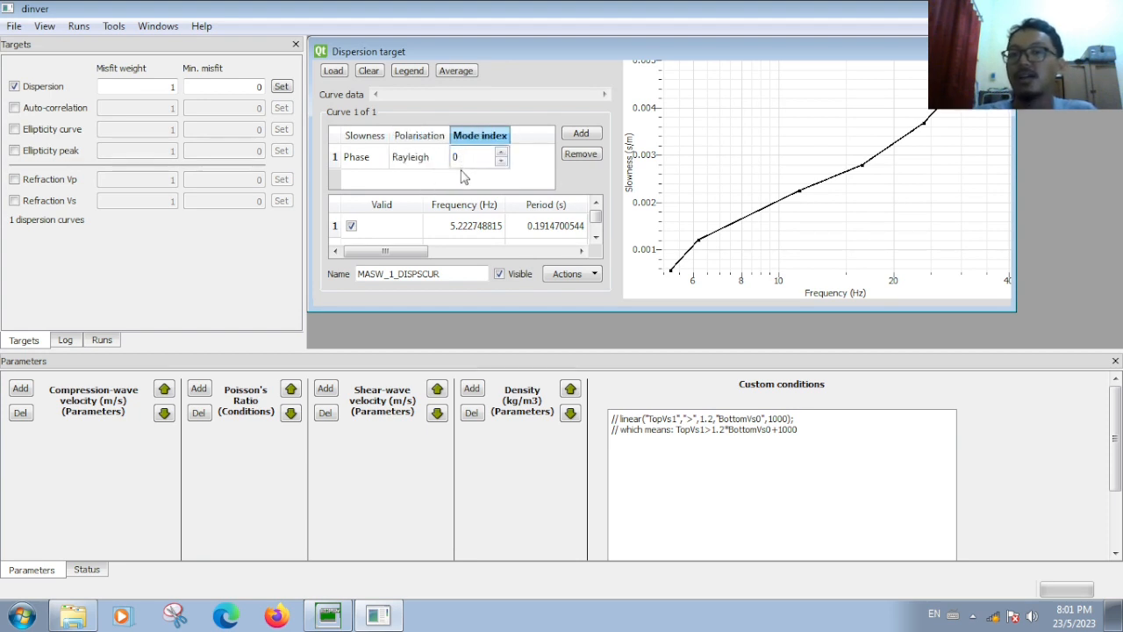
key("Return")
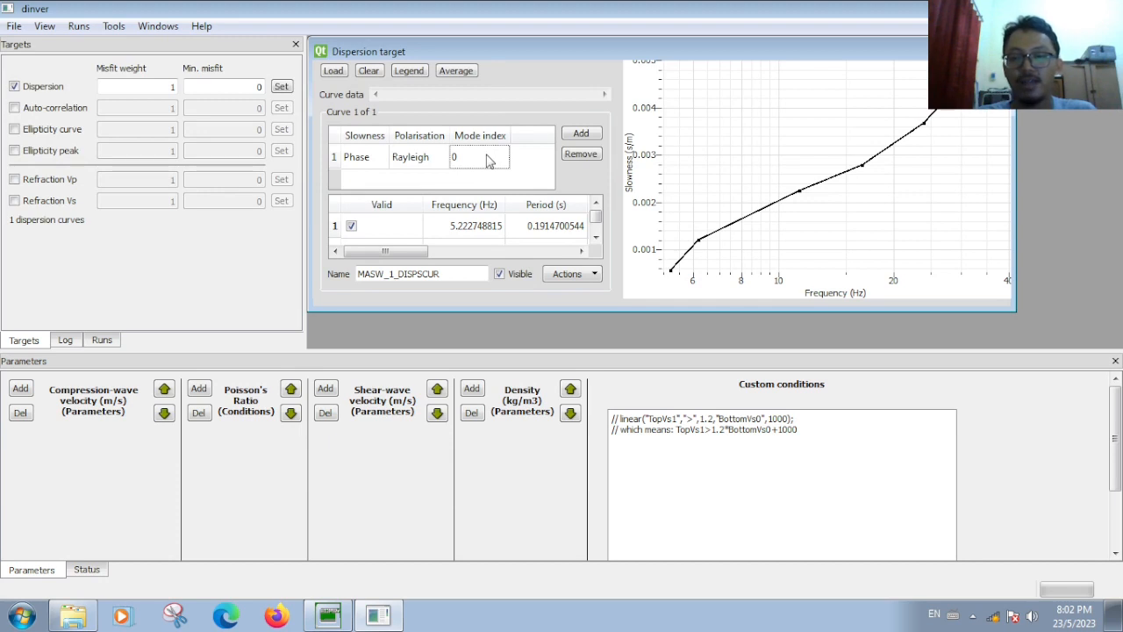
left_click(489, 160)
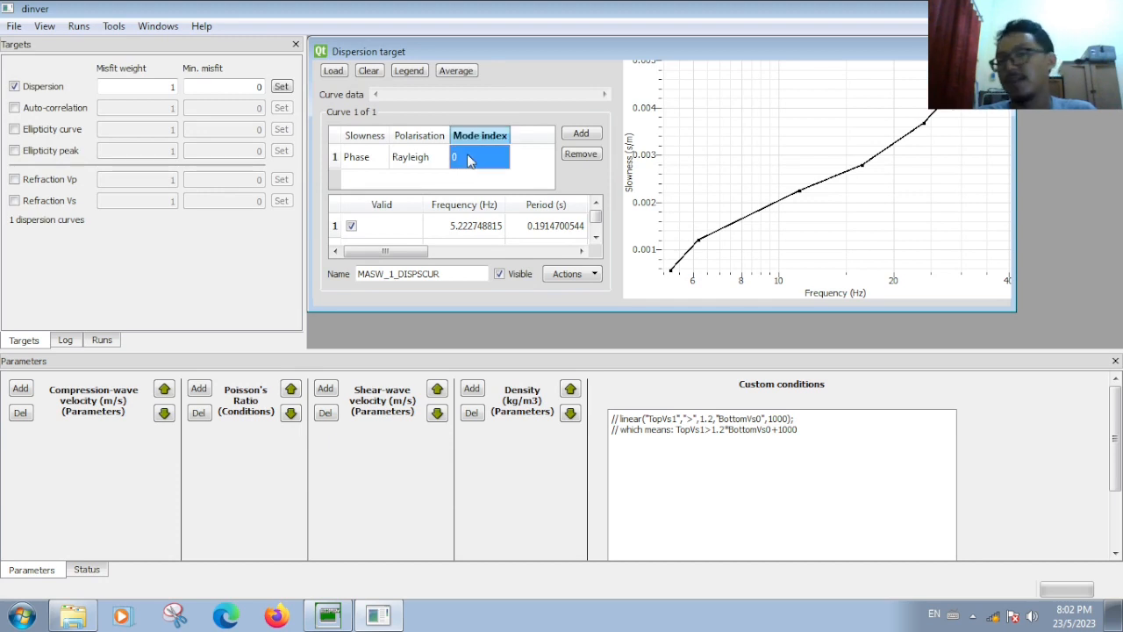
left_click(539, 159)
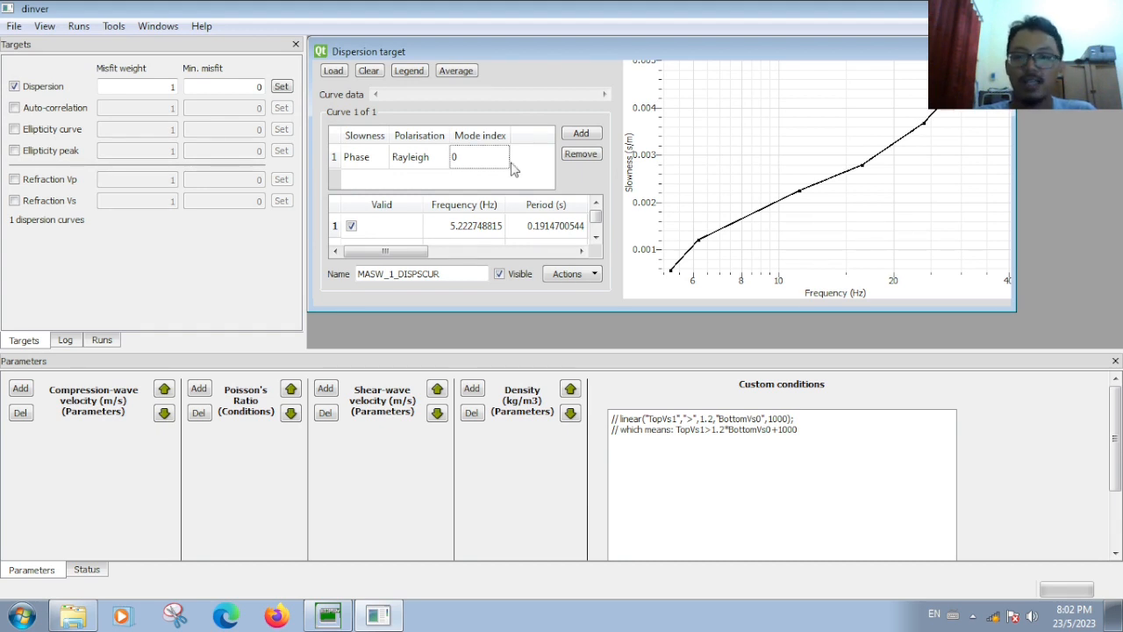
left_click(580, 133)
double_click(473, 182)
left_click(334, 179)
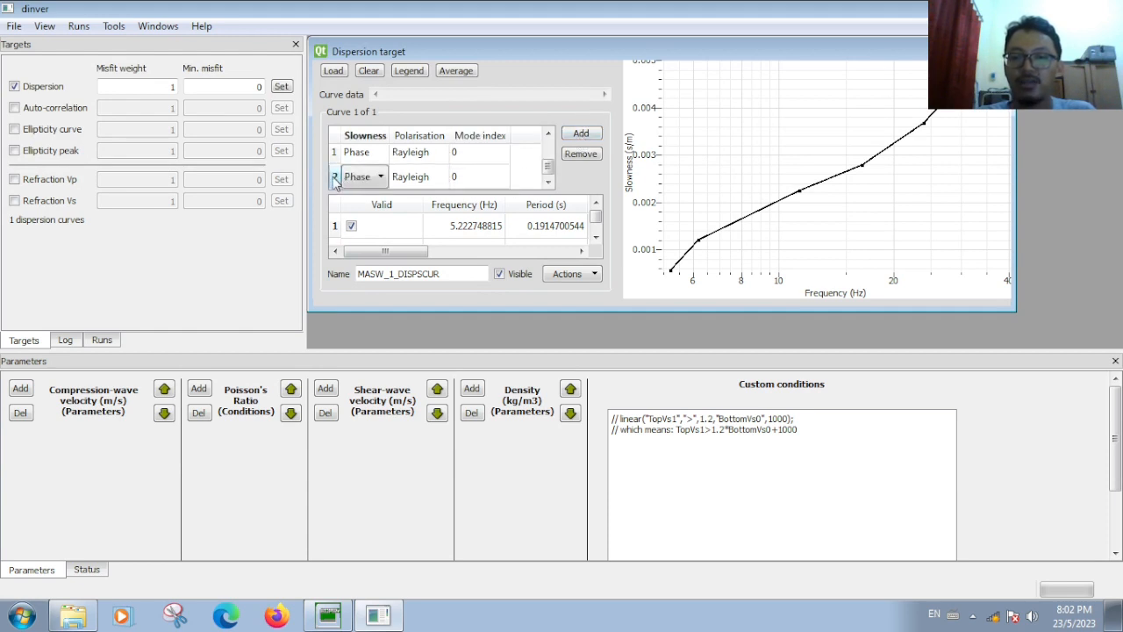
left_click(580, 155)
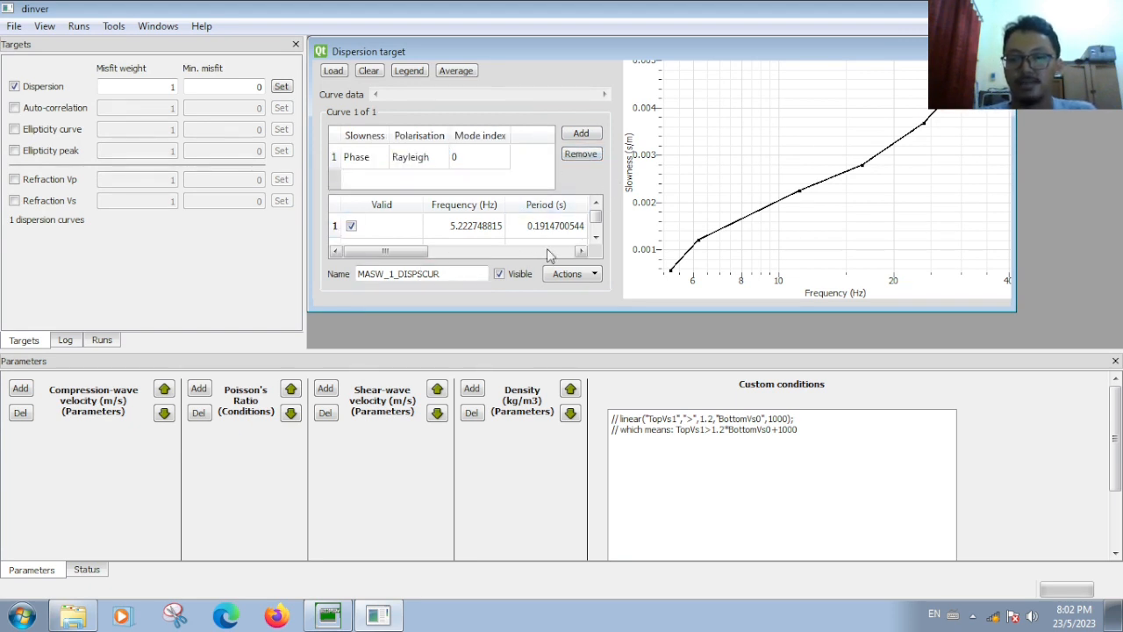
- Enlarge the dispersion target window and add three layers to the compression-wave velocity parameters
left_click_drag(515, 309, 515, 337)
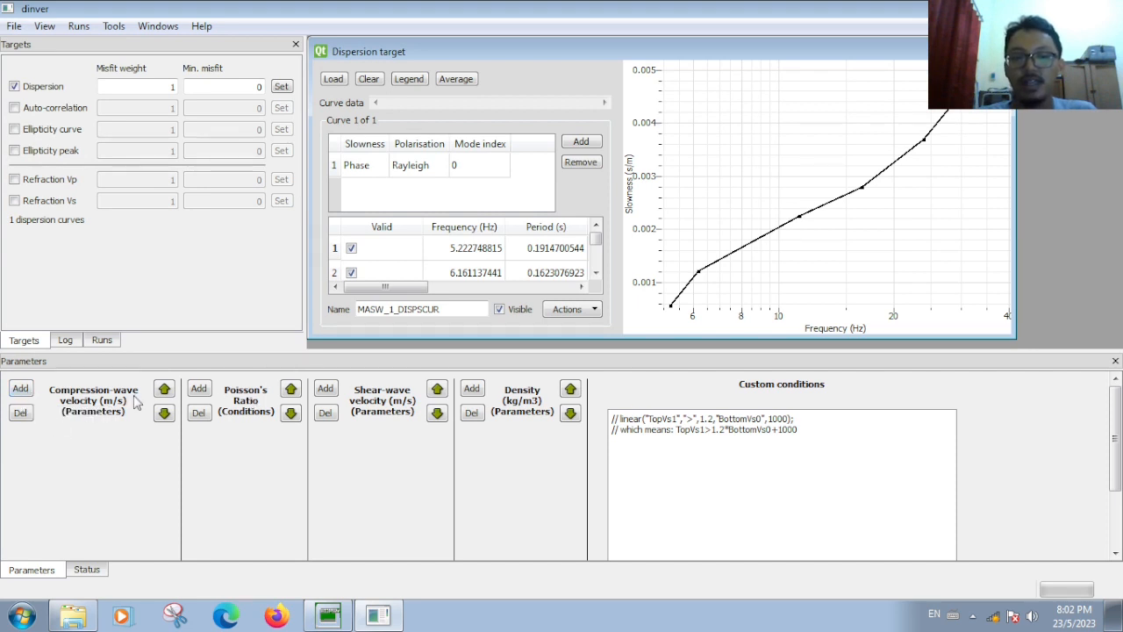
left_click(23, 389)
left_click(35, 388)
left_click(38, 390)
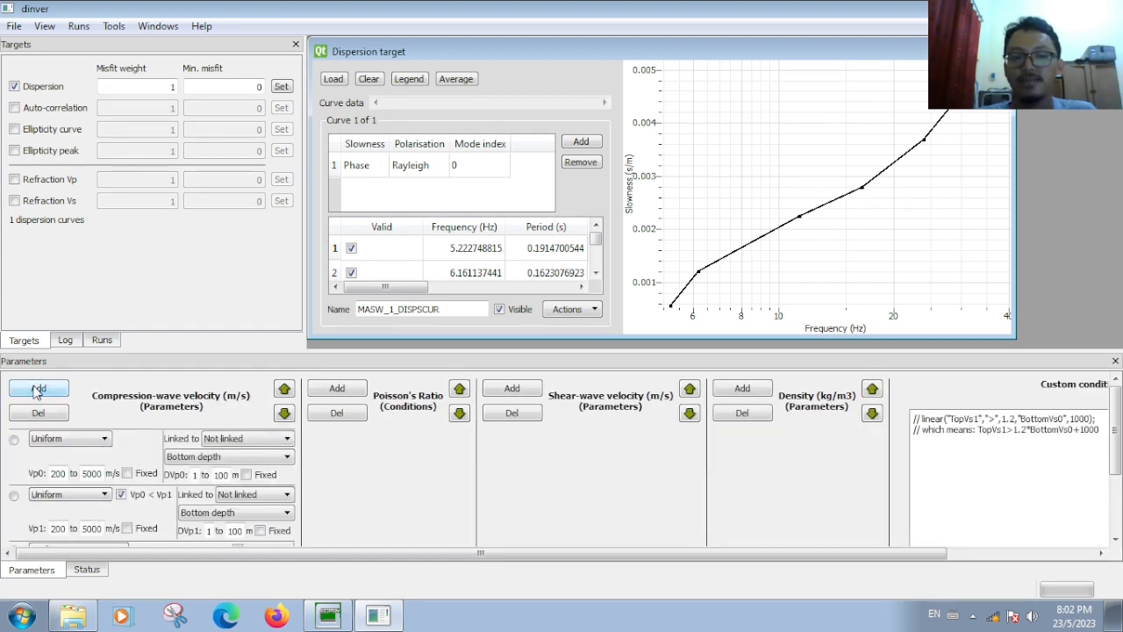
- Add three layers each to the Poisson's ratio, shear-wave velocity and density parameters
left_click(339, 389)
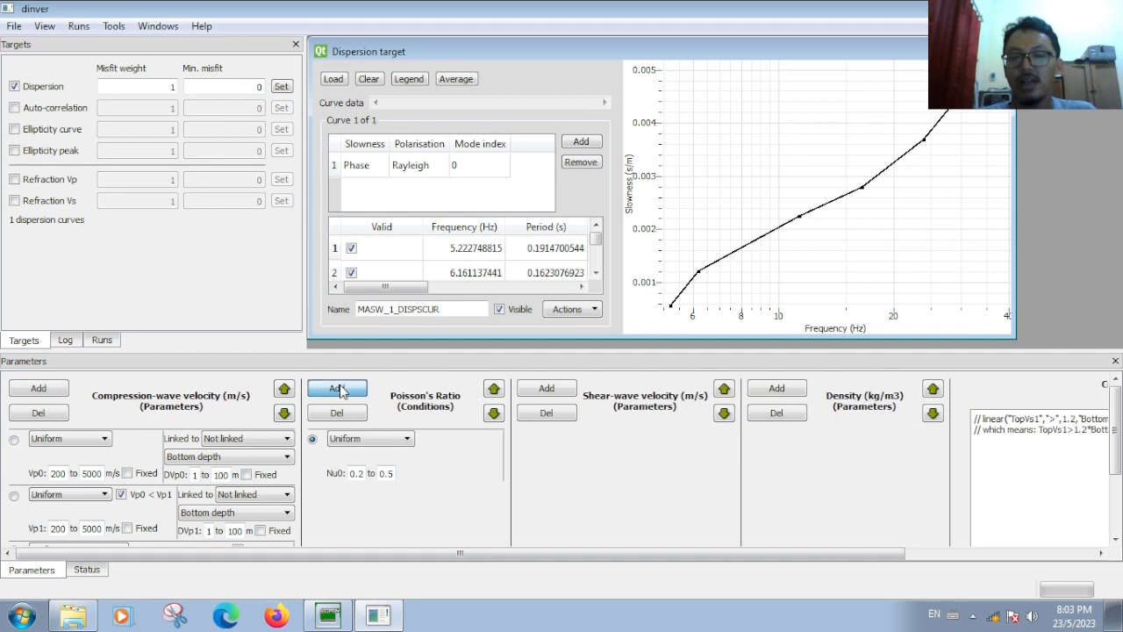
left_click(340, 390)
left_click(638, 389)
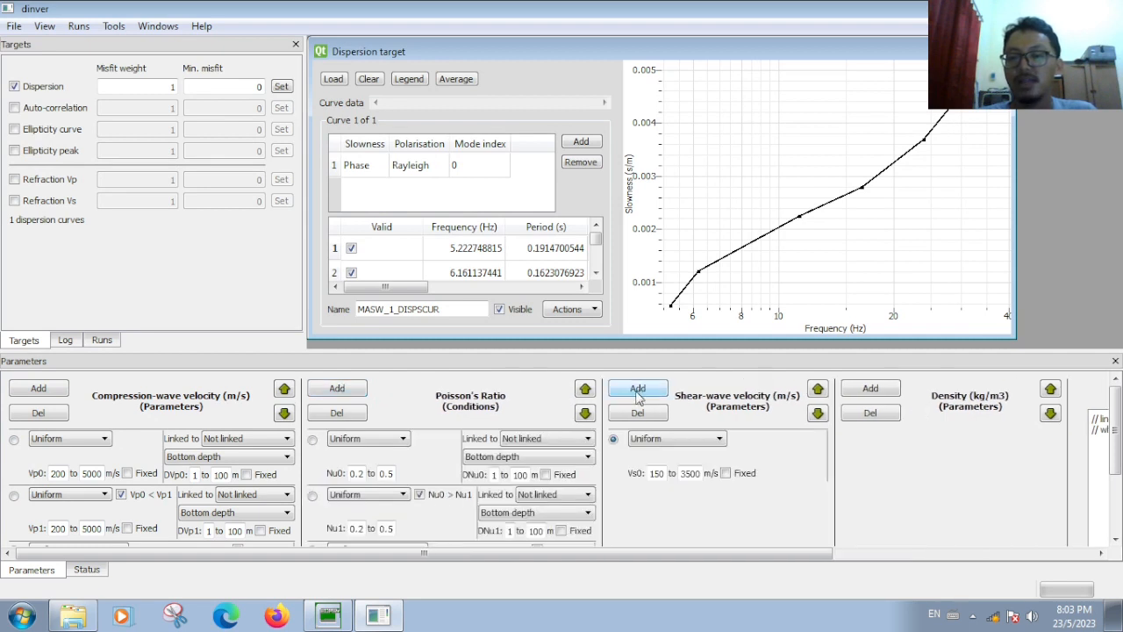
left_click(638, 389)
left_click(956, 392)
left_click(956, 392)
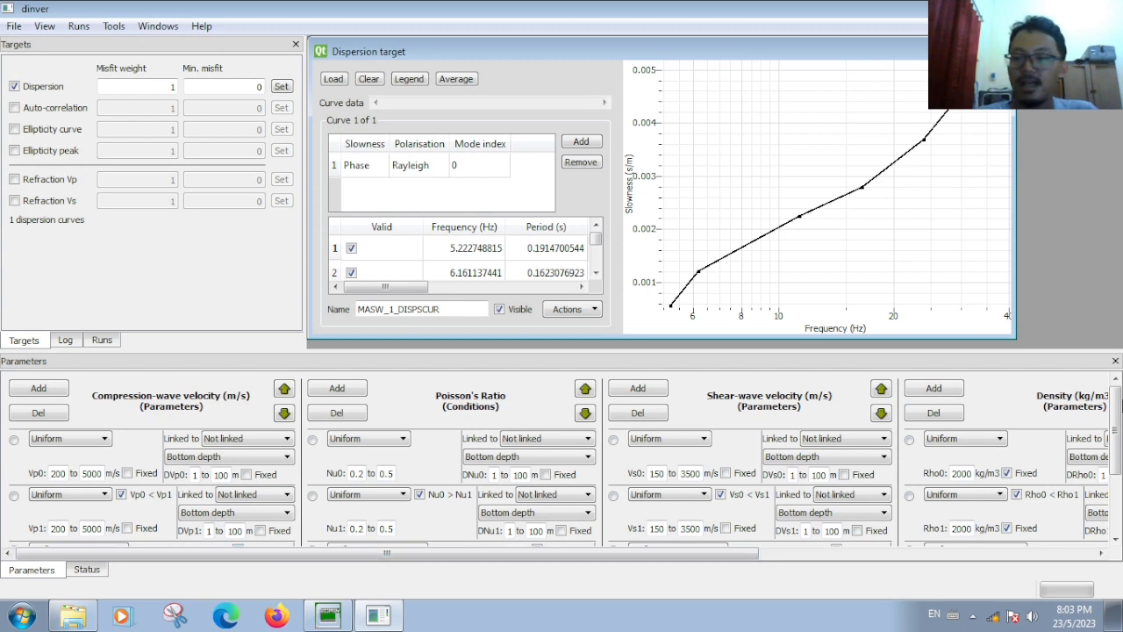
- Review the value ranges of the three layers' parameters, checking the minimum Vp0, and enlarge the parameters area
left_click_drag(1111, 424, 1117, 449)
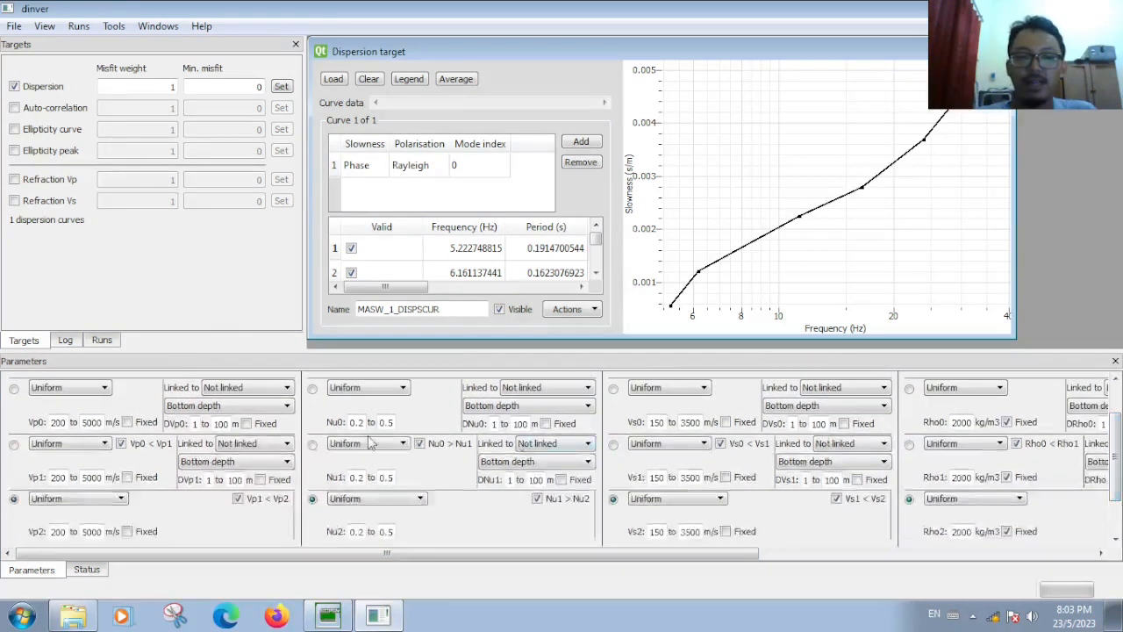
double_click(57, 422)
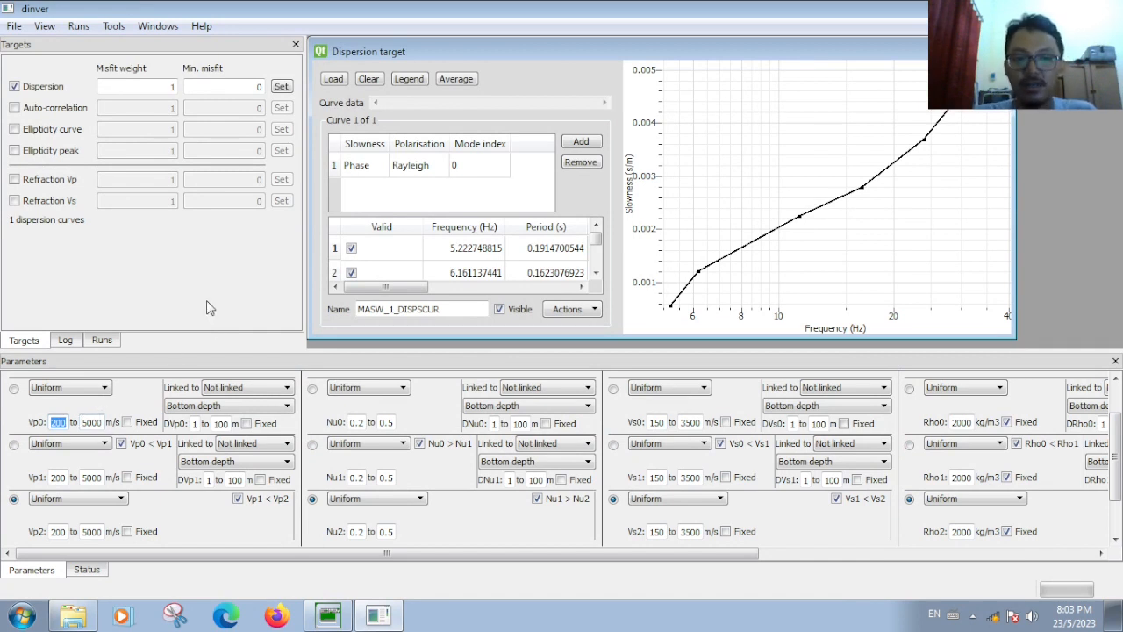
left_click(128, 401)
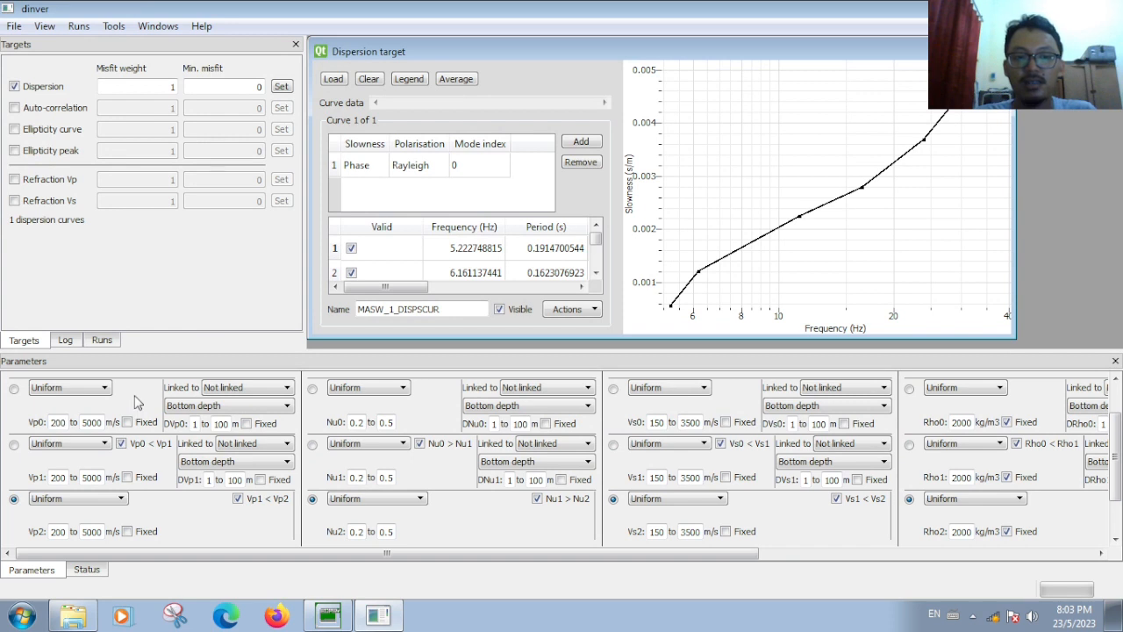
left_click_drag(163, 349, 167, 330)
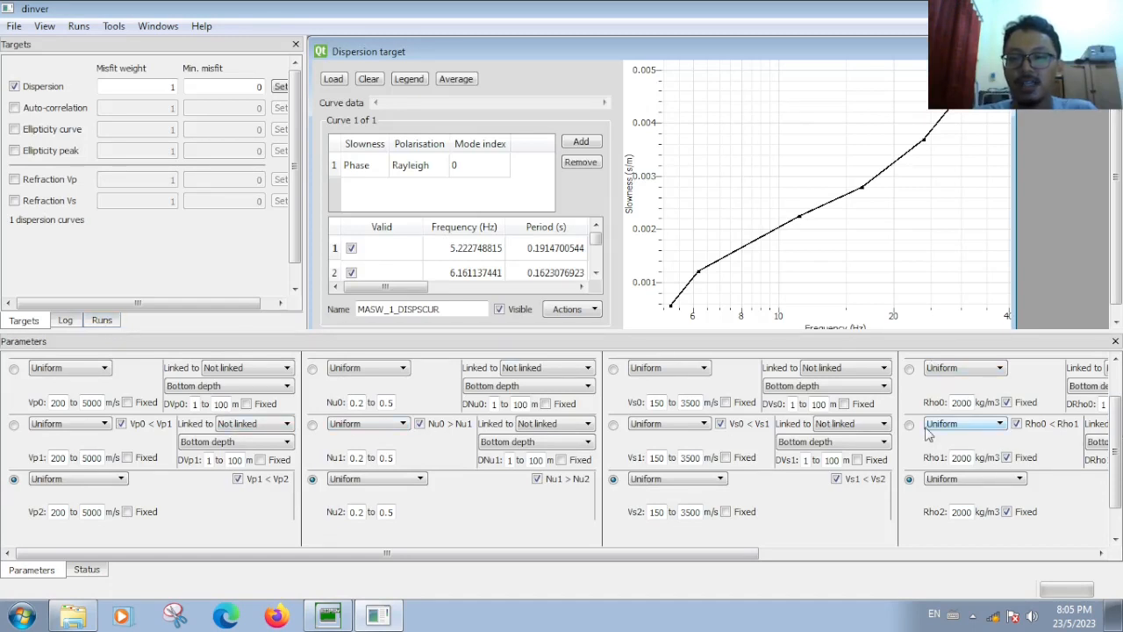
- Add a new inversion run with the current parameterization and select it in the list of runs
left_click(101, 321)
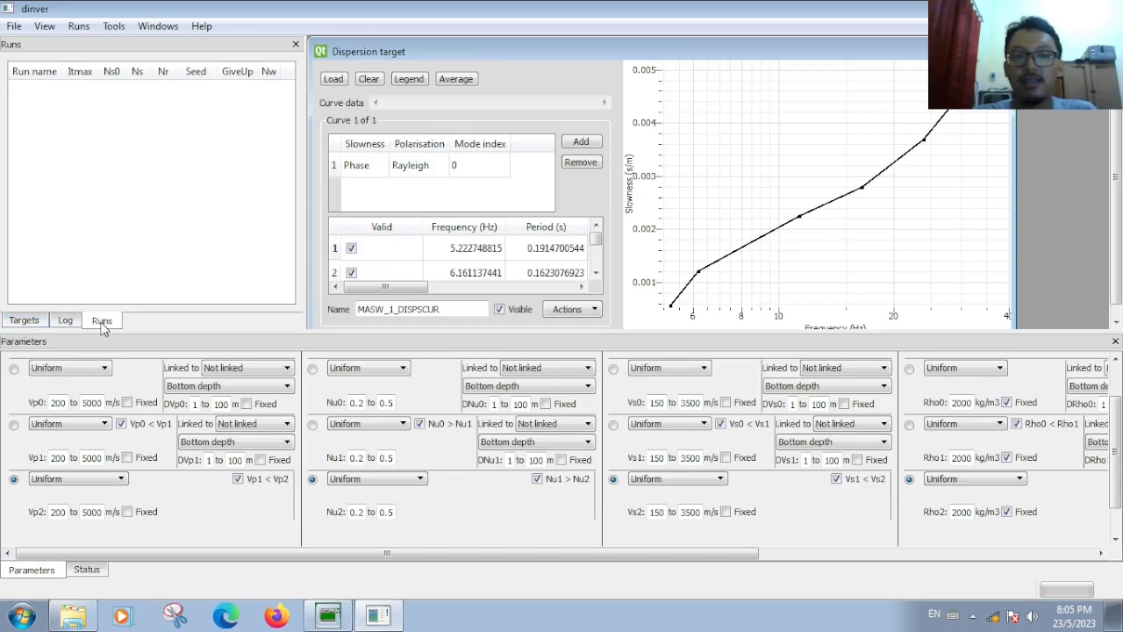
left_click(77, 28)
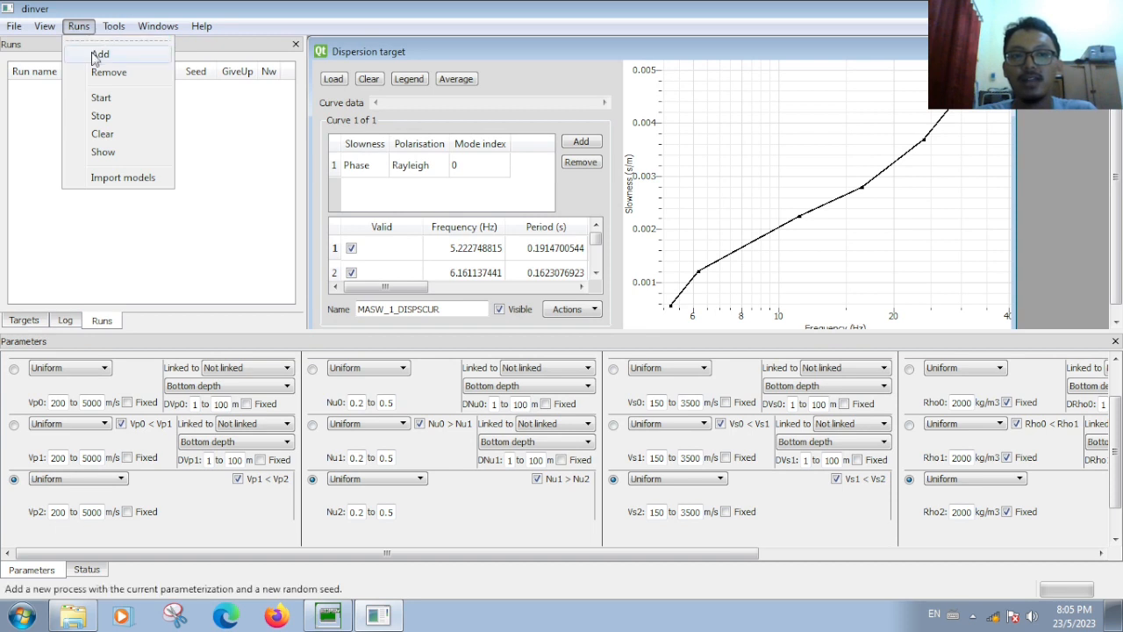
left_click(100, 53)
double_click(41, 97)
left_click(14, 97)
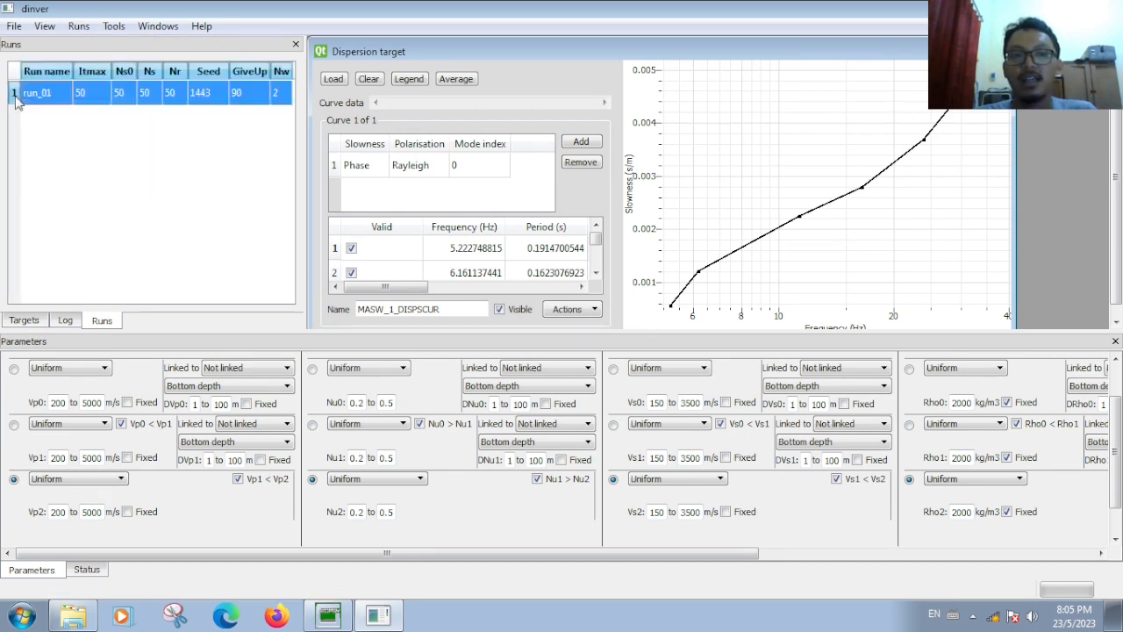
left_click(119, 119)
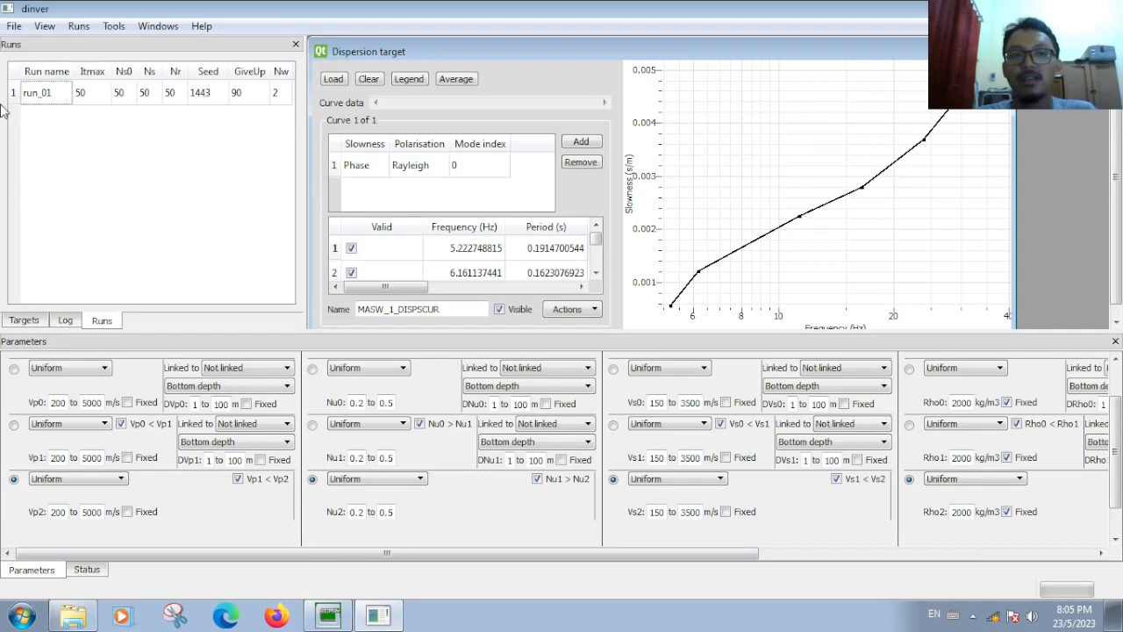
- Inspect the new run's Itmax and Ns0 settings without changing them
double_click(85, 99)
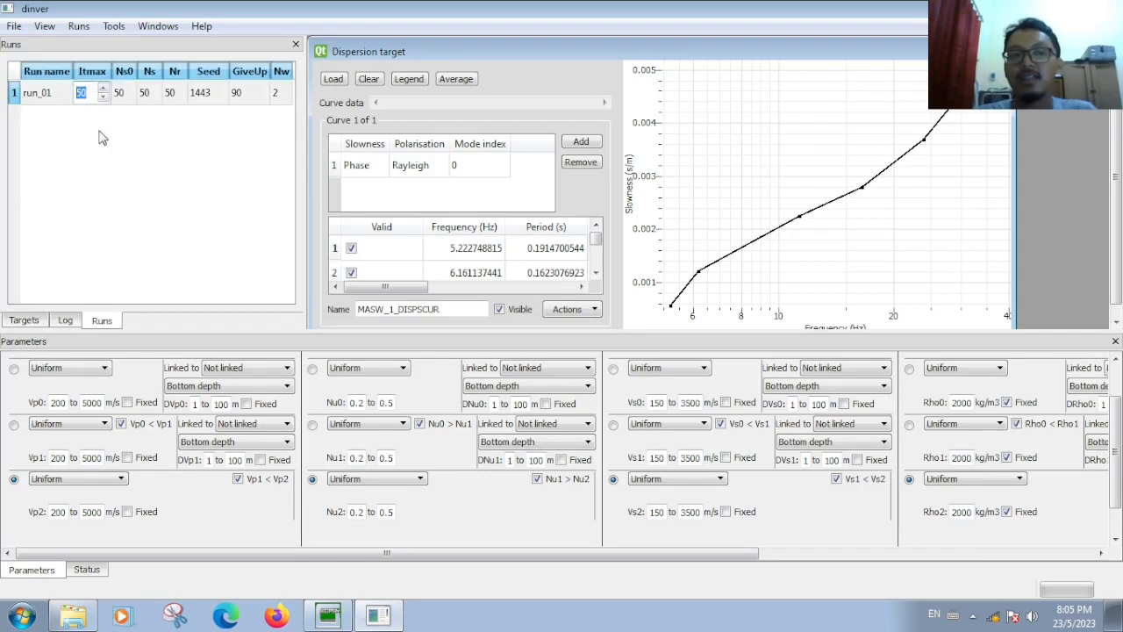
left_click(94, 142)
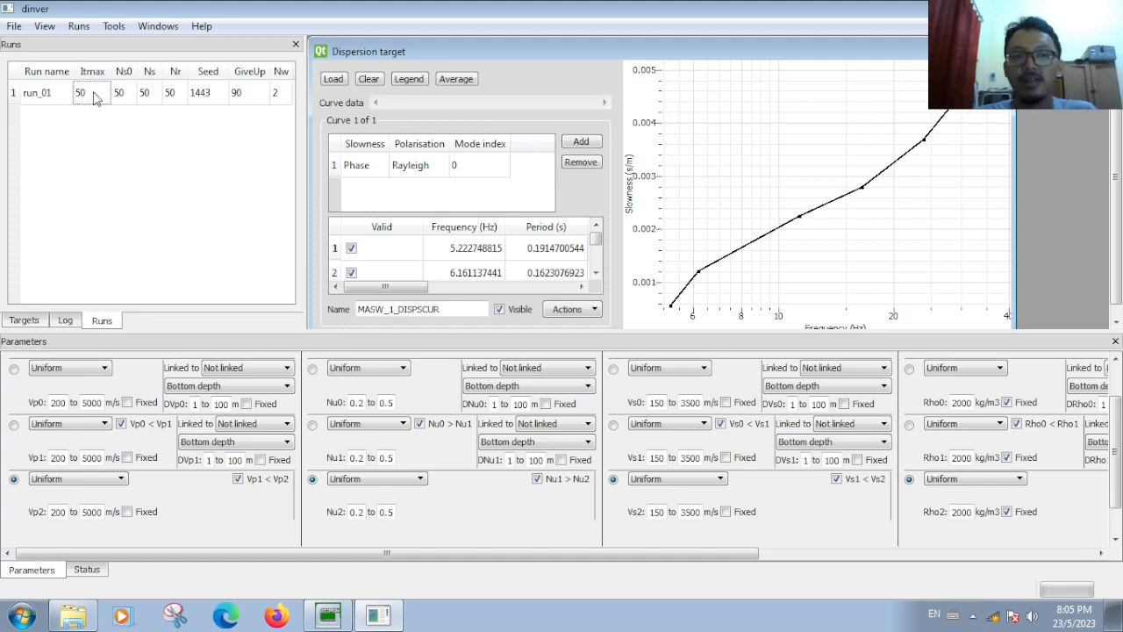
double_click(124, 93)
left_click(132, 157)
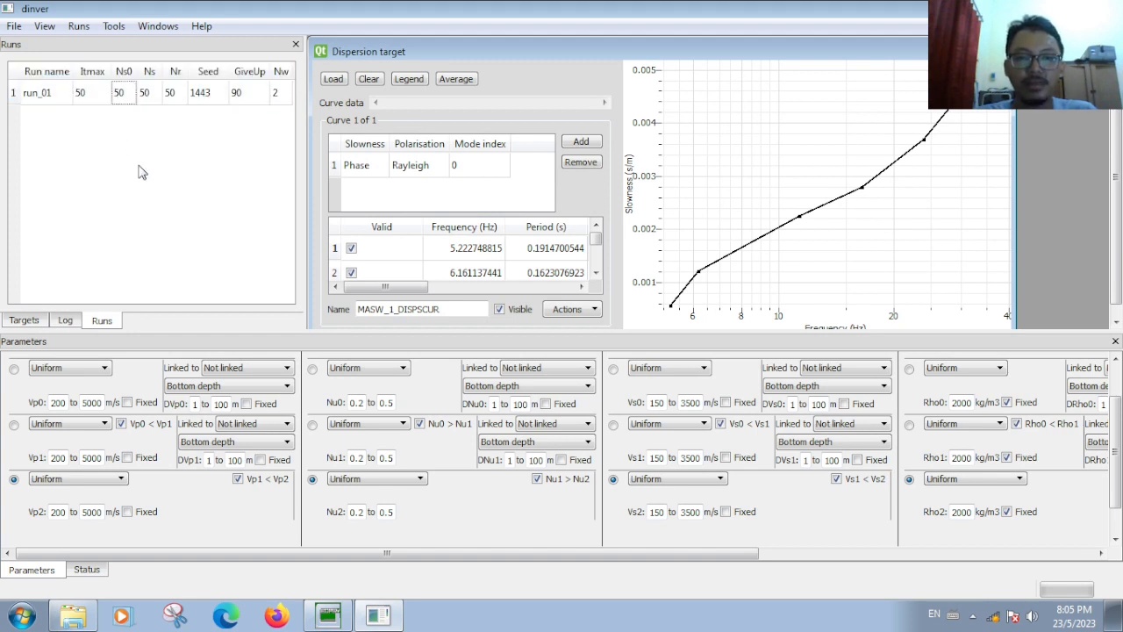
left_click(125, 103)
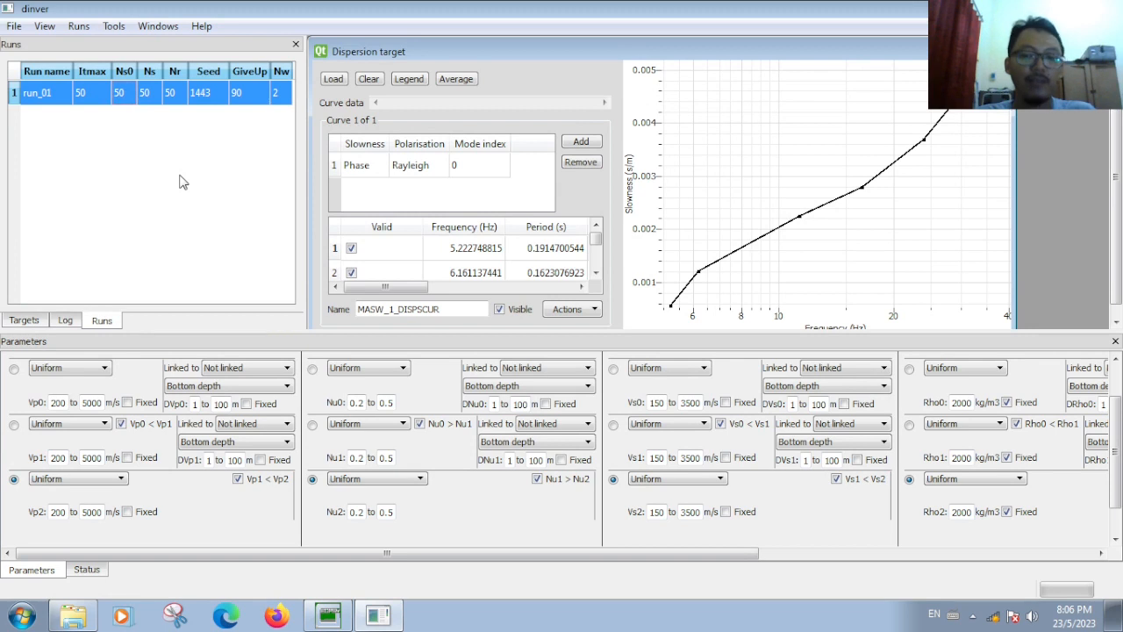
left_click(172, 253)
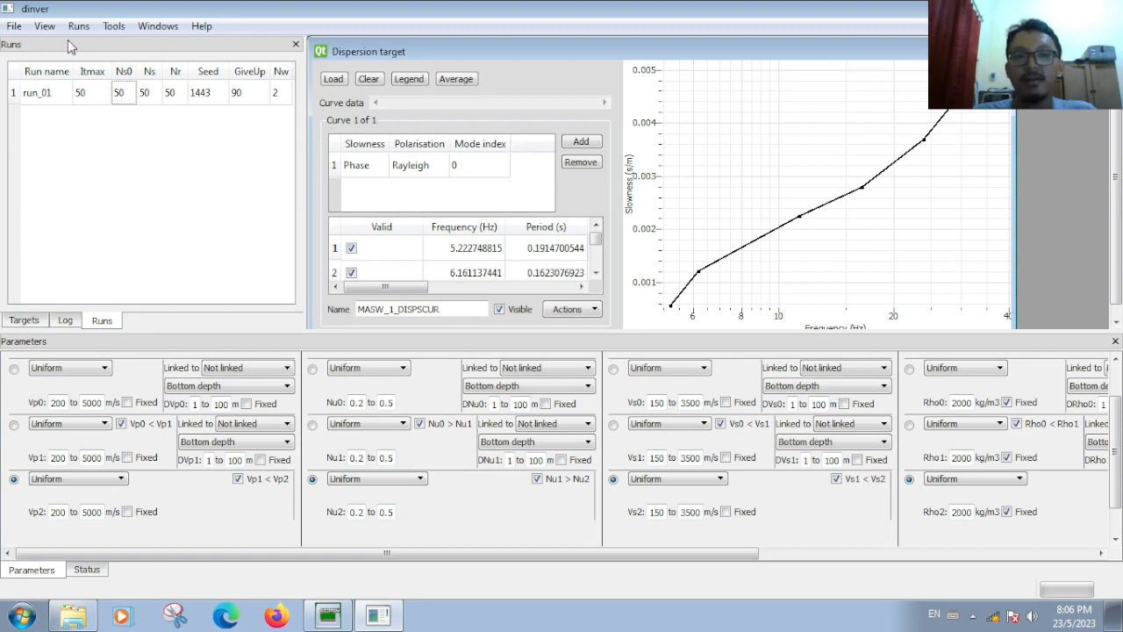
- Select the added run and start the inversion
left_click(15, 93)
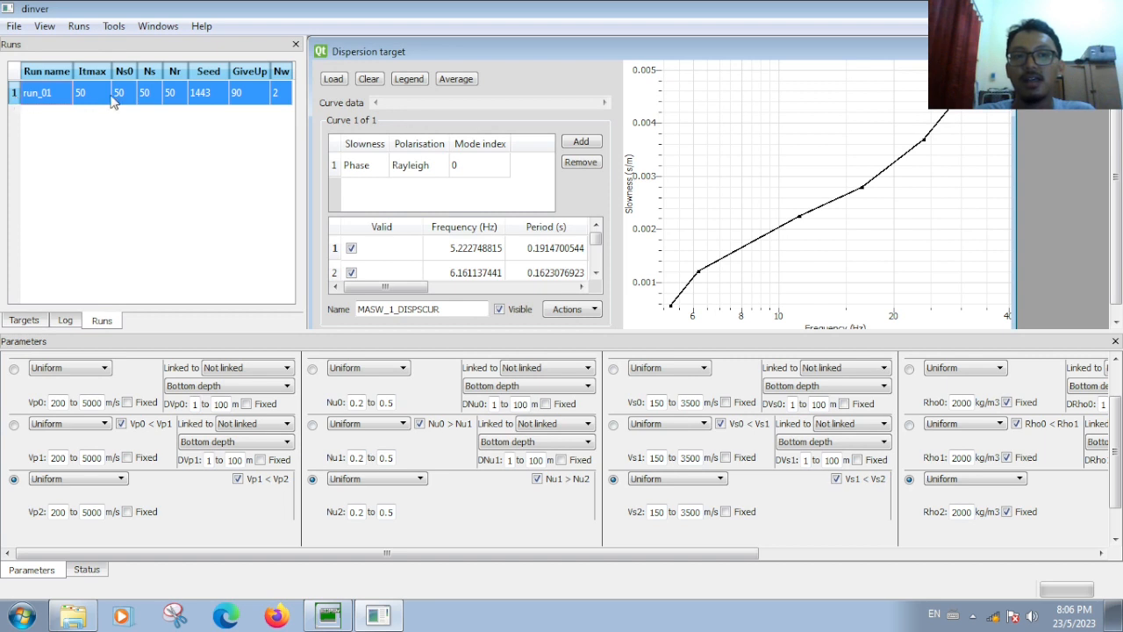
left_click(70, 29)
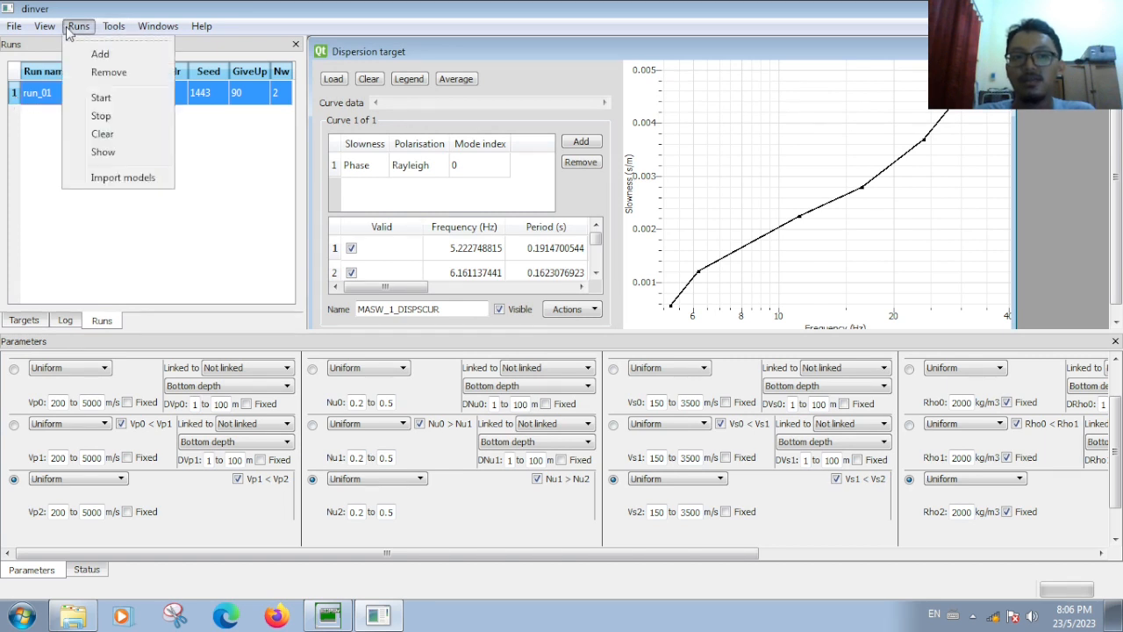
left_click(105, 99)
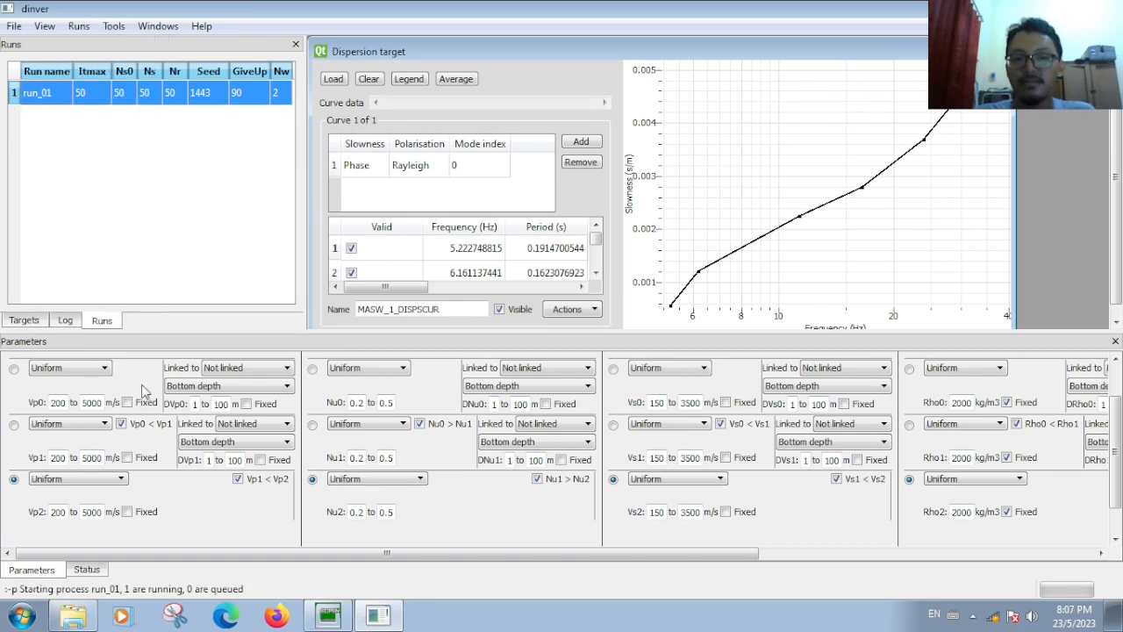
- Check the inversion status, examining the misfit curve and the run's minimum misfit
left_click(87, 570)
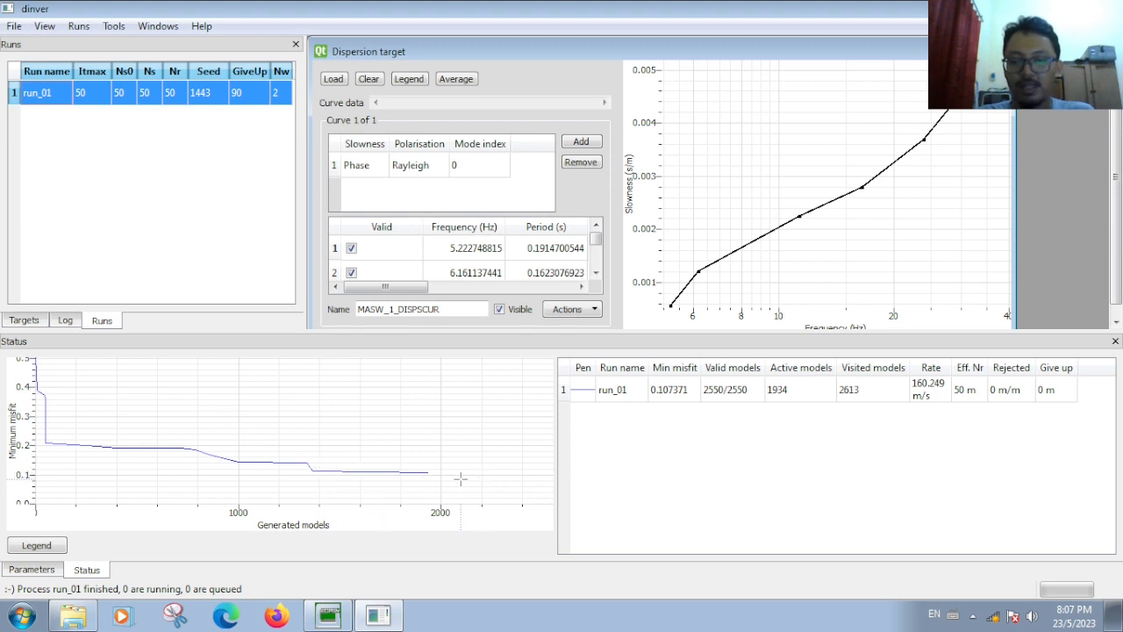
left_click(624, 395)
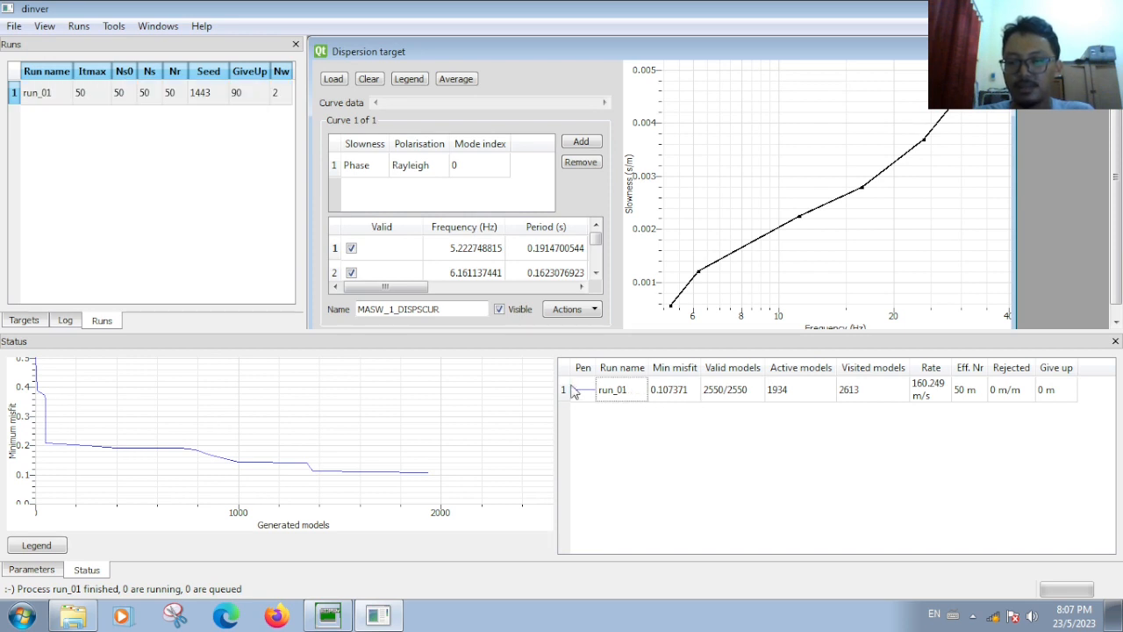
left_click(672, 400)
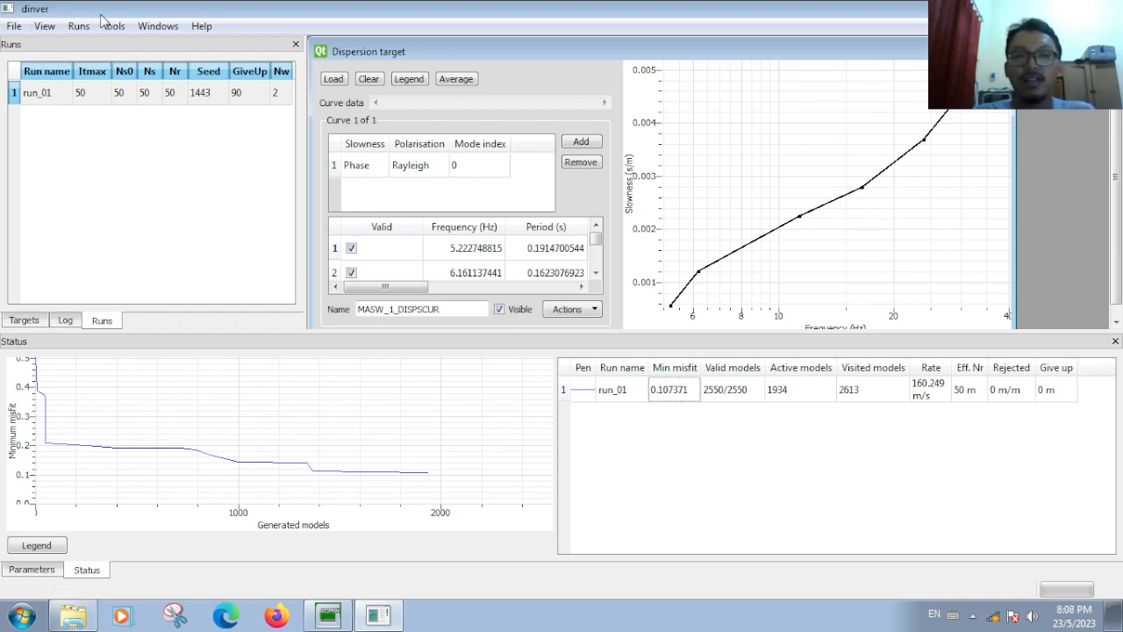
- Open the dispersion viewer for the run and set the maximum misfit to 0.5
left_click(45, 27)
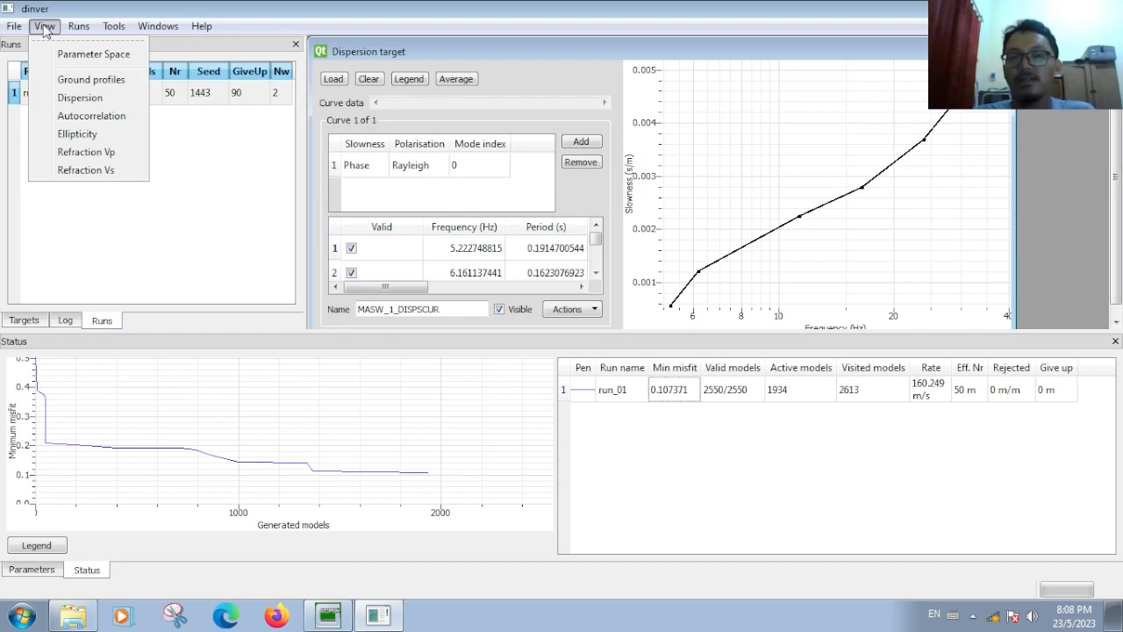
left_click(103, 104)
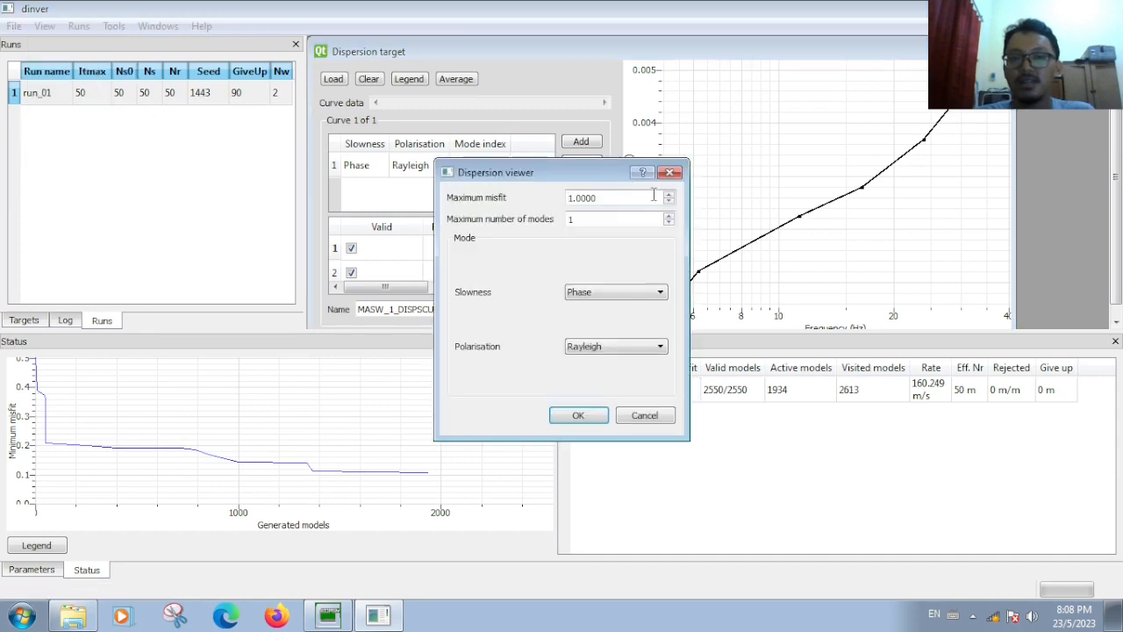
left_click_drag(632, 200, 303, 133)
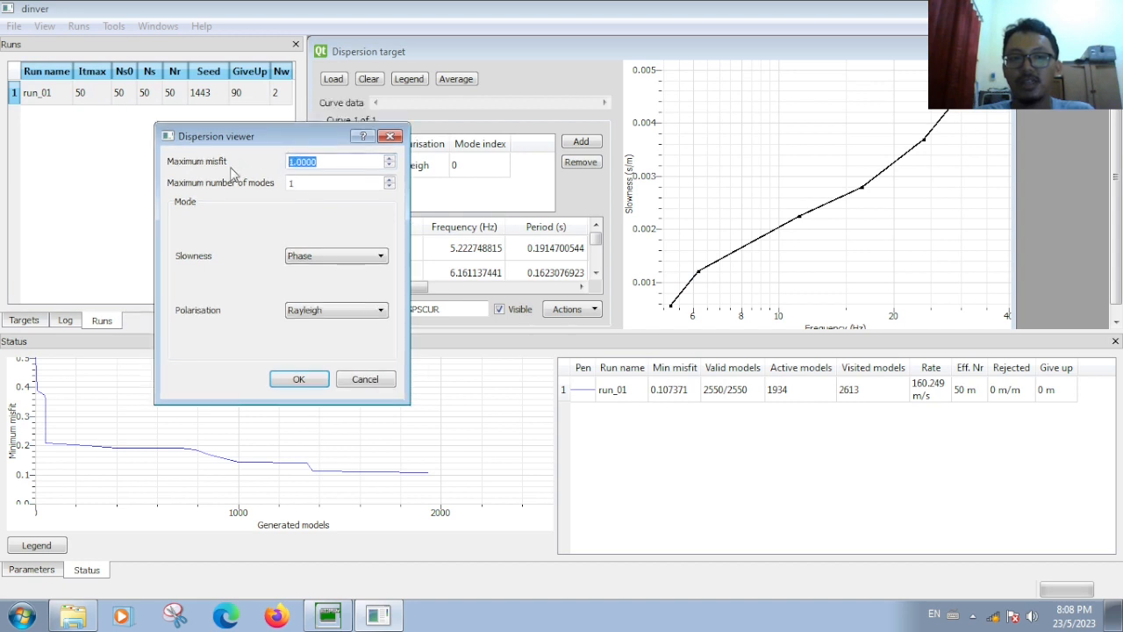
left_click(338, 164)
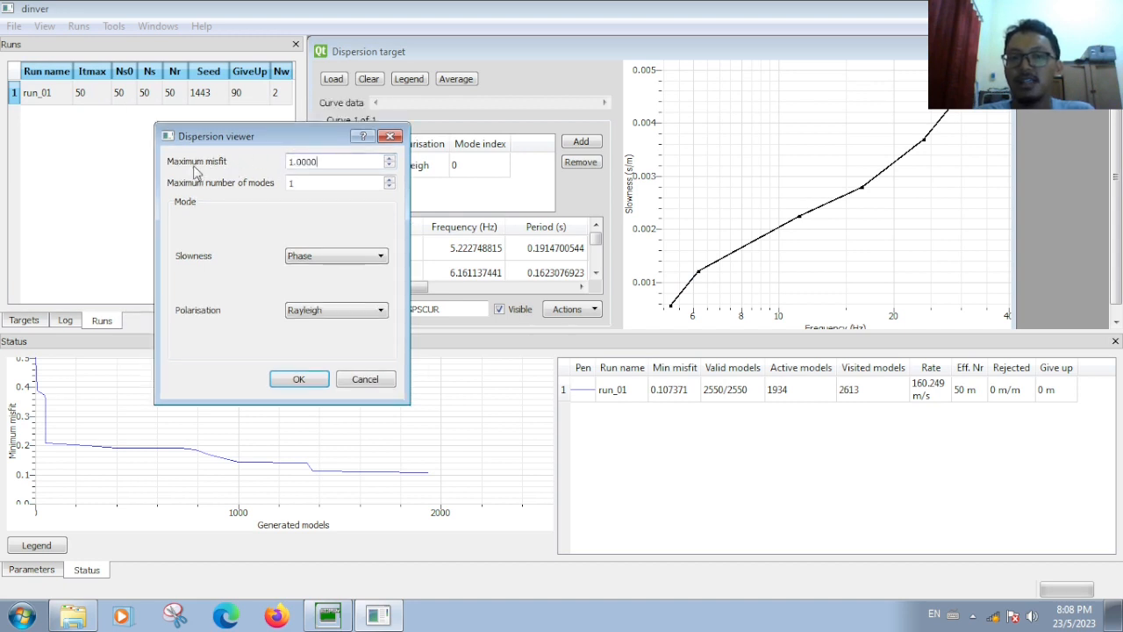
left_click_drag(330, 162, 246, 169)
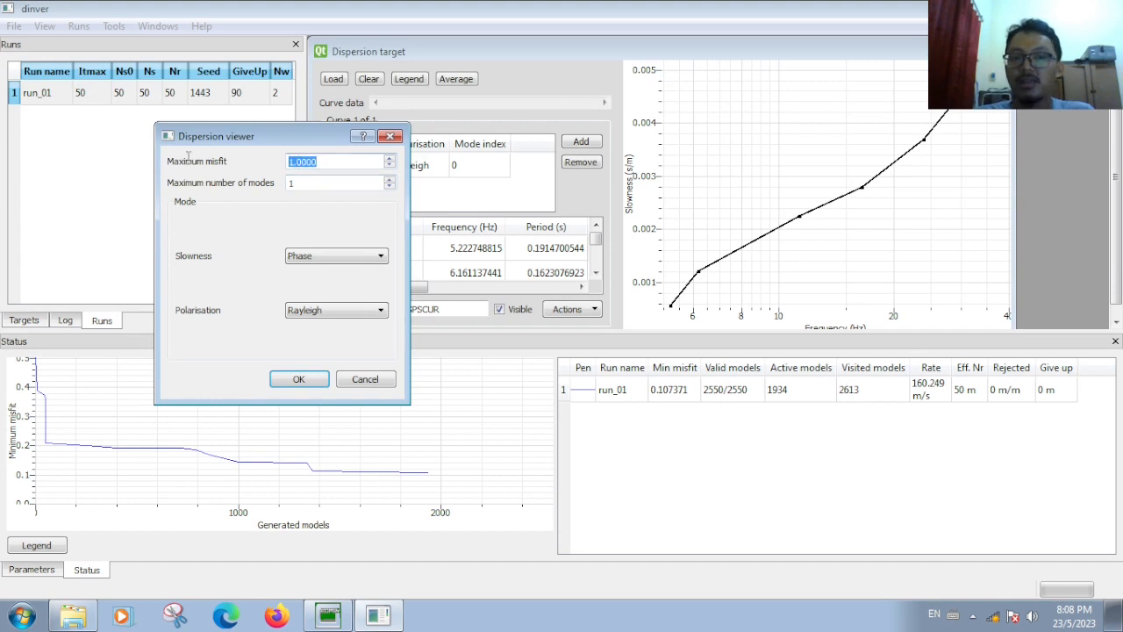
type("0.5")
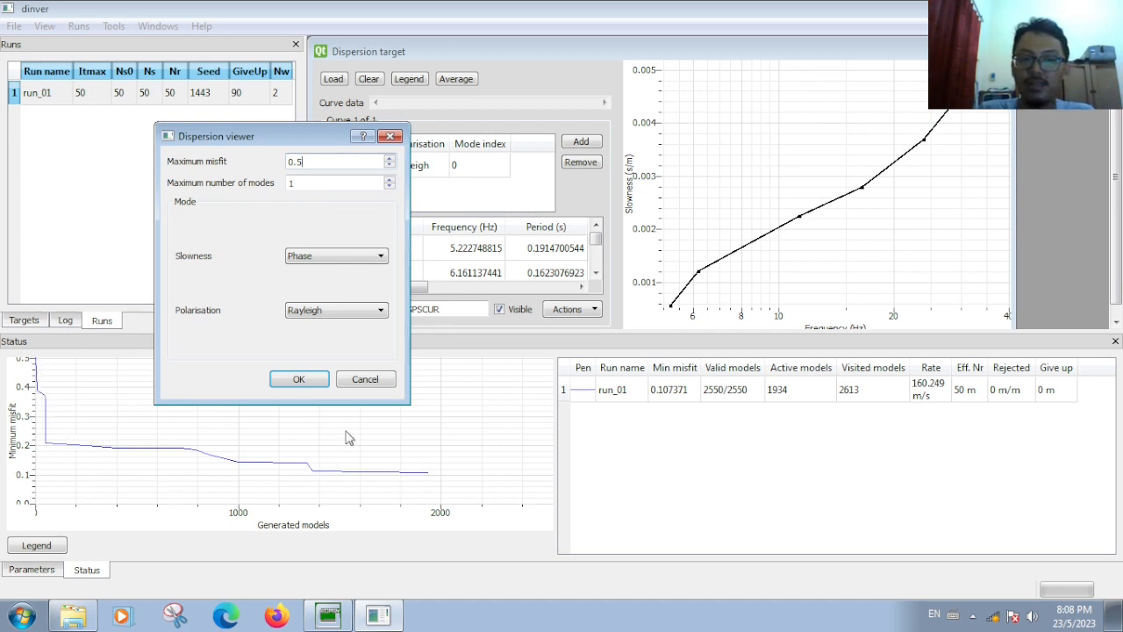
- Keep one mode, Phase slowness and Rayleigh polarisation, and plot the run's dispersion curves
left_click(302, 181)
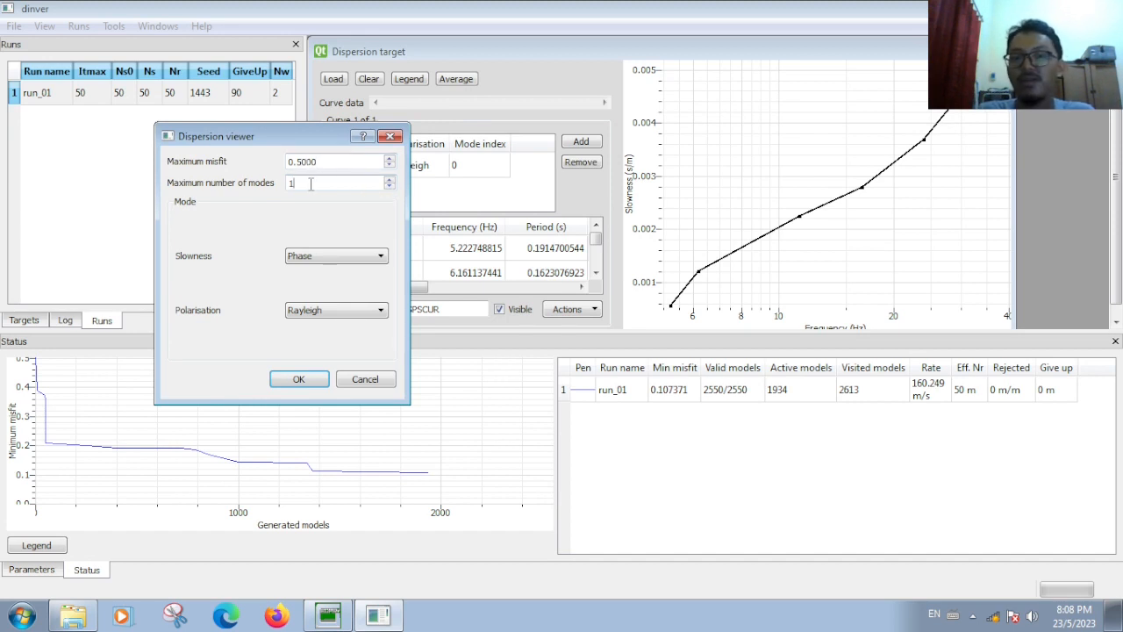
left_click_drag(299, 183, 280, 183)
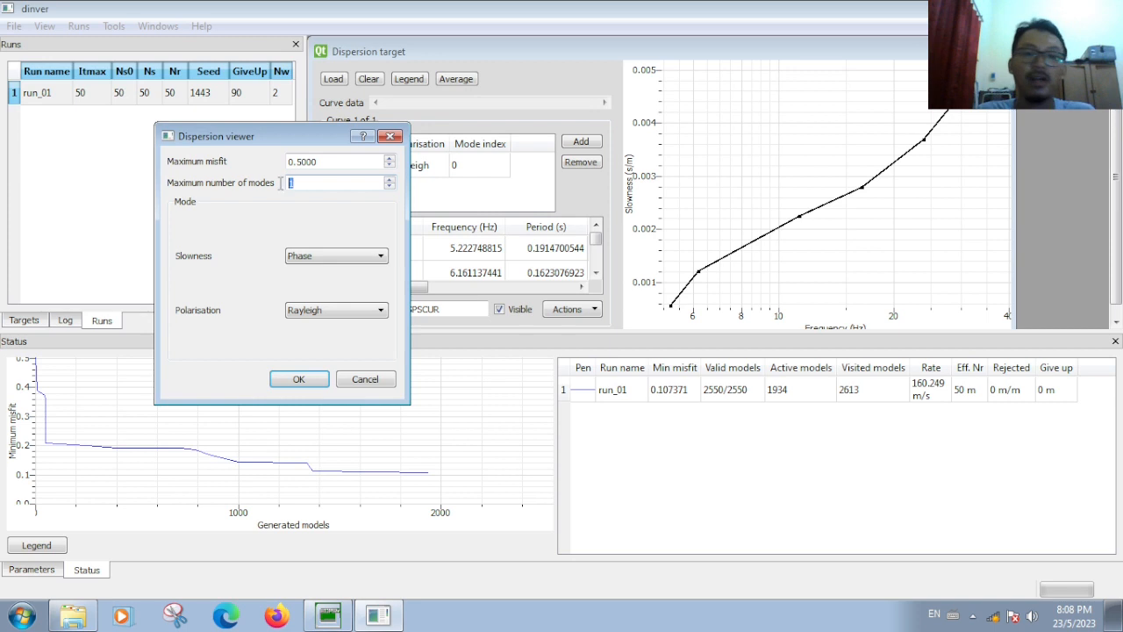
left_click(317, 259)
left_click(333, 270)
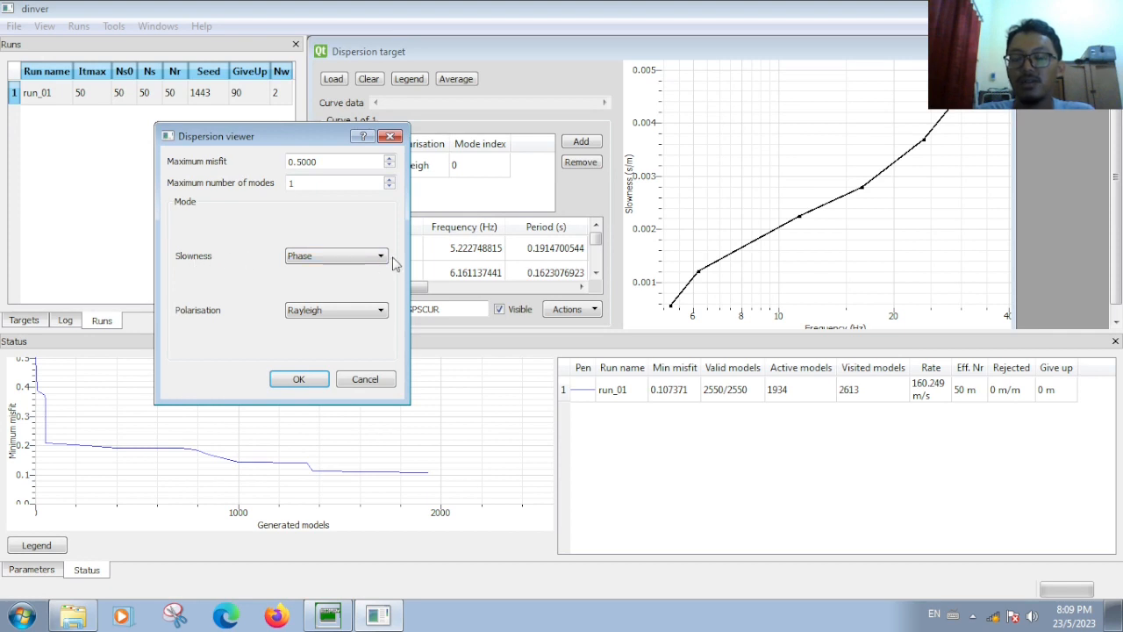
left_click(384, 311)
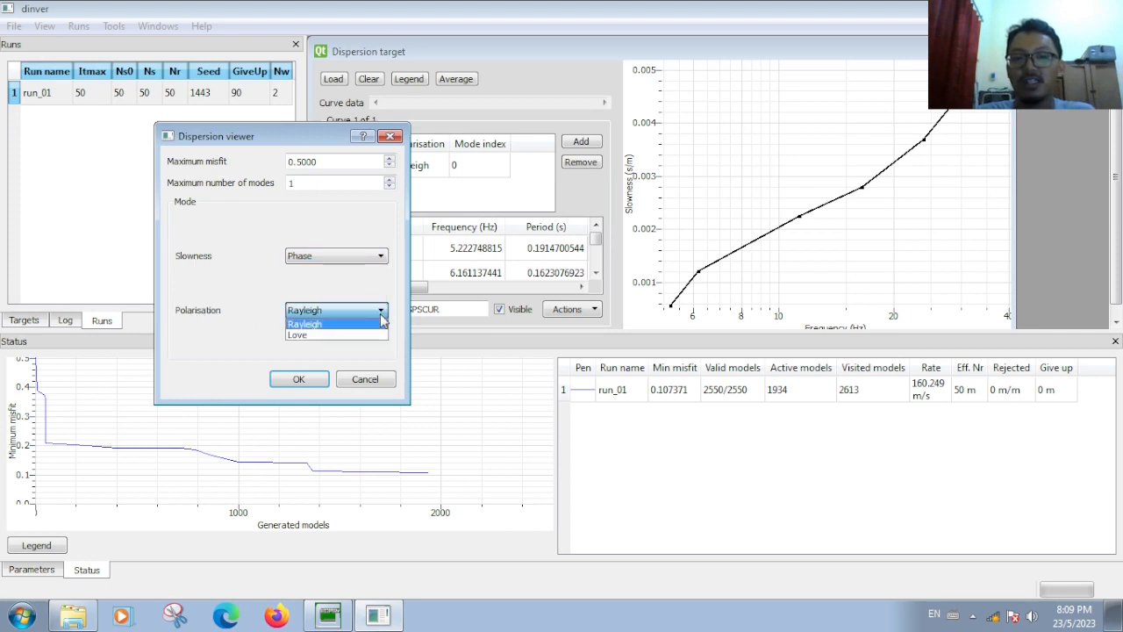
left_click(327, 327)
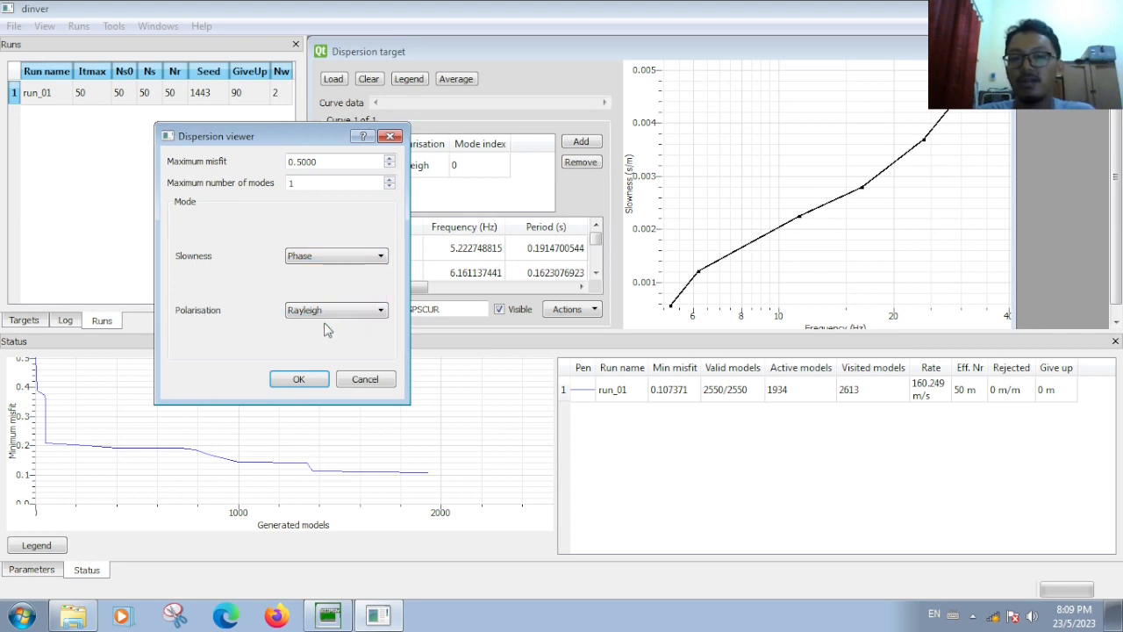
left_click(297, 382)
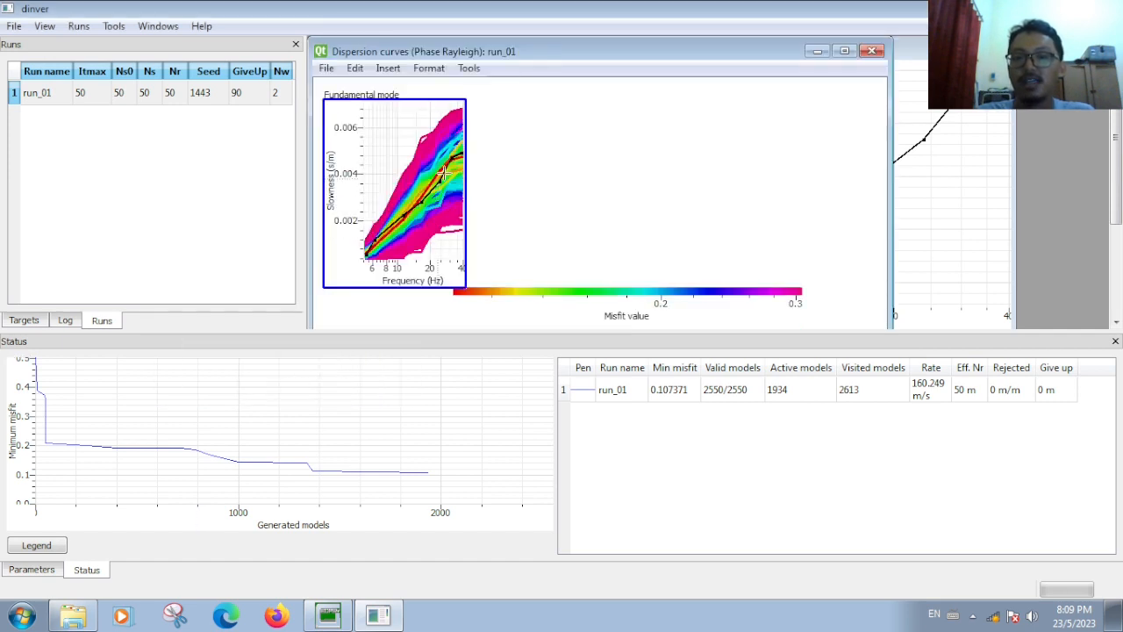
- Examine the plotted fundamental-mode dispersion curves against the misfit value colour scale
left_click(425, 147)
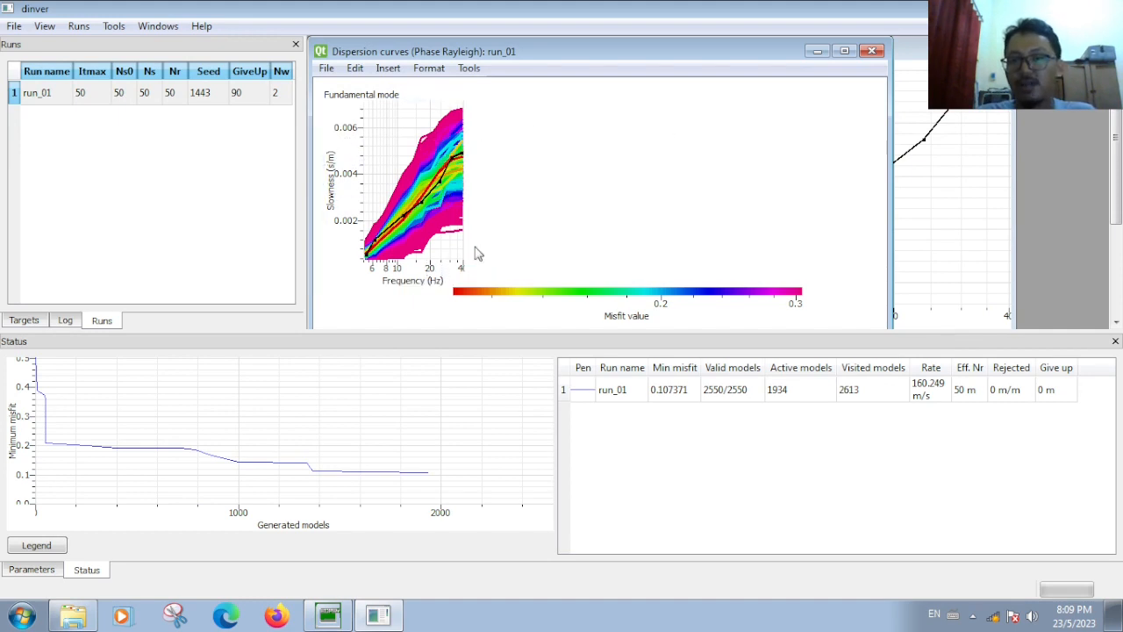
left_click(478, 307)
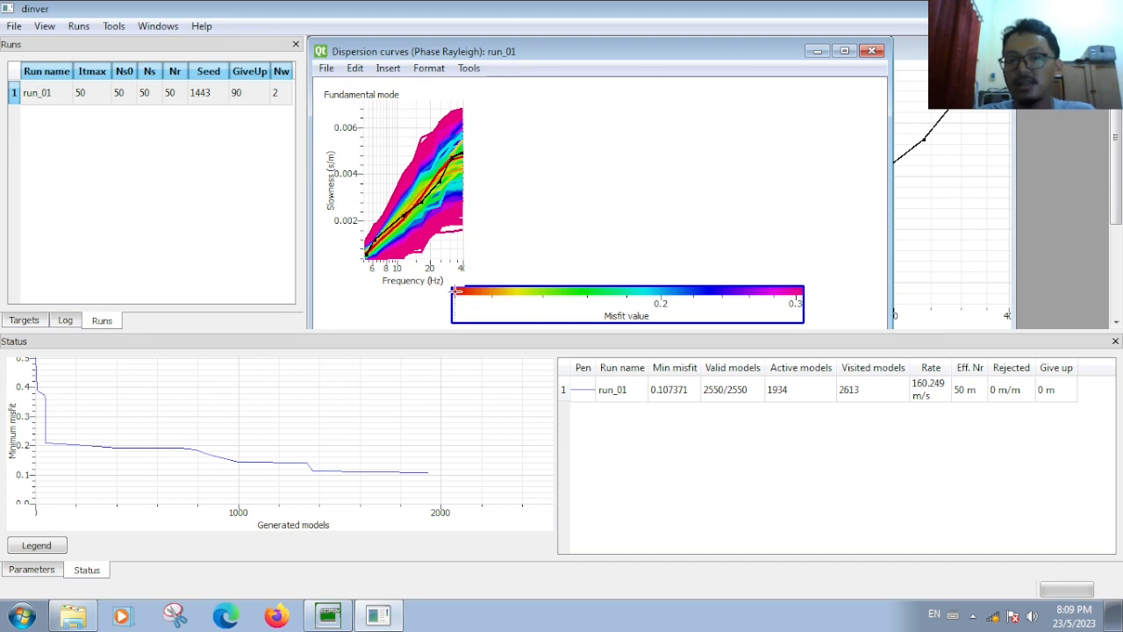
left_click(807, 295)
left_click(775, 303)
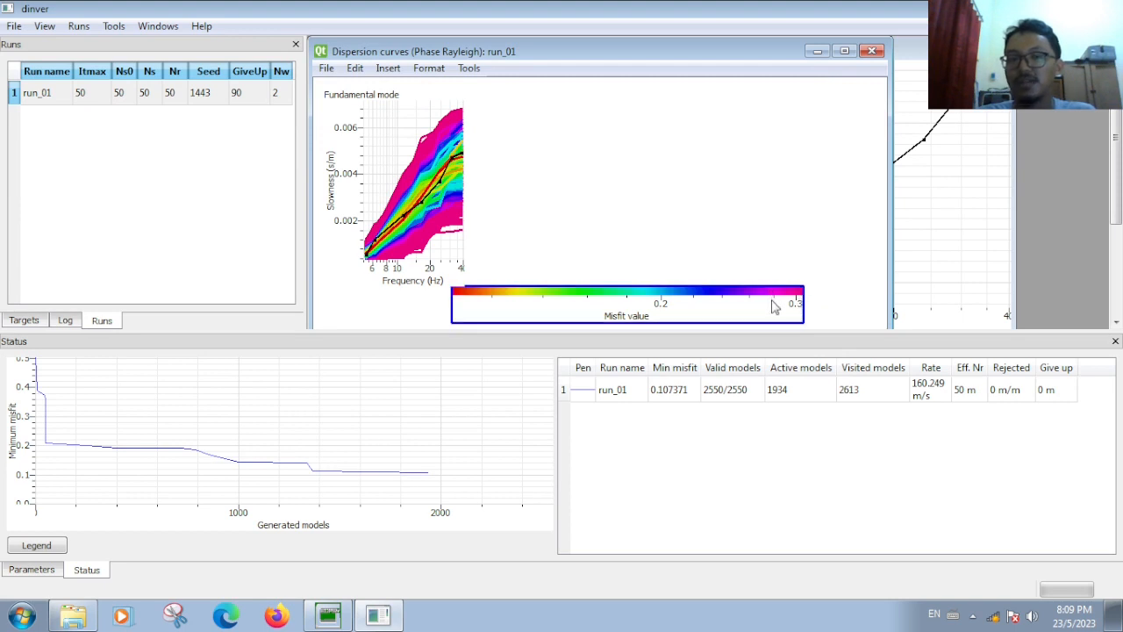
- Set the width of the fundamental-mode dispersion plot to 15 cm in its object geometry properties
left_click(455, 233)
double_click(420, 164)
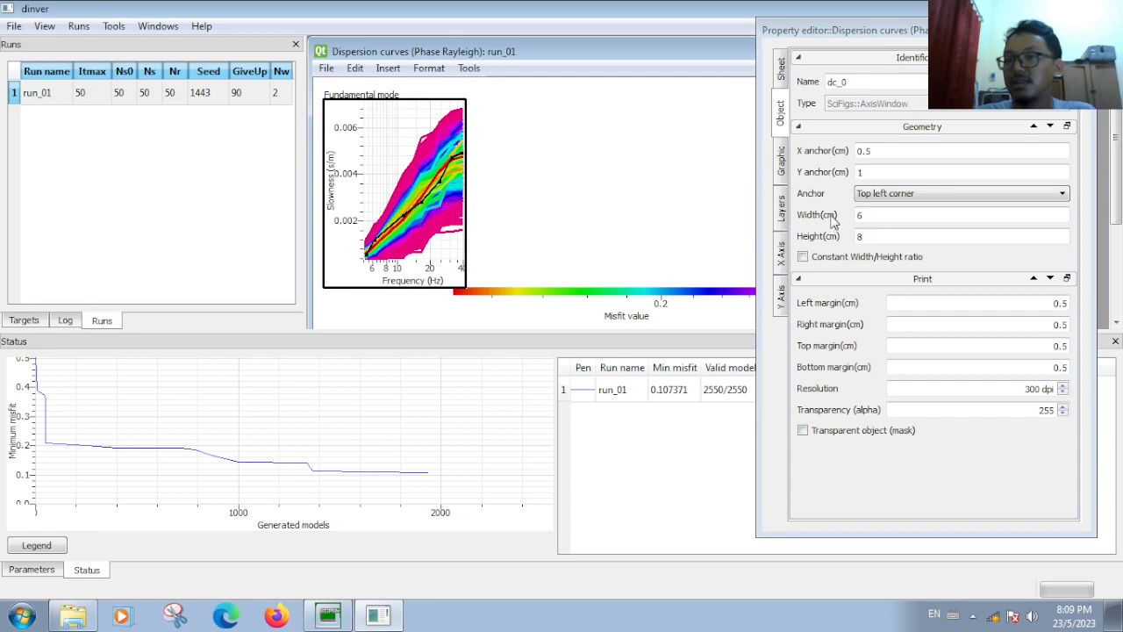
left_click_drag(874, 215, 800, 221)
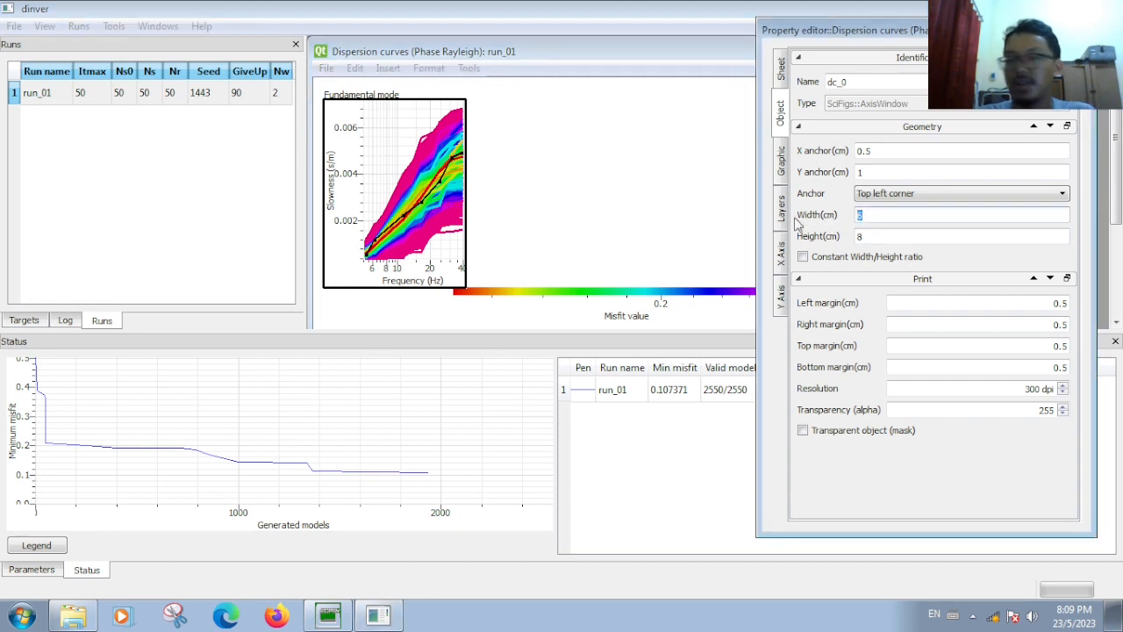
type("10")
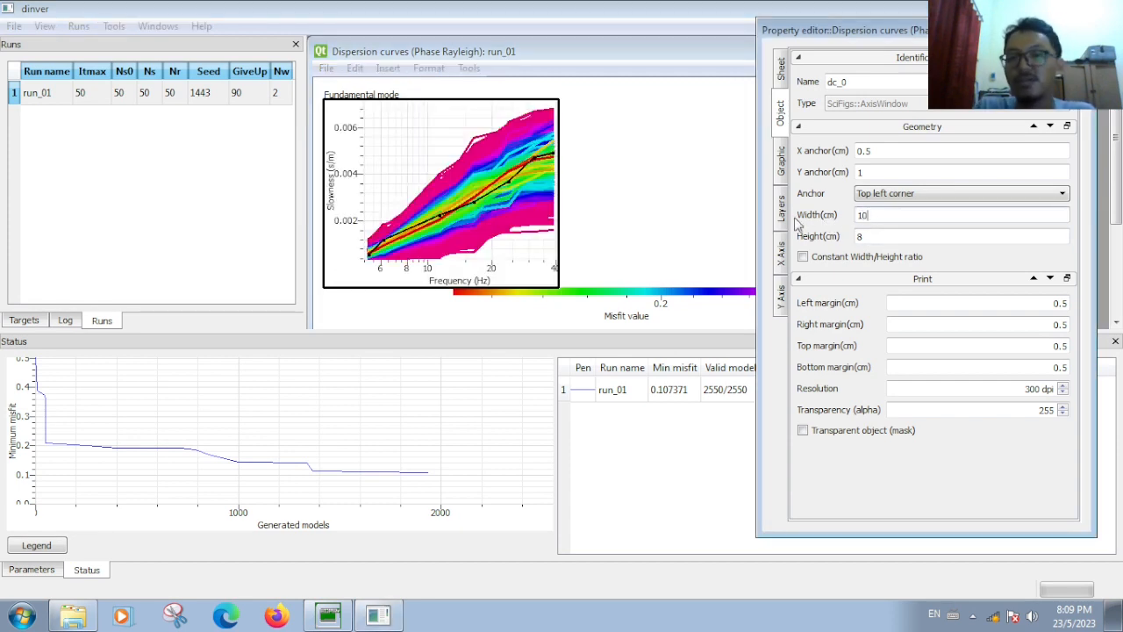
key("BackSpace")
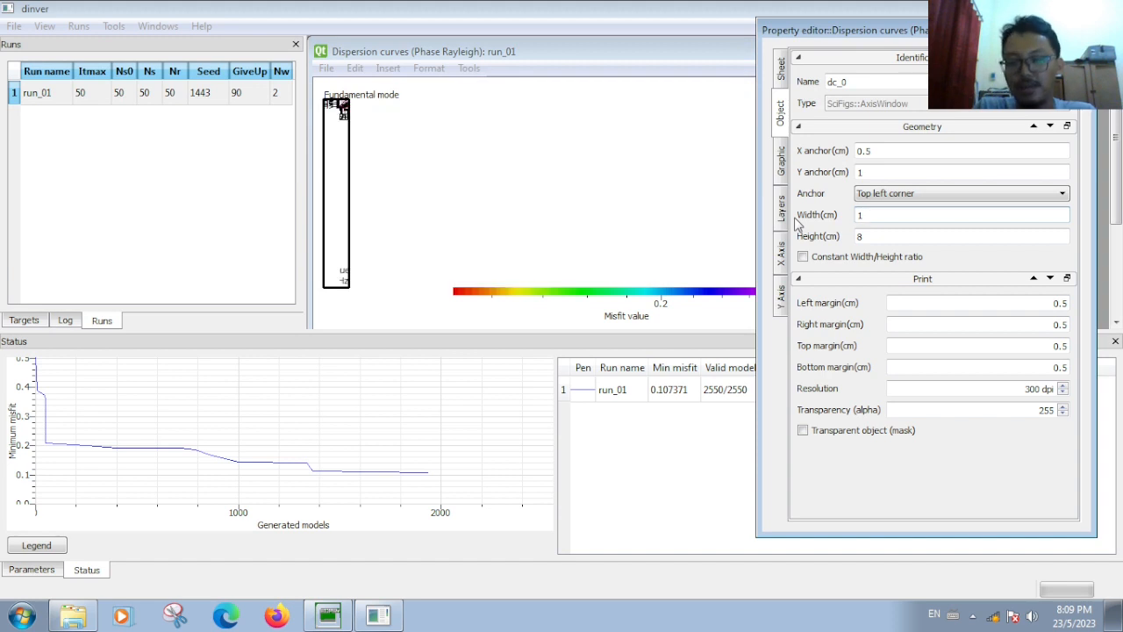
type("5")
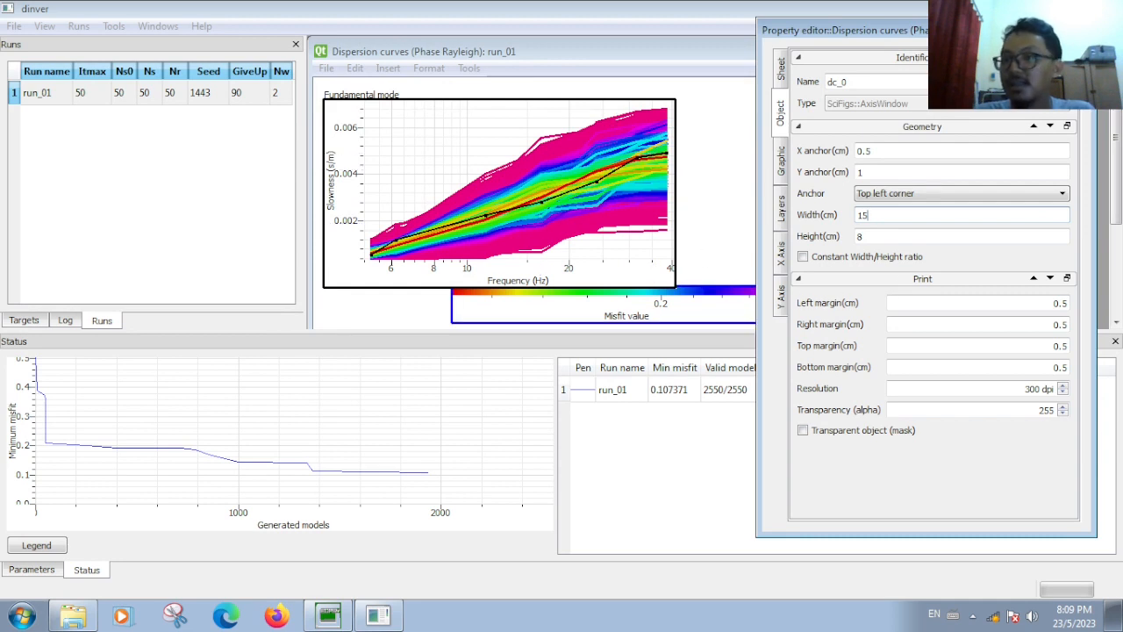
left_click(1078, 30)
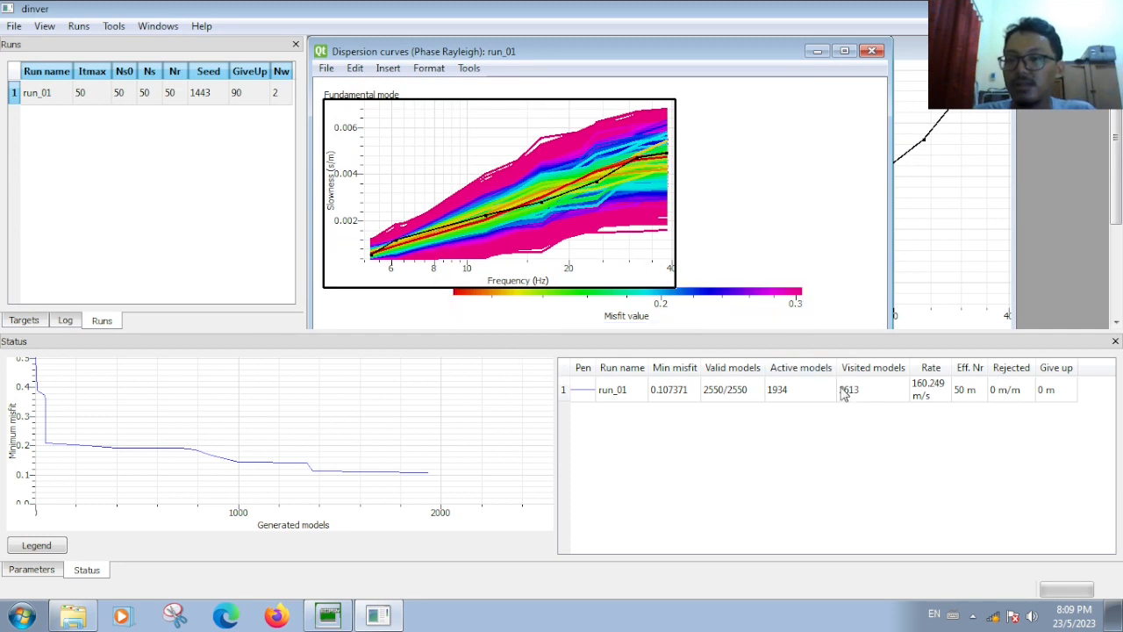
- Check the run's minimum misfit and move the misfit value colour scale directly beneath the widened dispersion plot
left_click(671, 397)
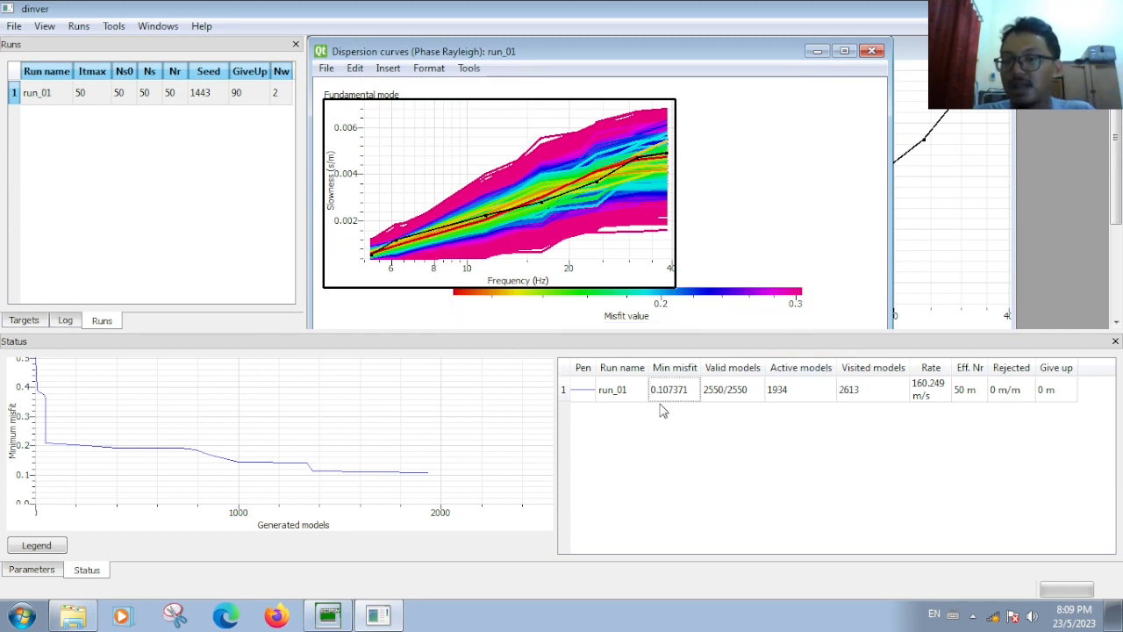
left_click(580, 307)
left_click_drag(579, 307, 461, 313)
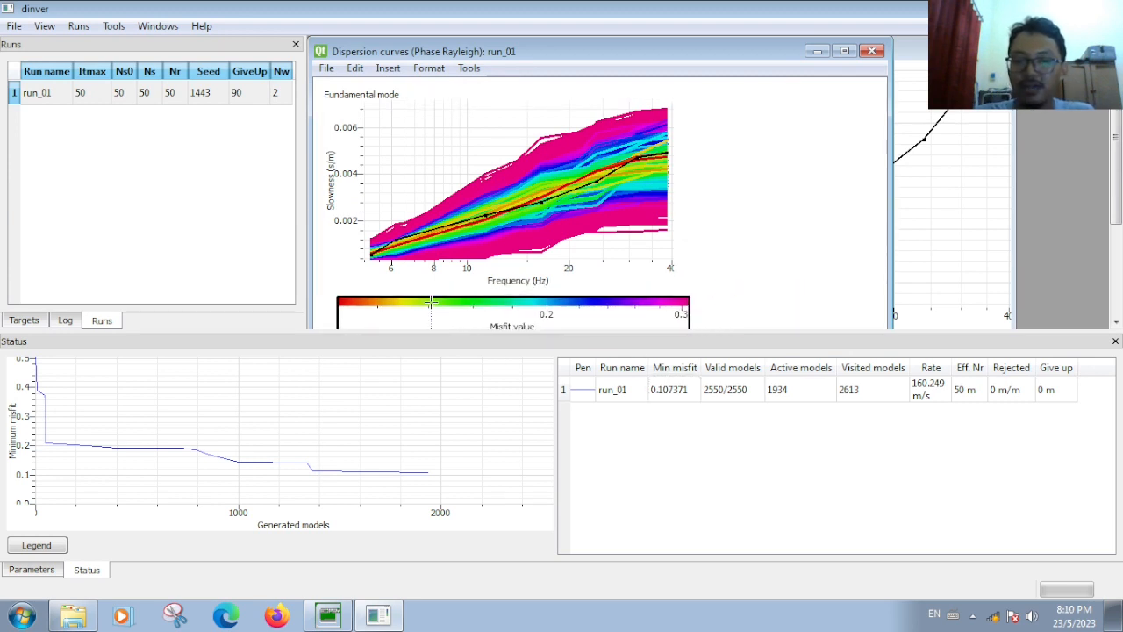
- Open the misfit colour scale's palette properties and set palette colour 1 to black
double_click(430, 303)
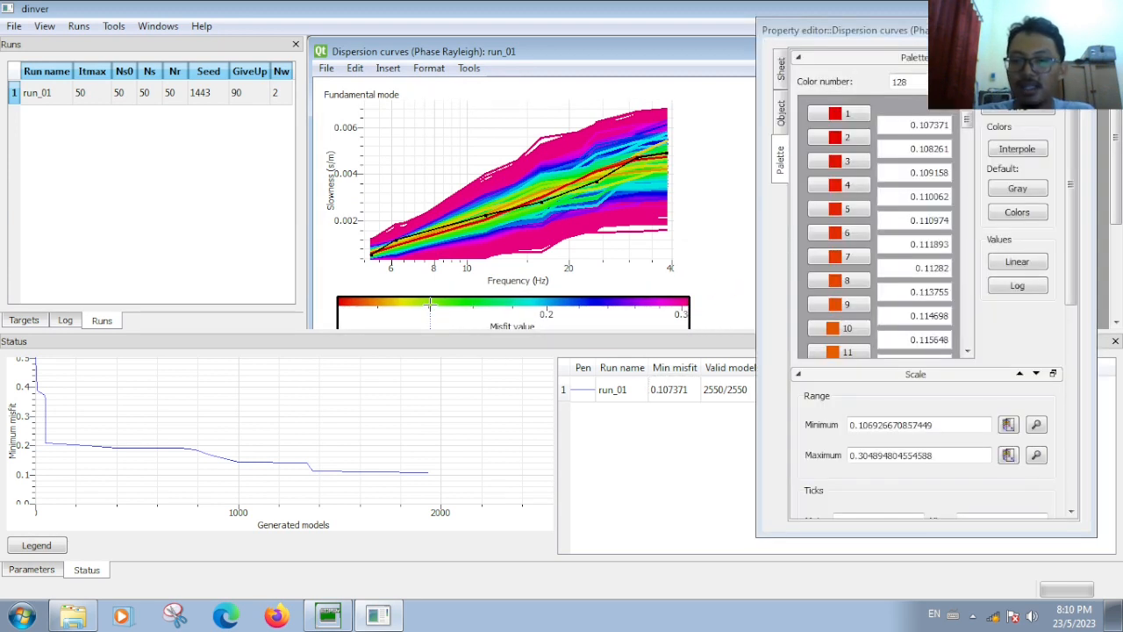
left_click(849, 114)
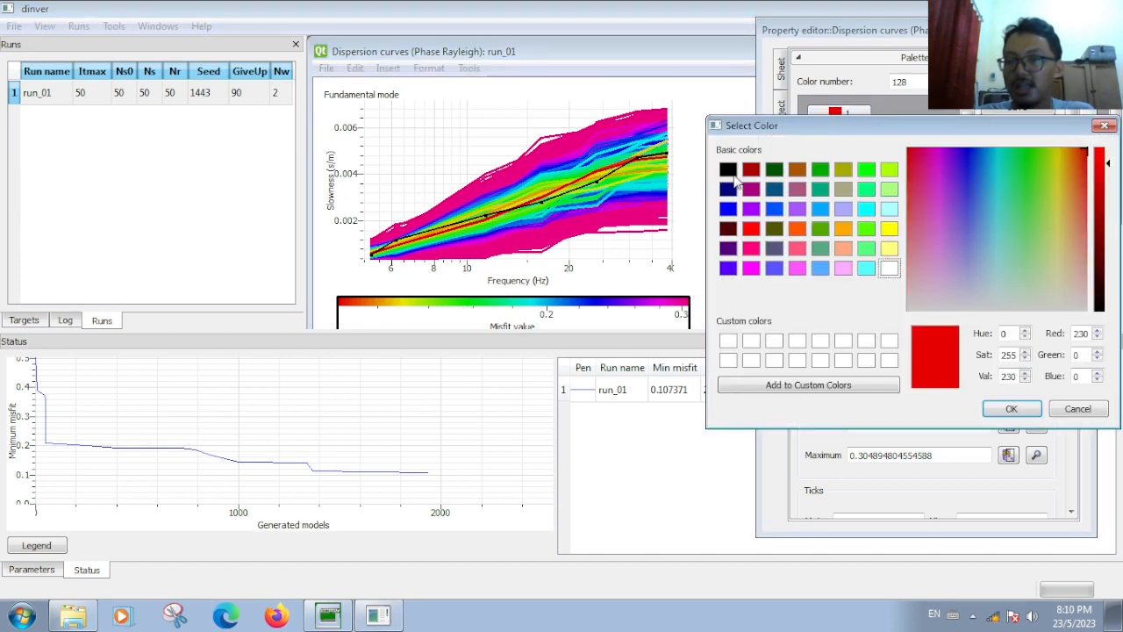
left_click(728, 170)
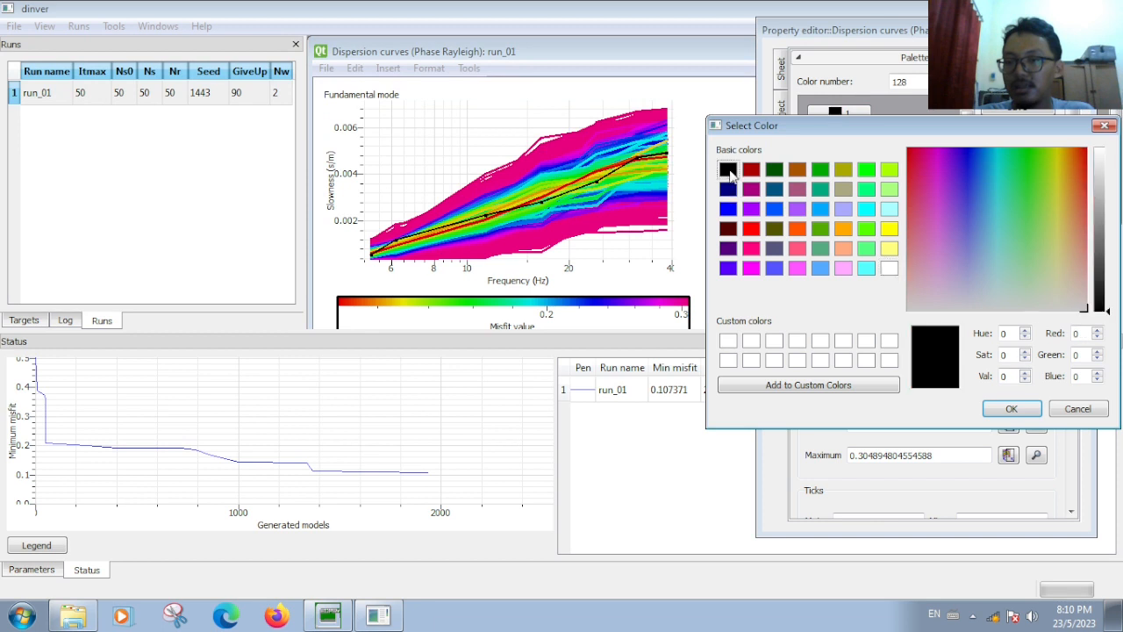
left_click(1011, 409)
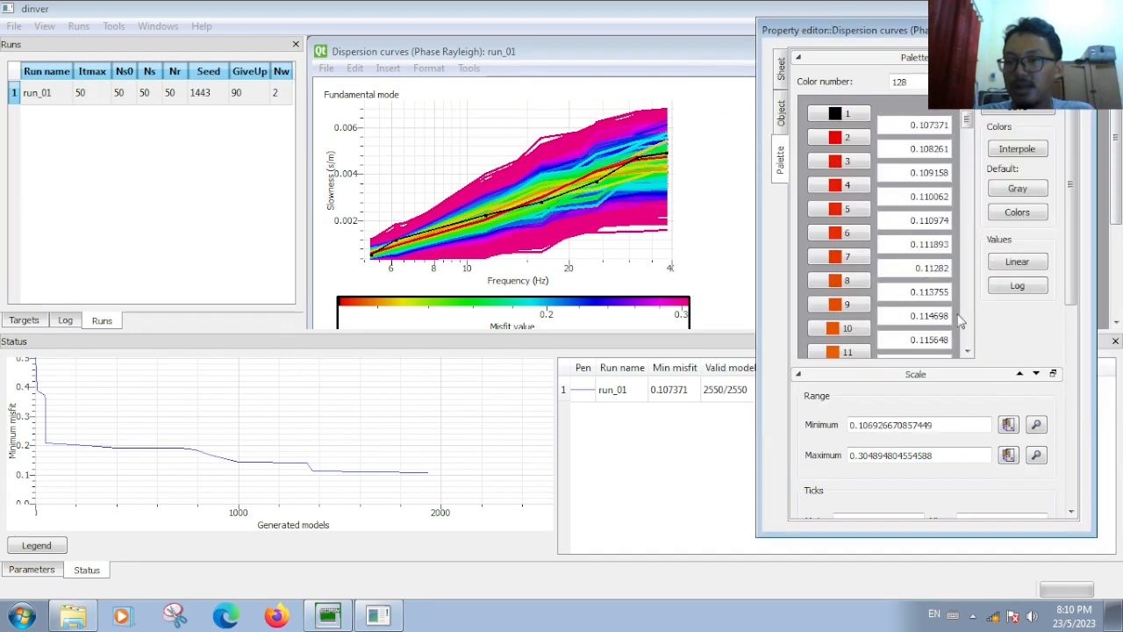
- Set palette colour 2 of the dispersion plot's misfit scale to dark red (170, 0, 0) and return to the plot
left_click(835, 140)
left_click(726, 170)
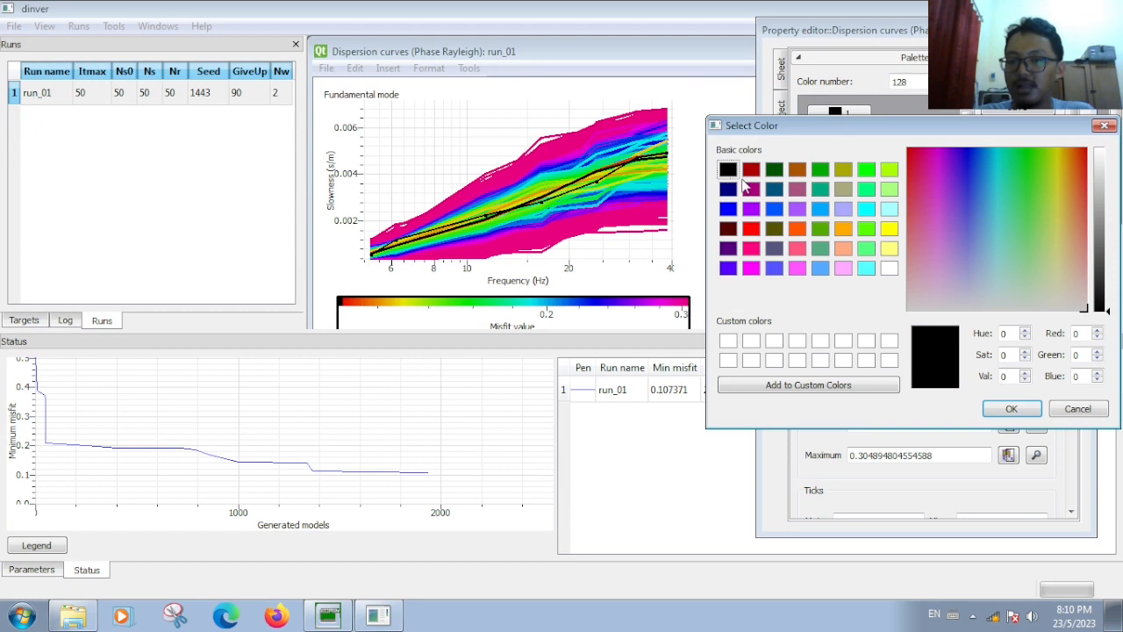
left_click(751, 173)
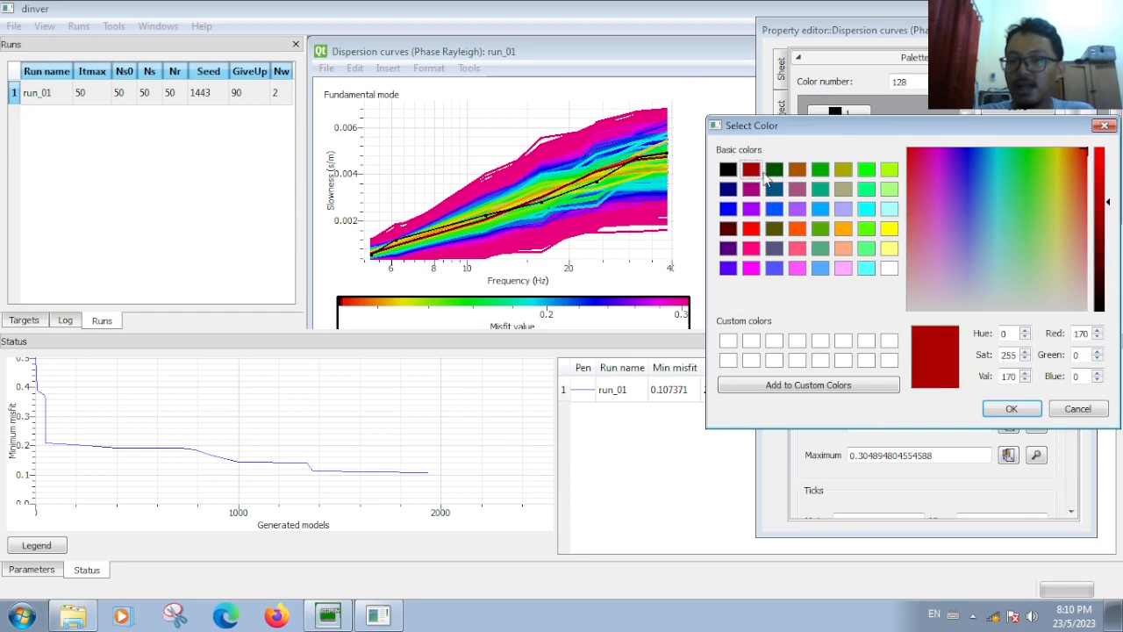
left_click(729, 170)
left_click(752, 173)
left_click(1010, 409)
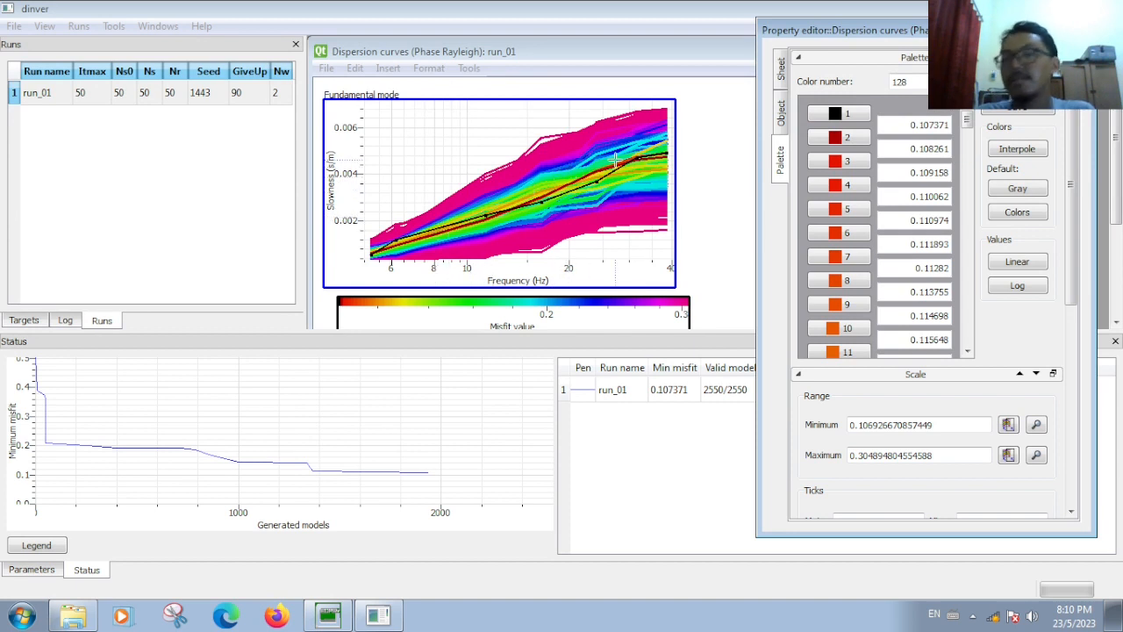
left_click(404, 9)
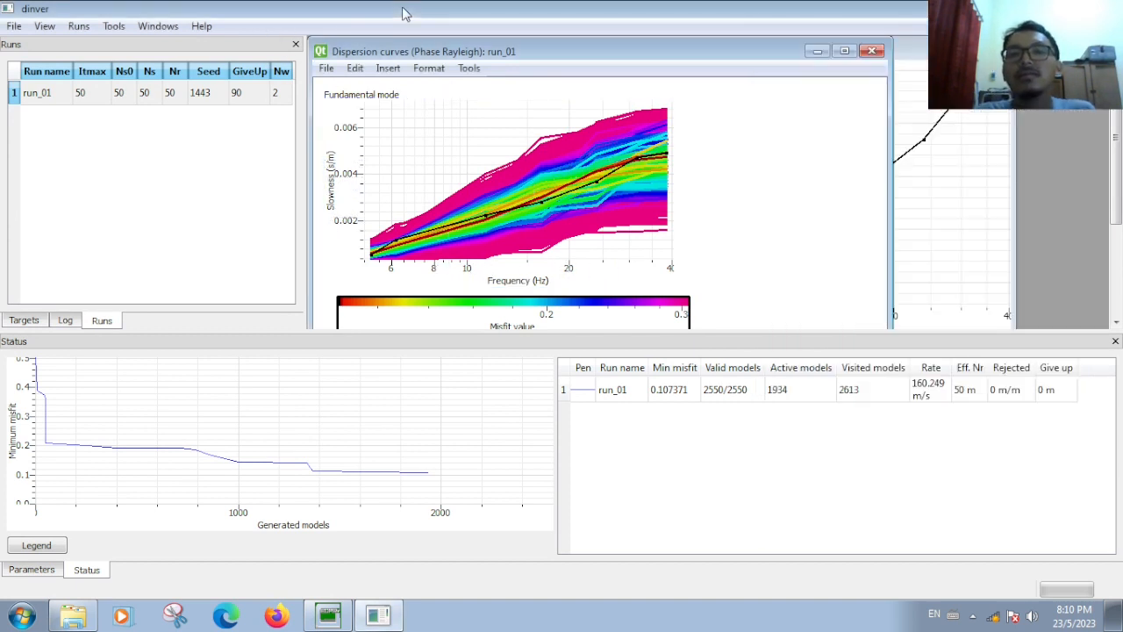
- Open the ground profiles viewer for the run and set the maximum misfit to 0.5
left_click(44, 26)
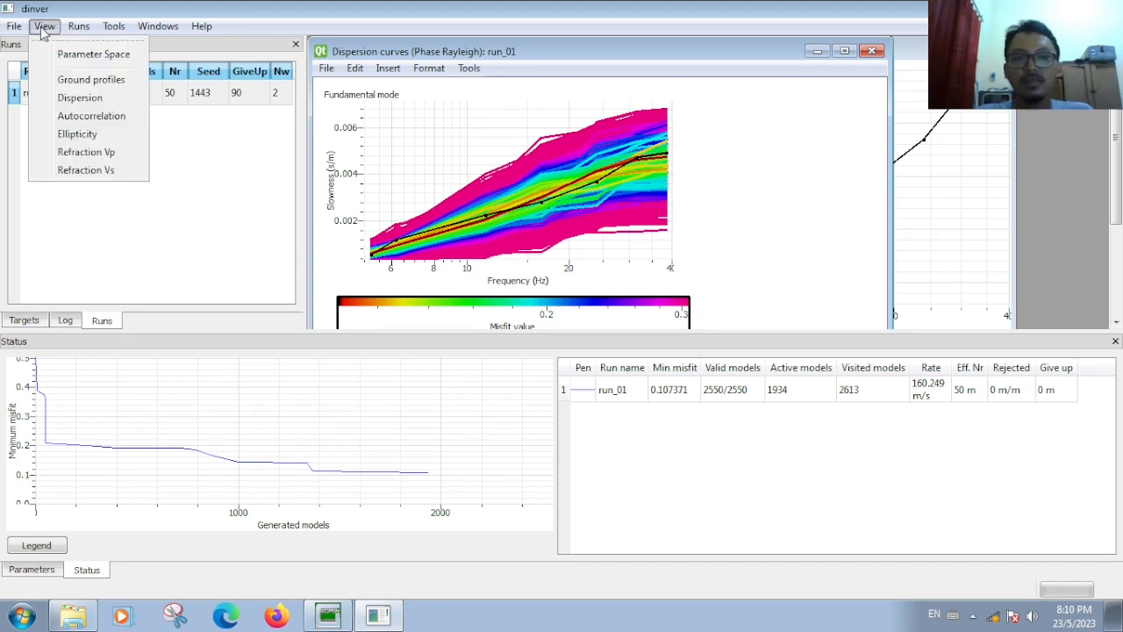
left_click(94, 80)
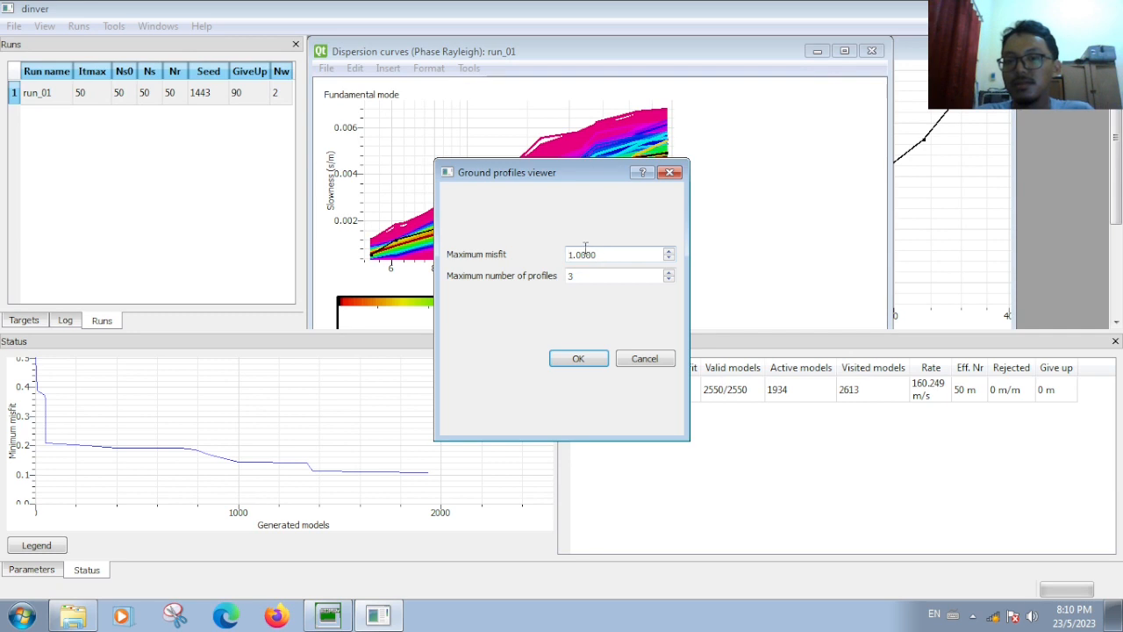
left_click_drag(590, 256, 500, 260)
left_click_drag(569, 174, 389, 180)
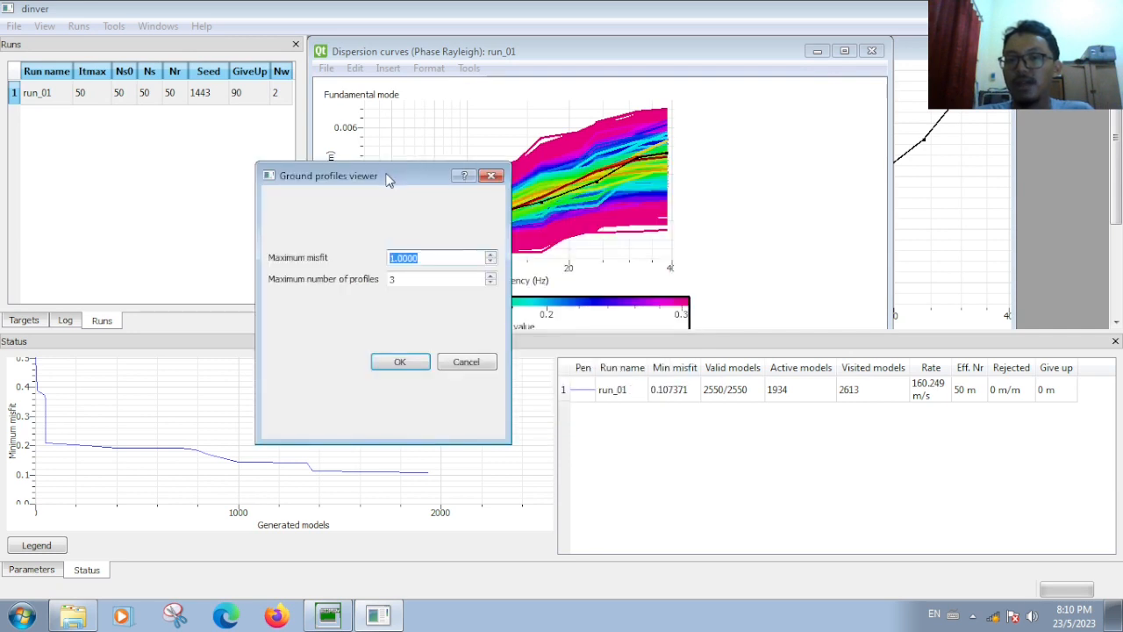
left_click(431, 254)
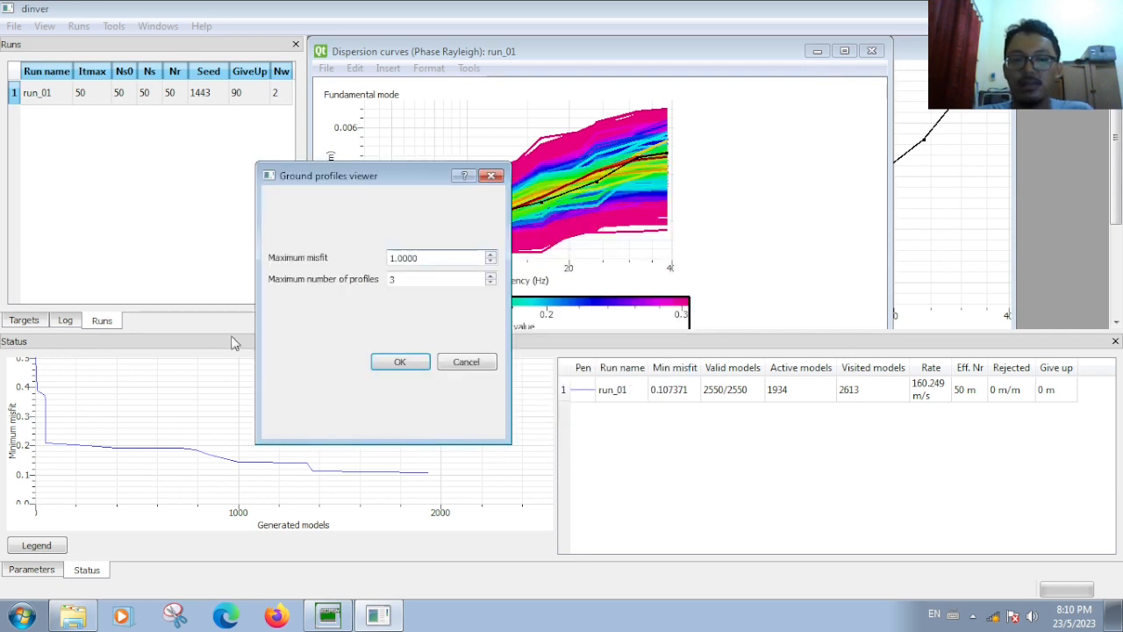
left_click_drag(439, 256, 265, 258)
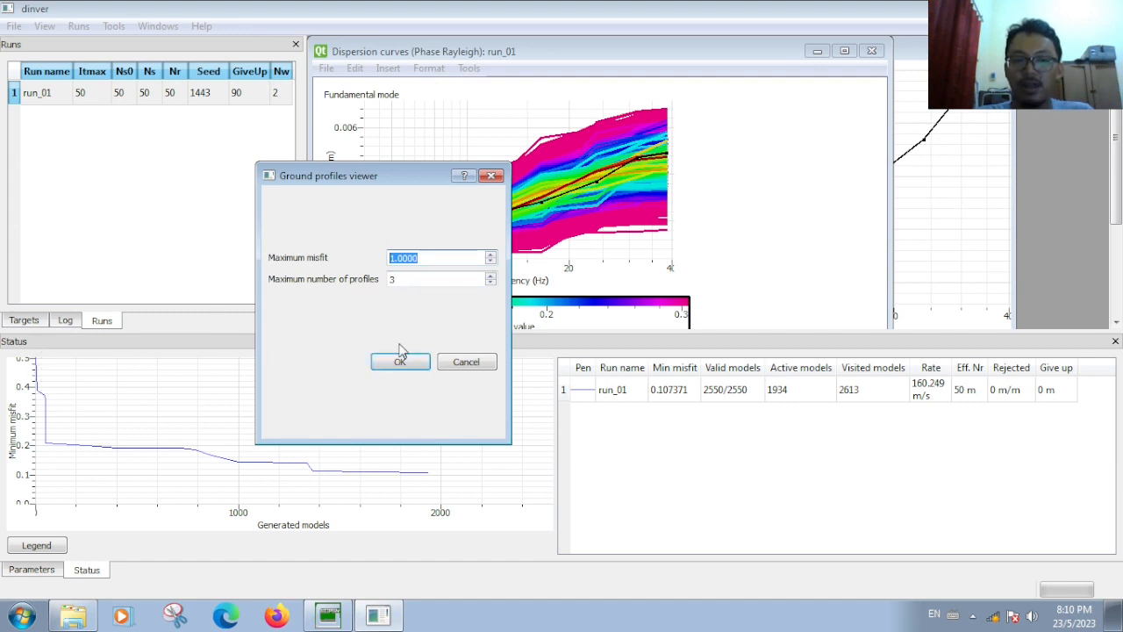
type("0.5")
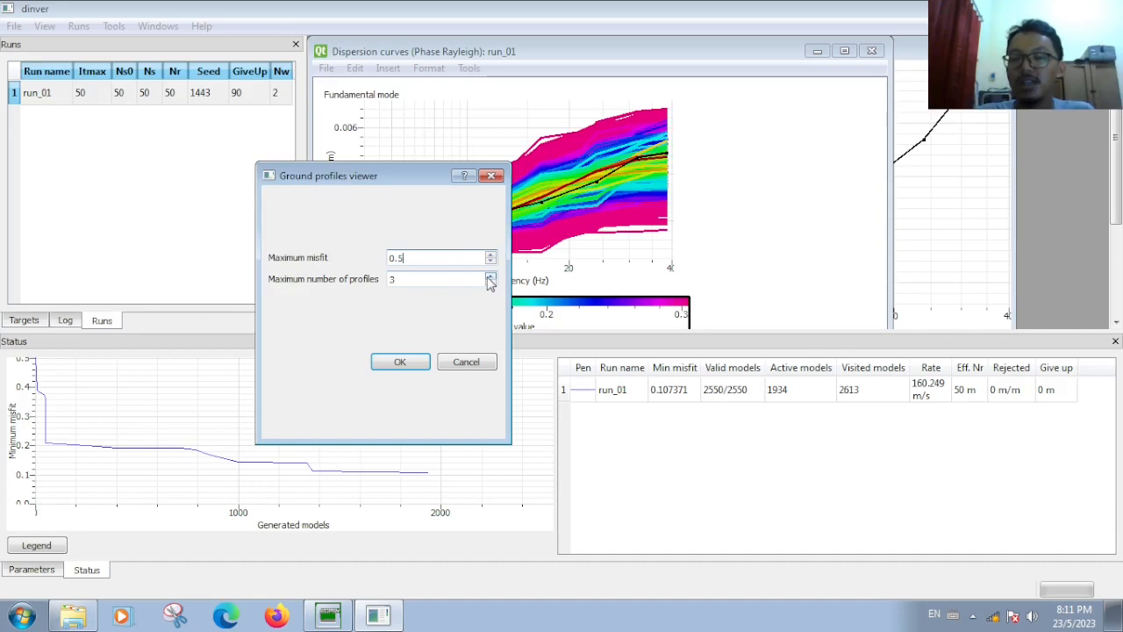
- Keep the maximum number of profiles at 3 and plot the run's ground profiles
left_click(32, 570)
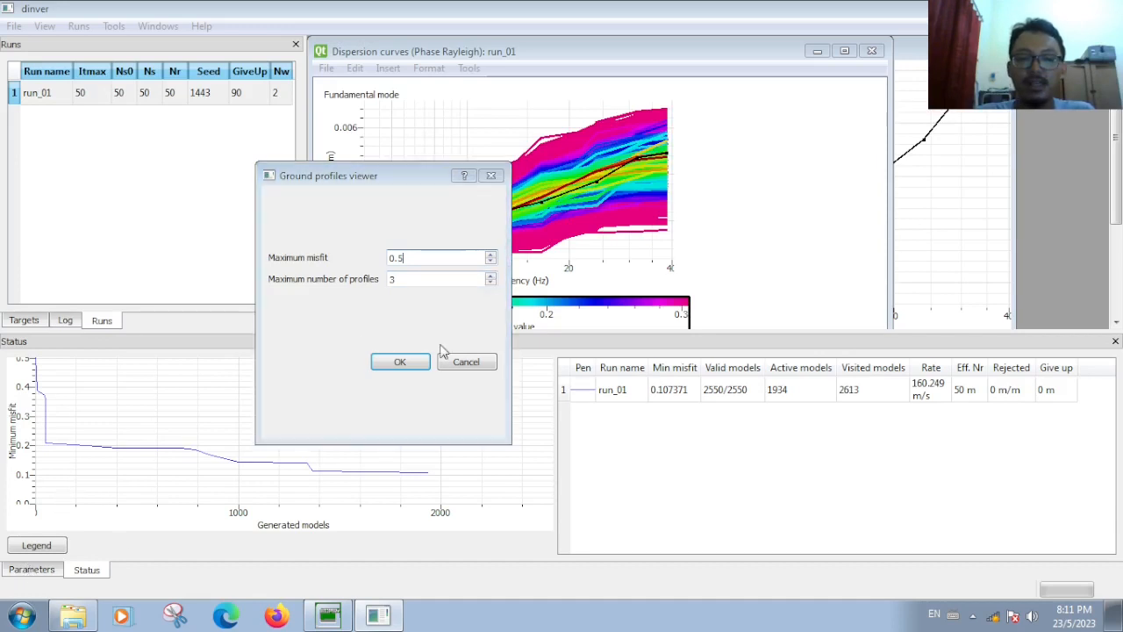
double_click(490, 283)
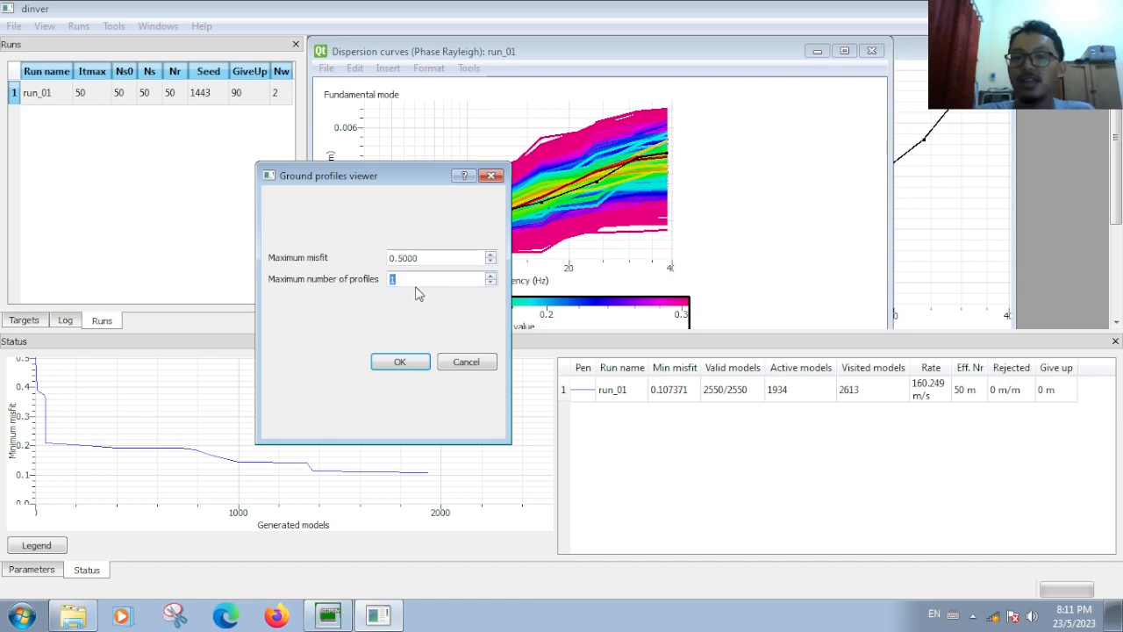
left_click(491, 279)
left_click(491, 279)
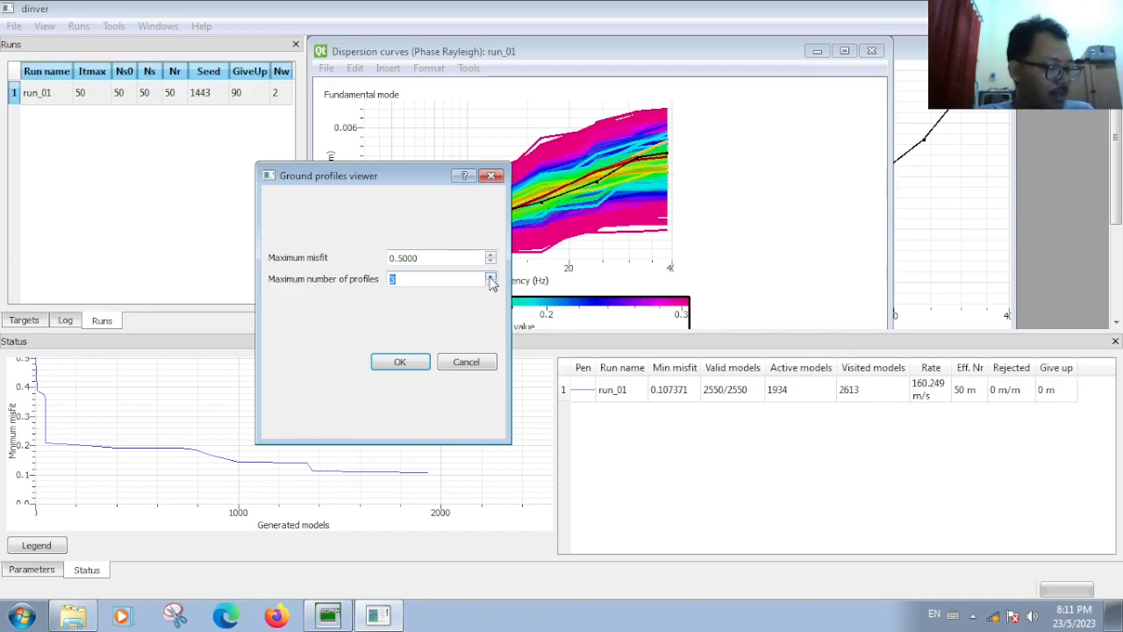
left_click(399, 364)
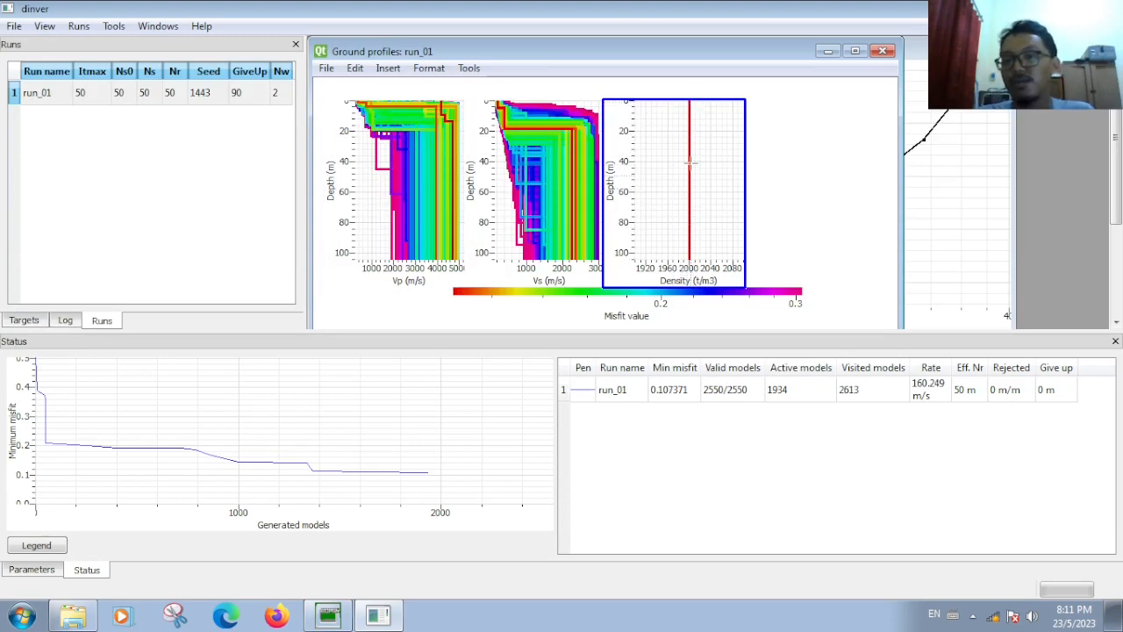
- Show the inversion parameters and compare the fixed layer densities with the plotted density profile
left_click(31, 570)
left_click_drag(1118, 498, 1119, 452)
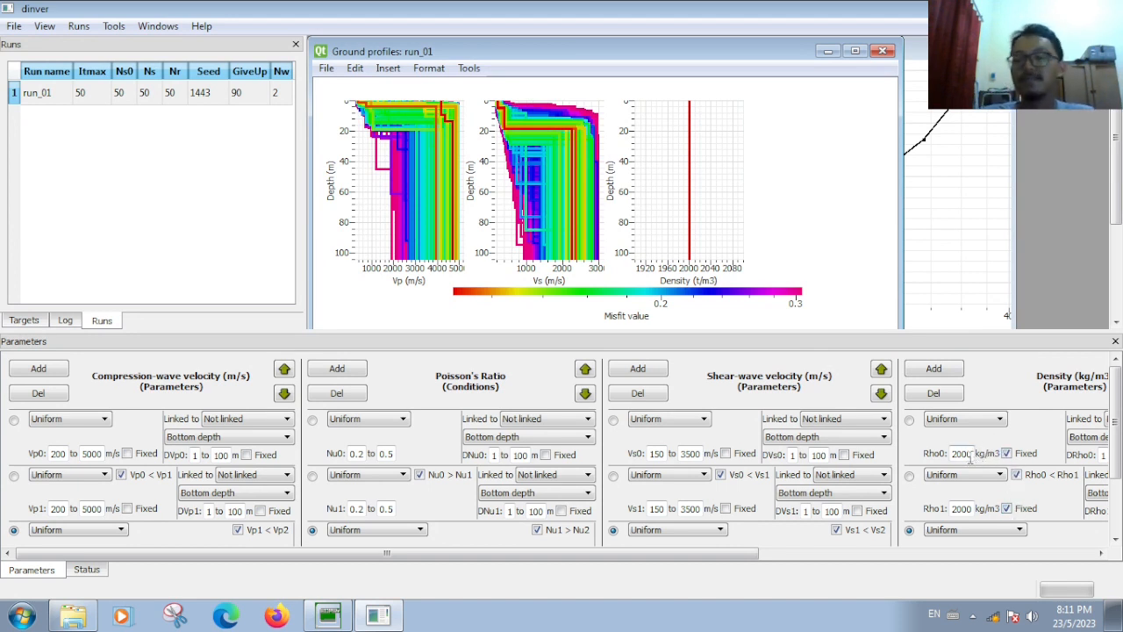
mouse_move(583, 195)
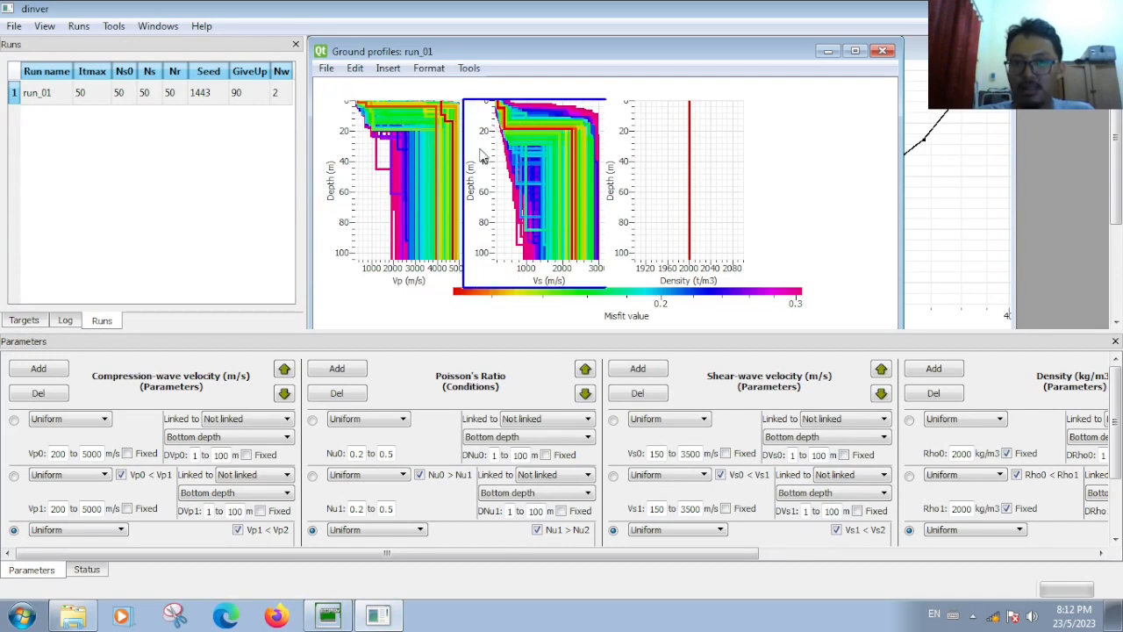
- Set palette colours 1 and 2 of the ground profiles' misfit scale to black and inspect the black Vp and Vs profiles
double_click(489, 303)
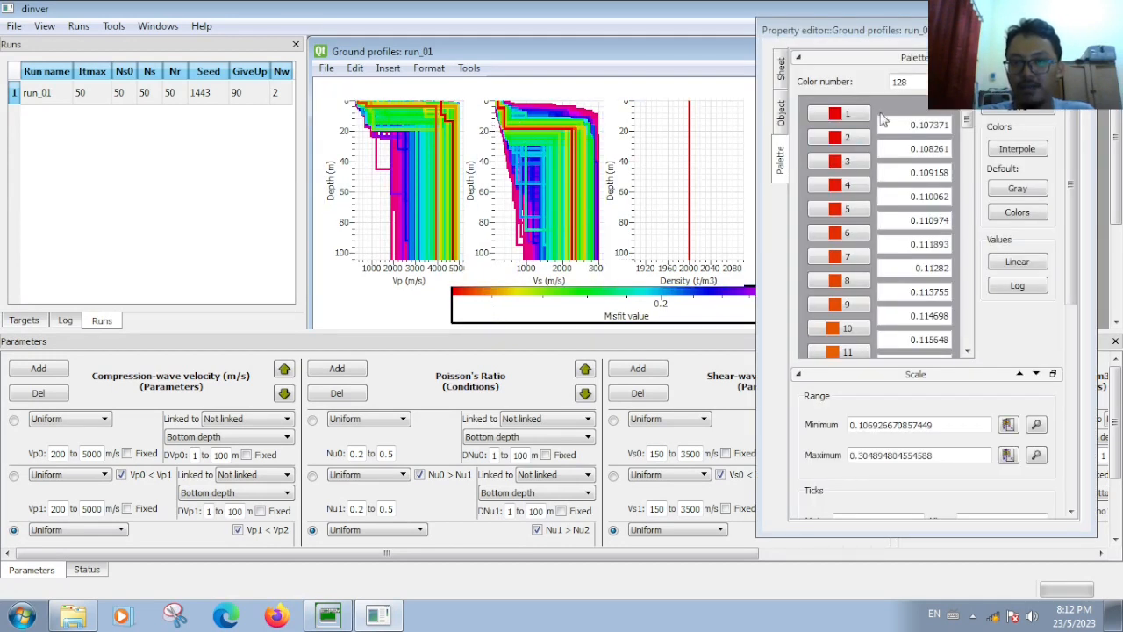
left_click(847, 114)
left_click(727, 169)
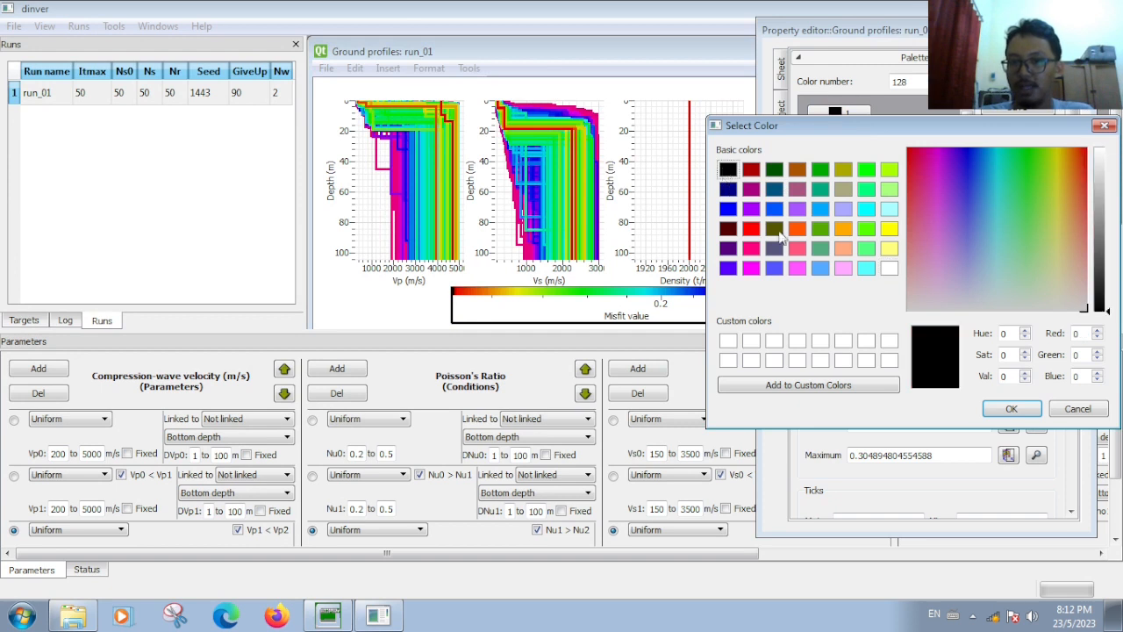
left_click(1007, 409)
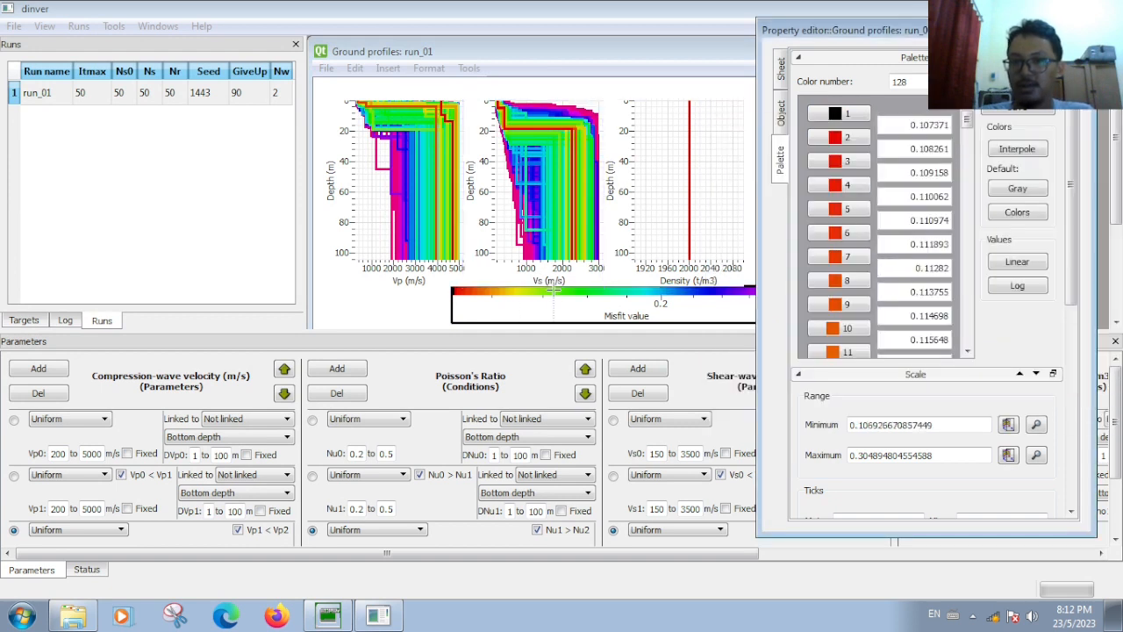
left_click(846, 139)
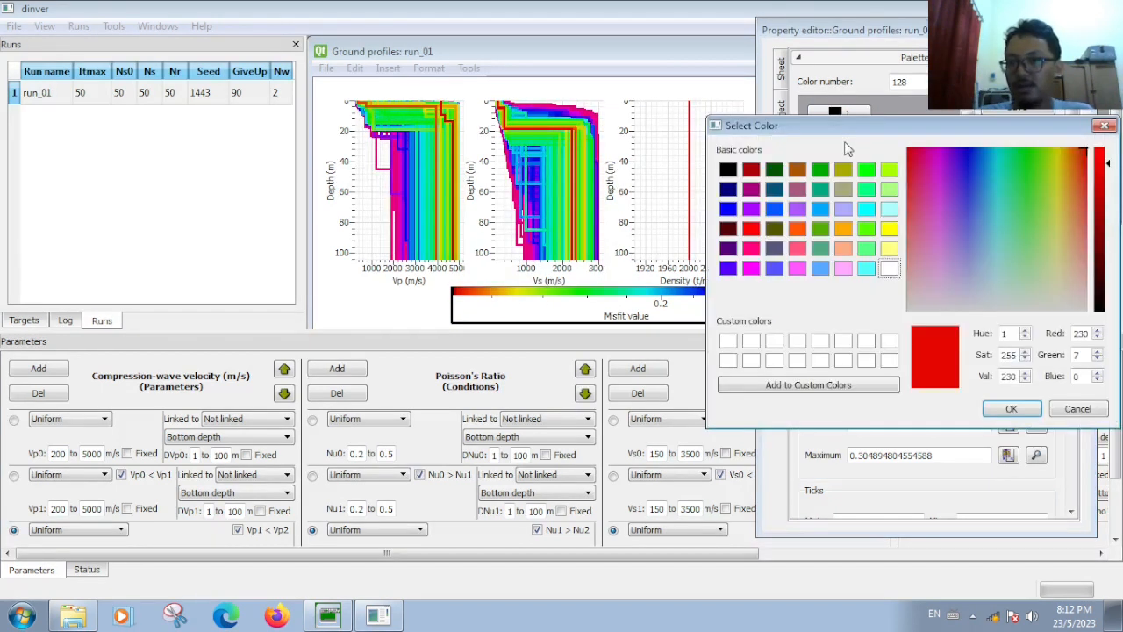
left_click(729, 172)
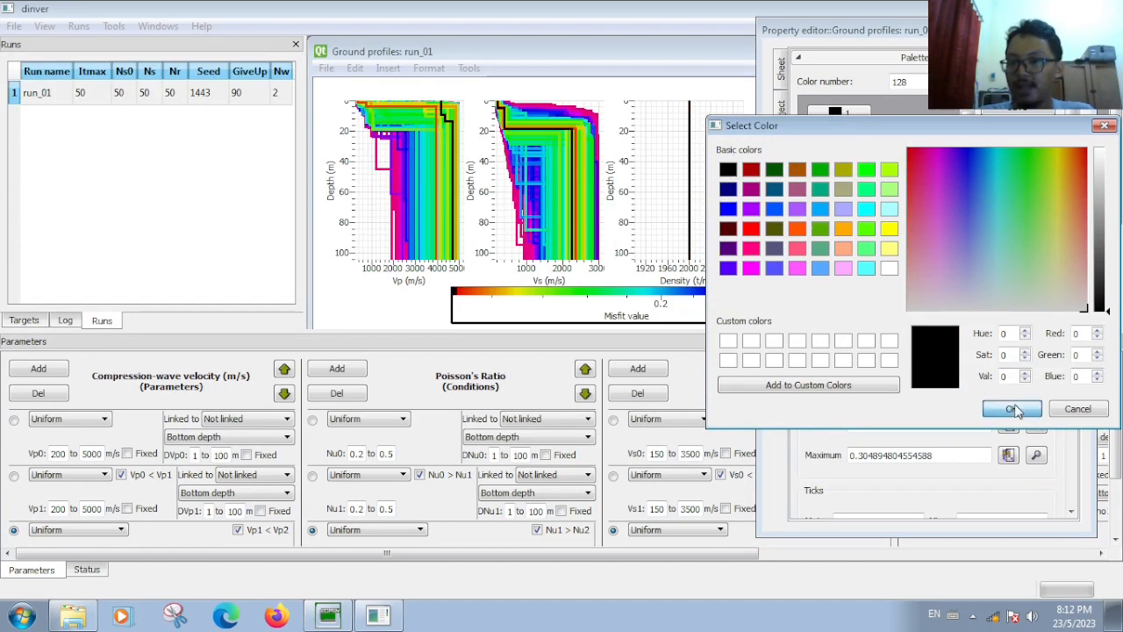
left_click(1011, 409)
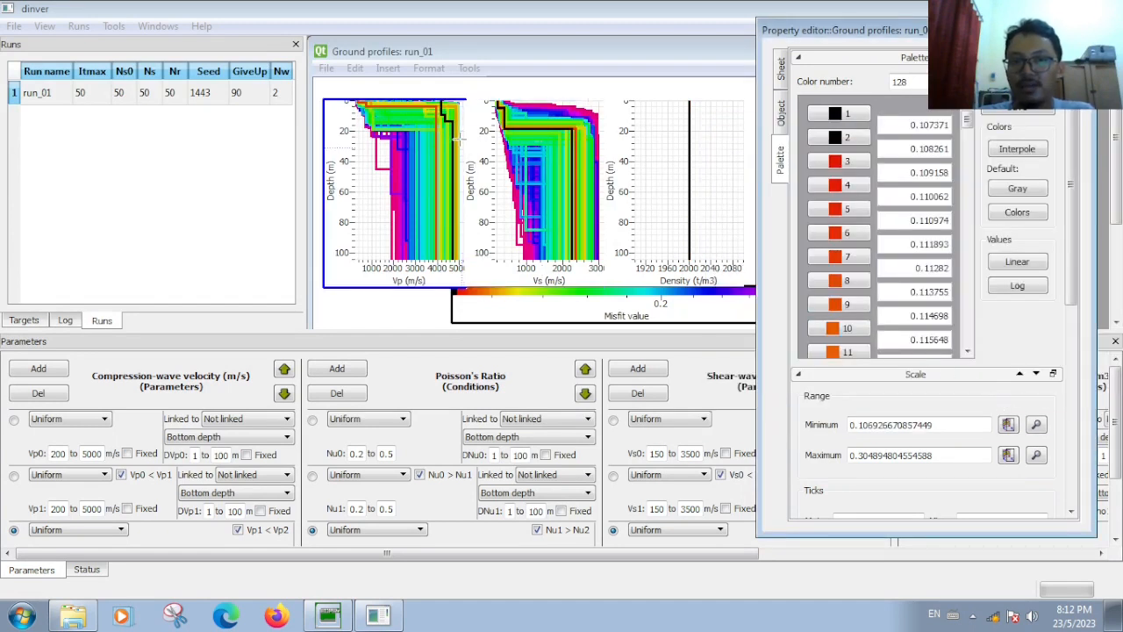
left_click(497, 105)
left_click(443, 108)
left_click(497, 106)
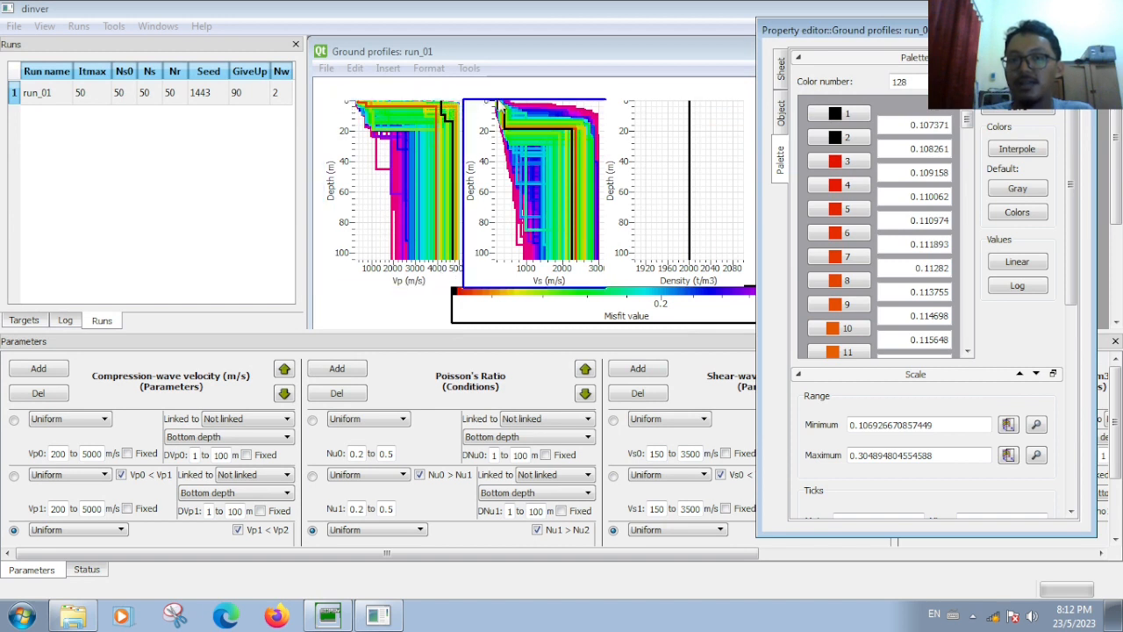
- Examine the best-model layer boundaries in the Vp and Vs ground profiles and close the plot's property editor
left_click(441, 103)
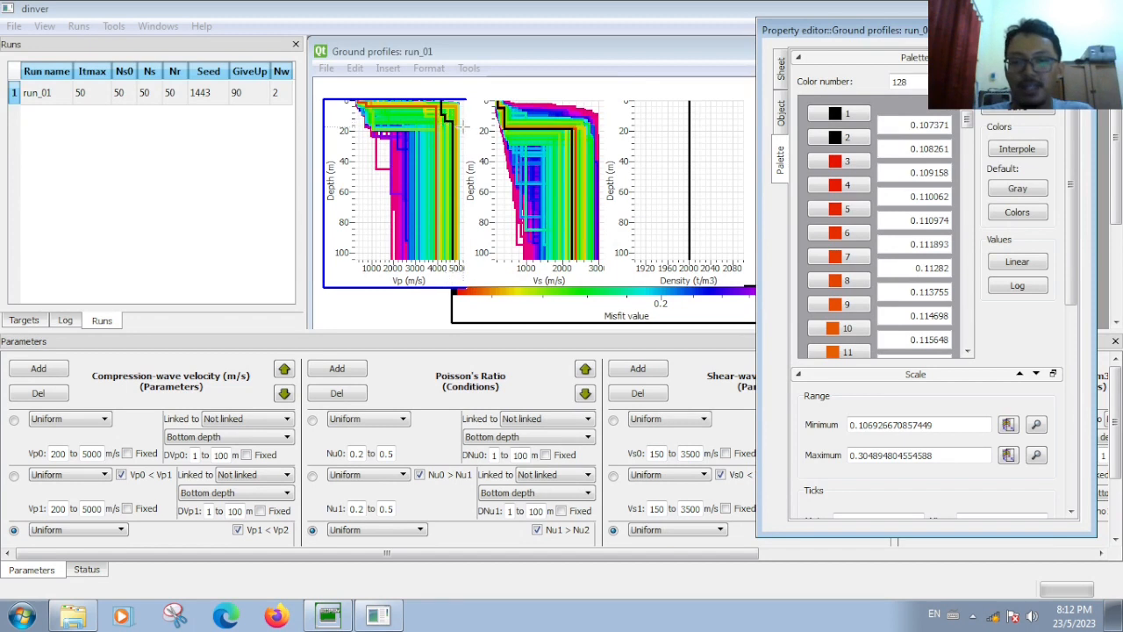
left_click(527, 122)
left_click(455, 125)
left_click(498, 106)
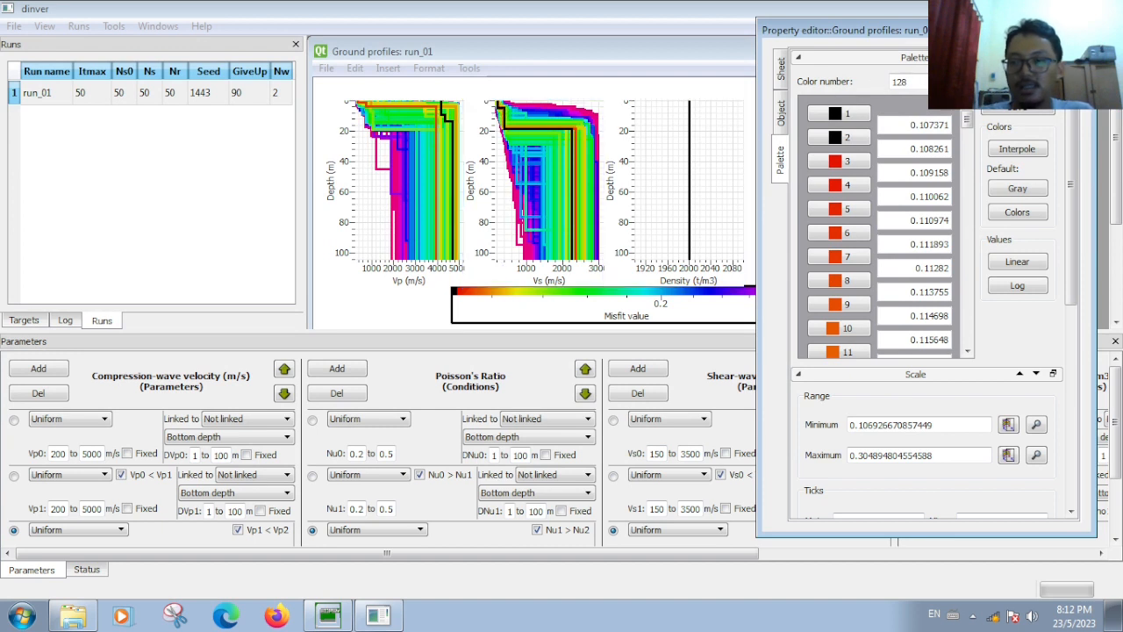
left_click(1077, 30)
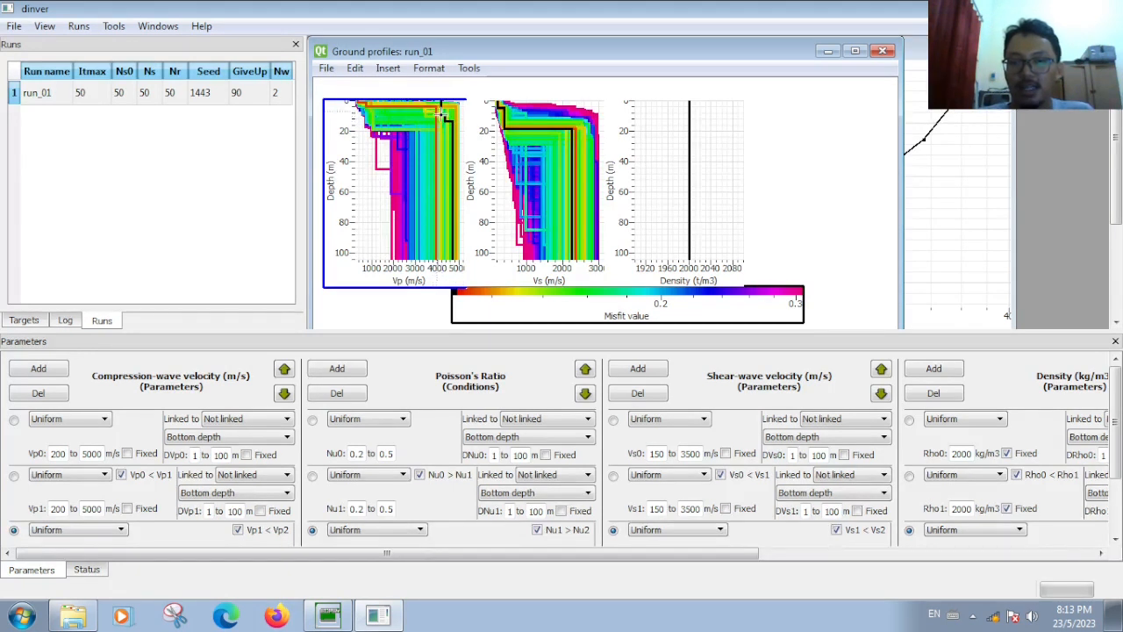
left_click(503, 123)
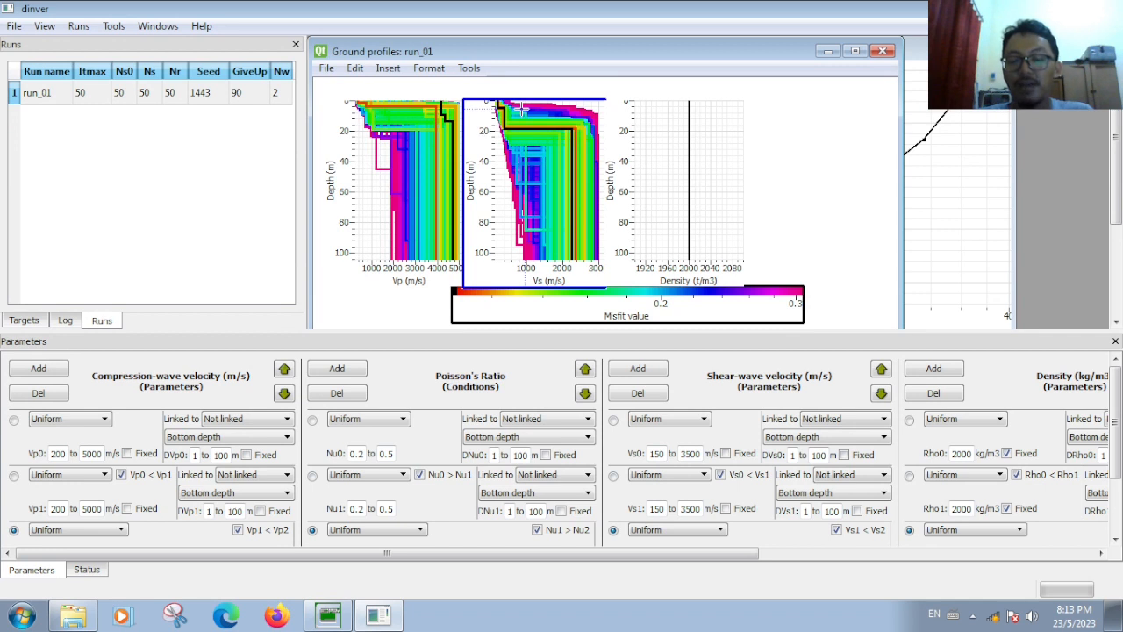
mouse_move(522, 110)
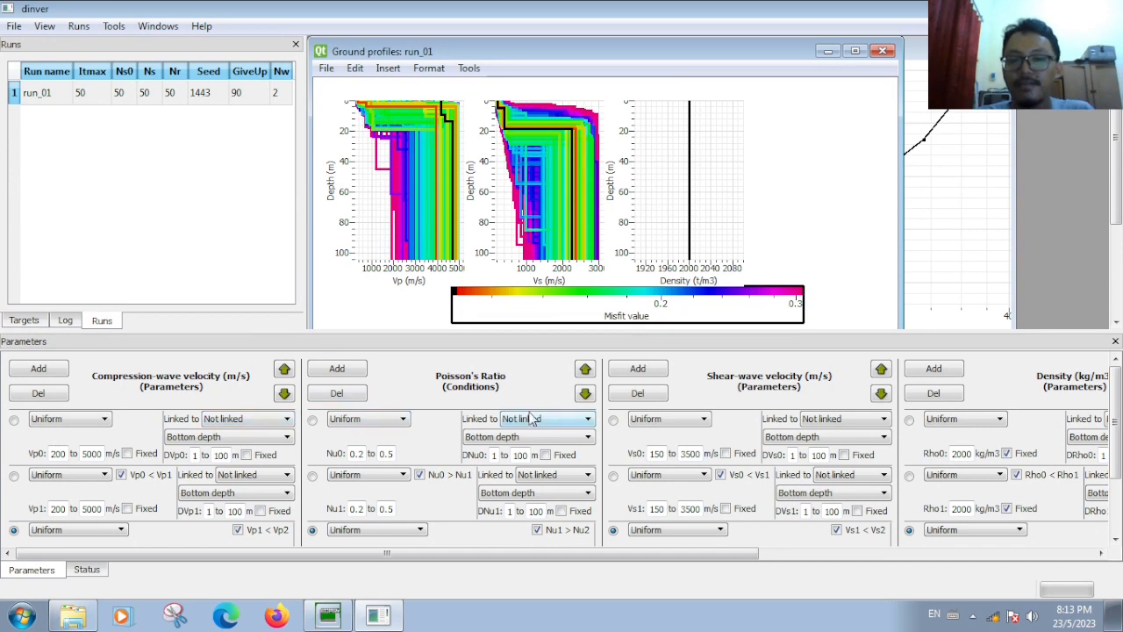
- Link the first layer's compression-wave velocity Vp0 and Poisson's ratio Nu0 to Vs0
left_click(227, 420)
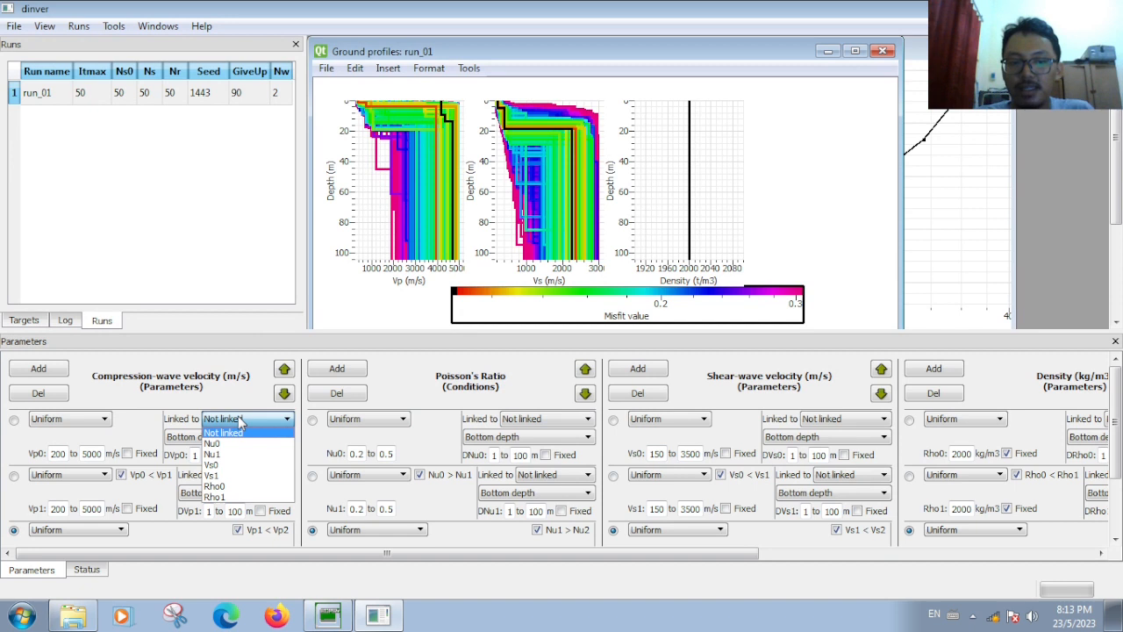
left_click(234, 467)
left_click(537, 420)
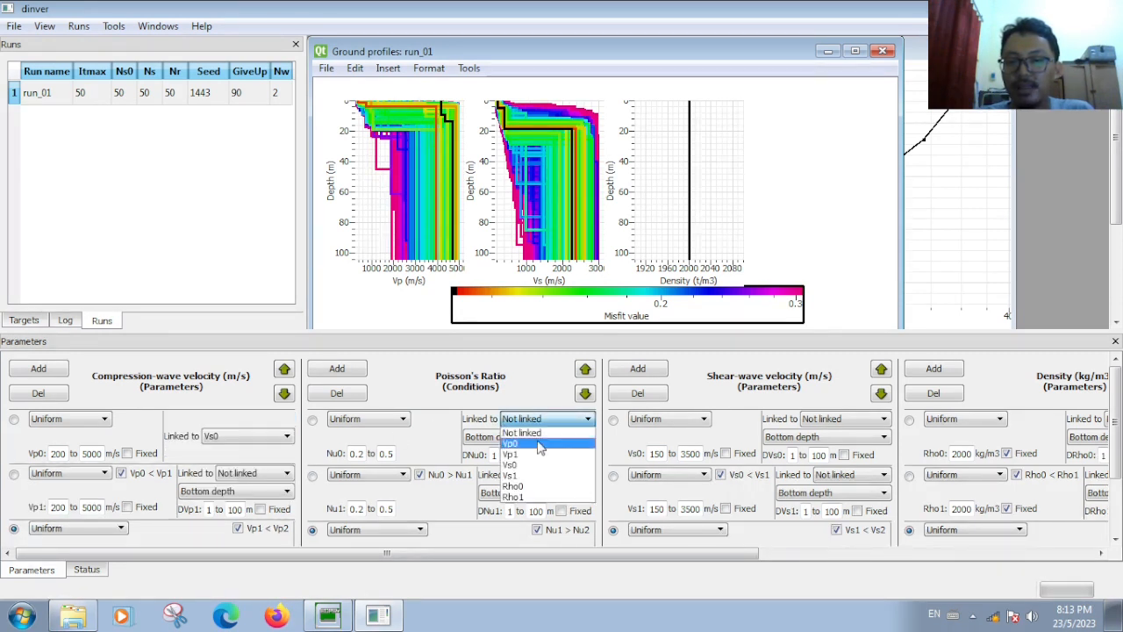
left_click(539, 465)
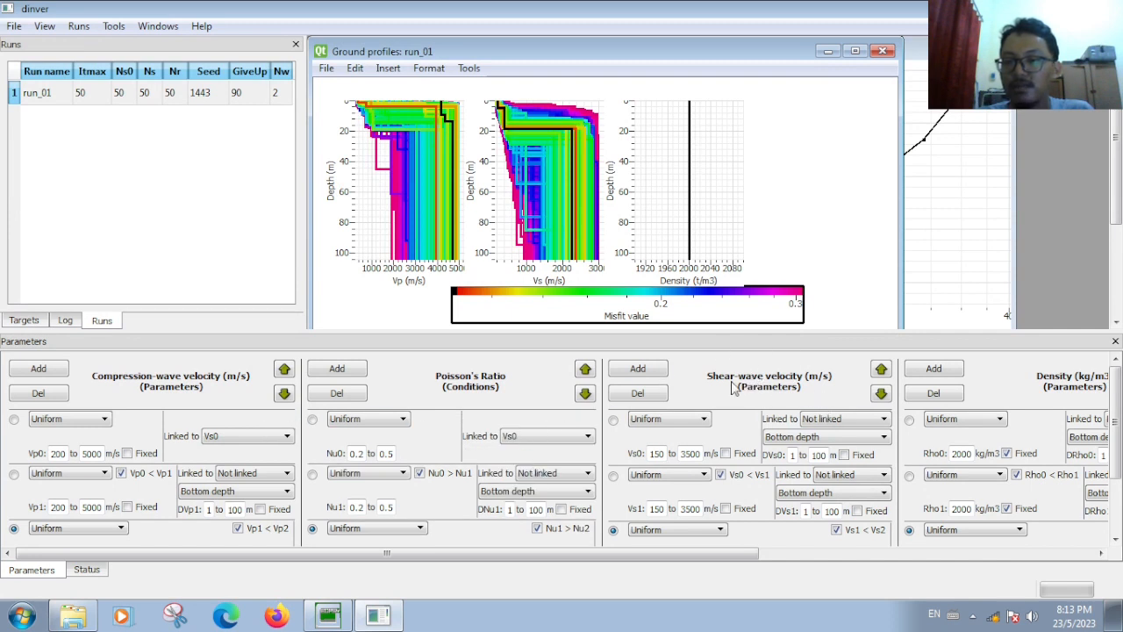
- Link the first layer's density Rho0 to Vp0
left_click(1094, 443)
left_click(1088, 439)
left_click(1107, 421)
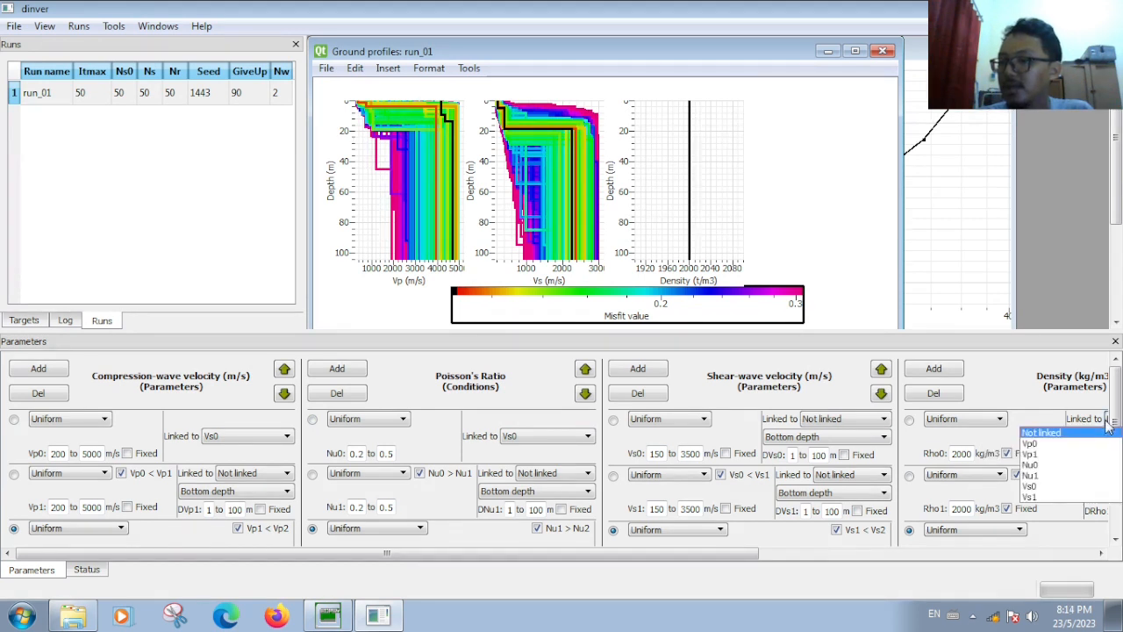
left_click(1078, 444)
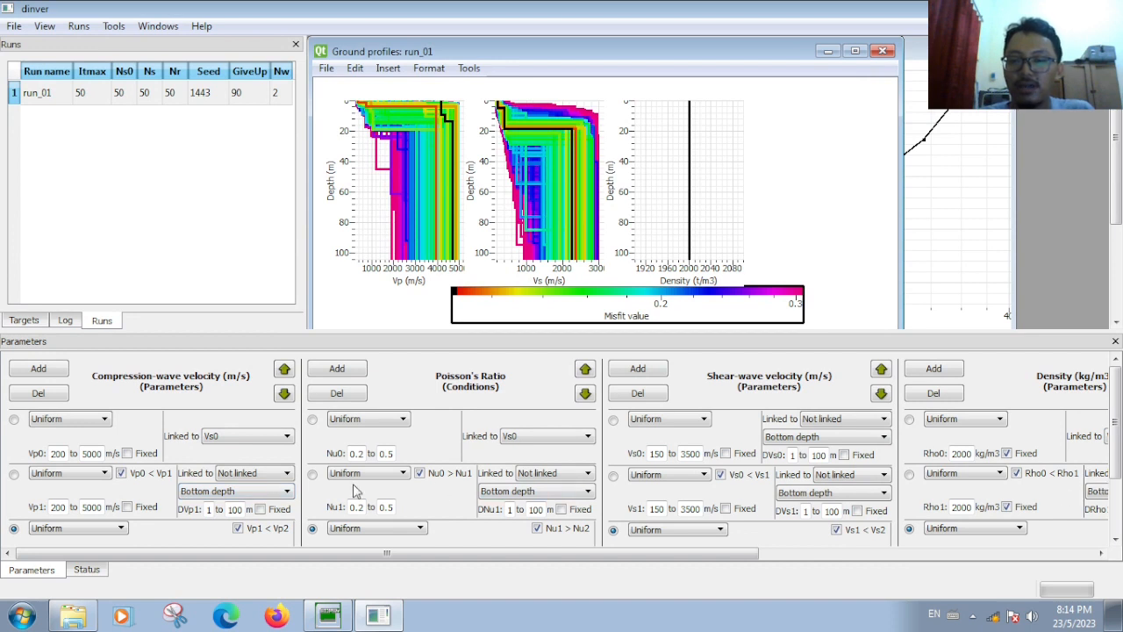
- Link the second layer's compression-wave velocity Vp1 and Poisson's ratio Nu1 to Vs1, leaving Vs1 not linked
left_click(259, 474)
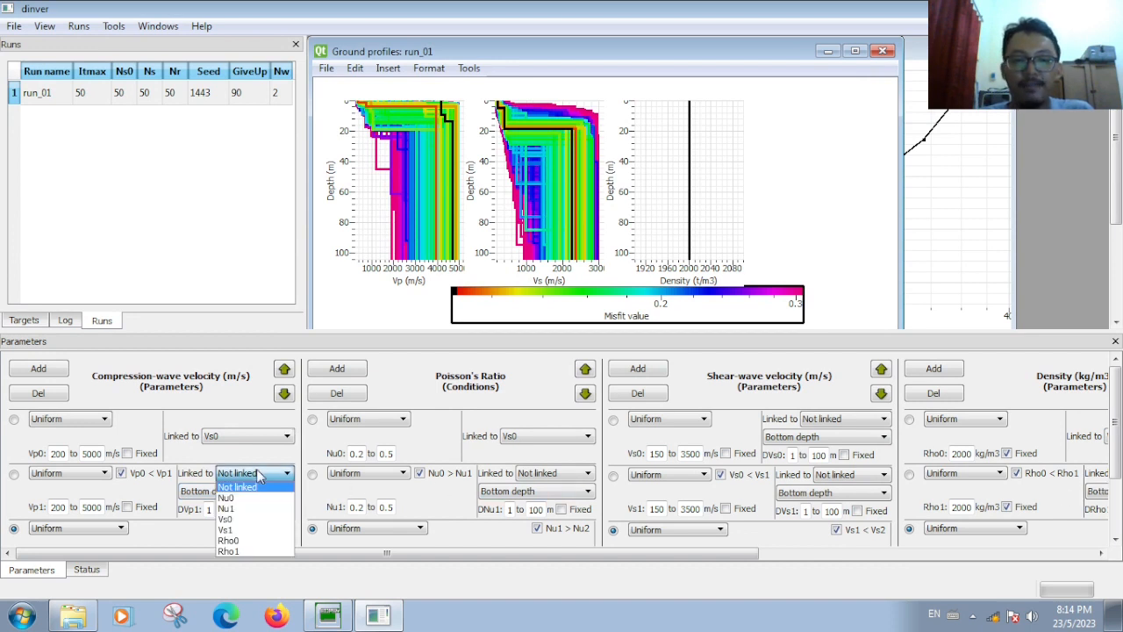
left_click(251, 530)
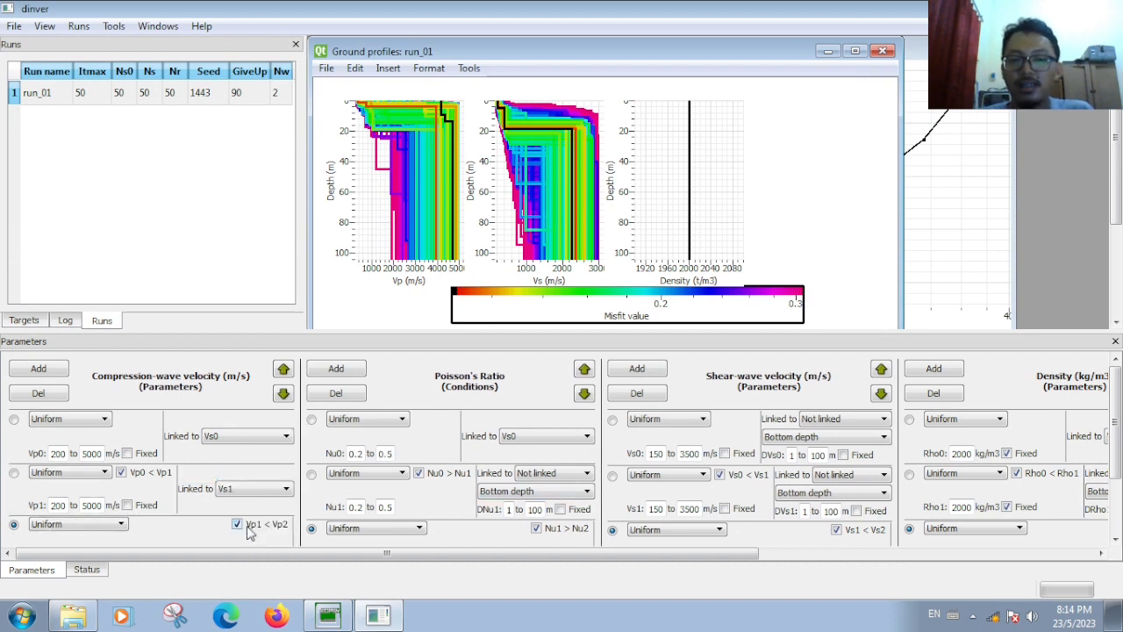
left_click(545, 475)
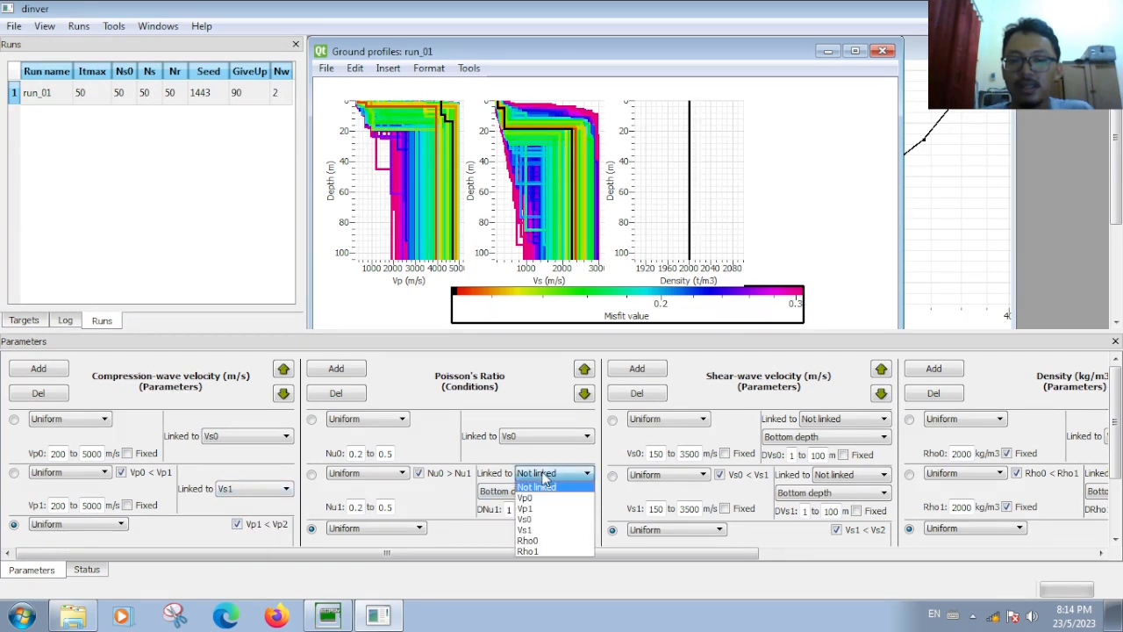
left_click(551, 529)
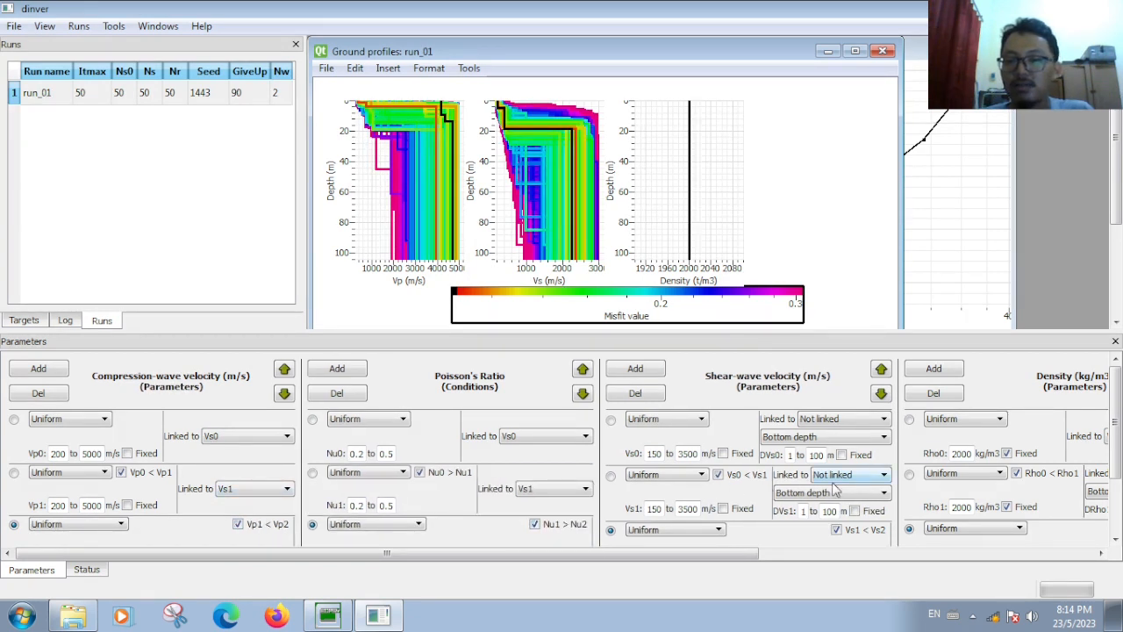
left_click(870, 483)
left_click(870, 483)
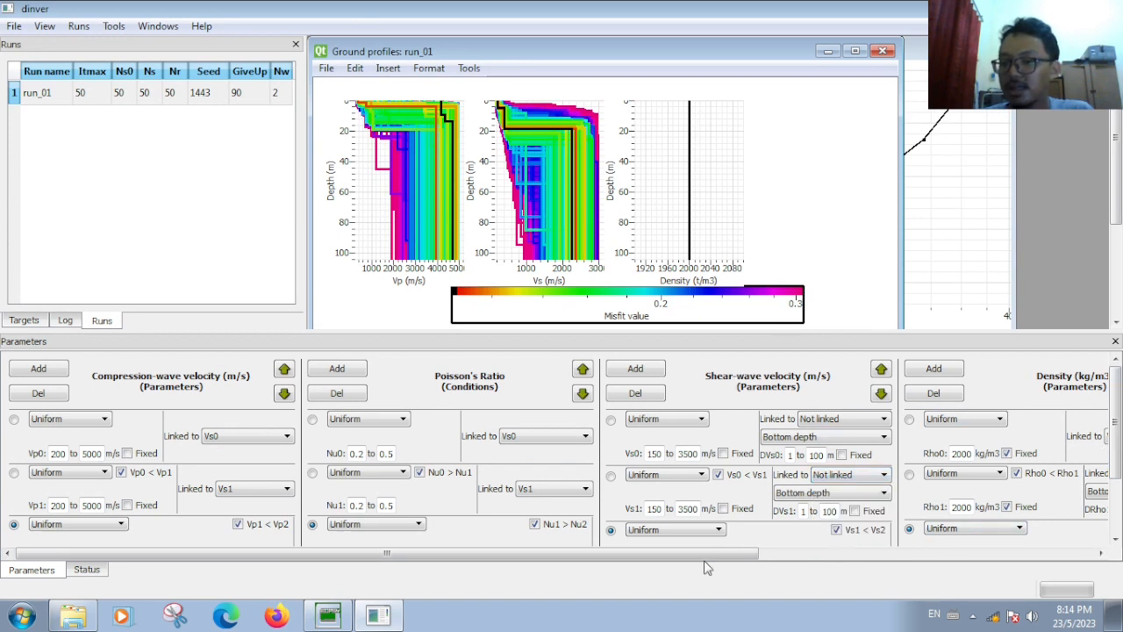
- Link the second layer's density Rho1 to Vs1 and review the parameters of the bottom layer
scroll(714, 559, "right", 3)
left_click(934, 473)
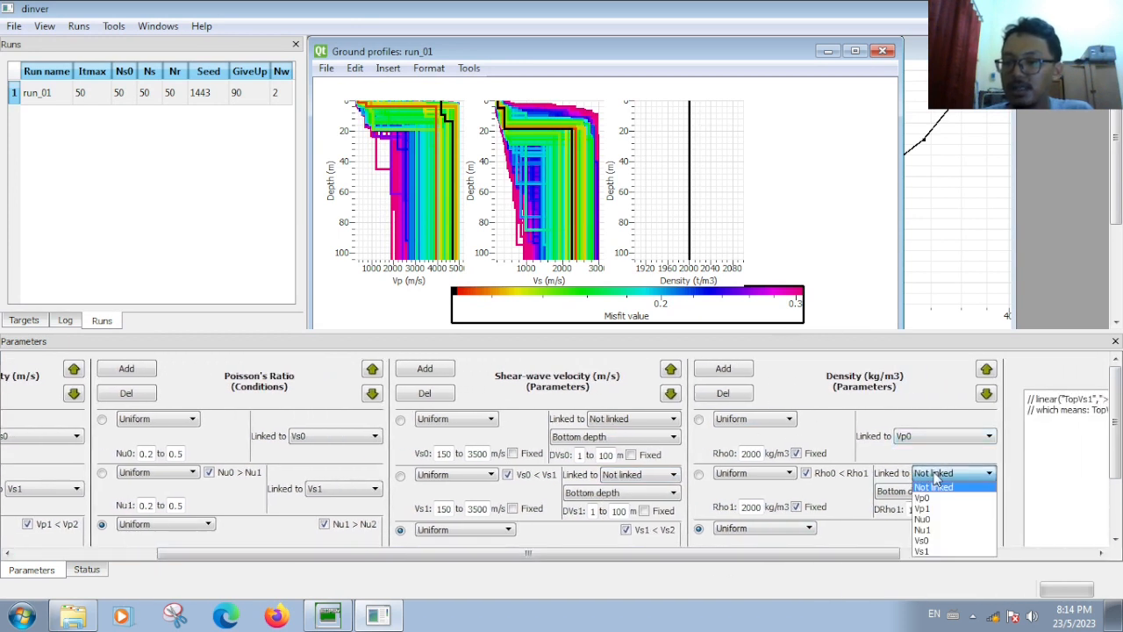
left_click(925, 550)
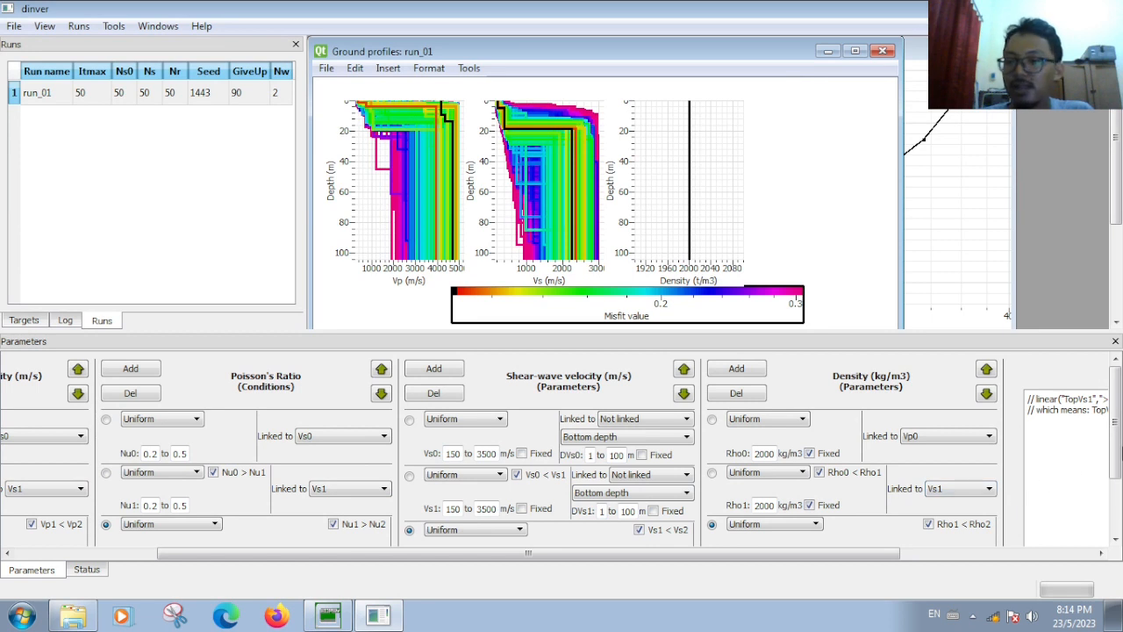
scroll(1116, 447, "down", 2)
left_click_drag(702, 554, 399, 554)
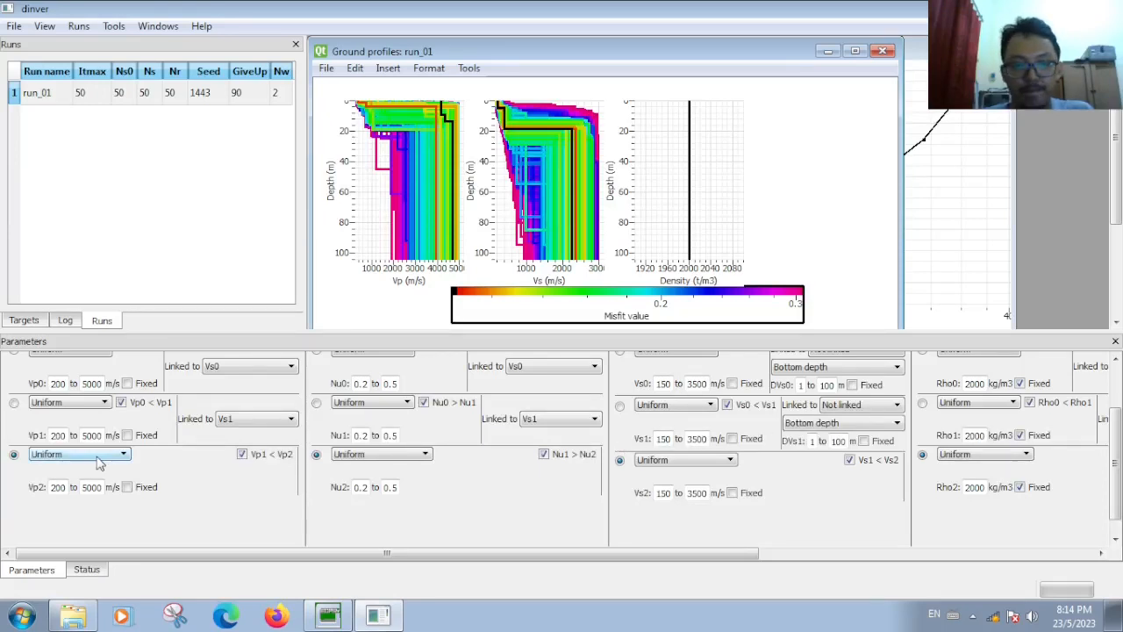
- Add and start a second inversion run, and check its minimum misfit against the first run
left_click(78, 27)
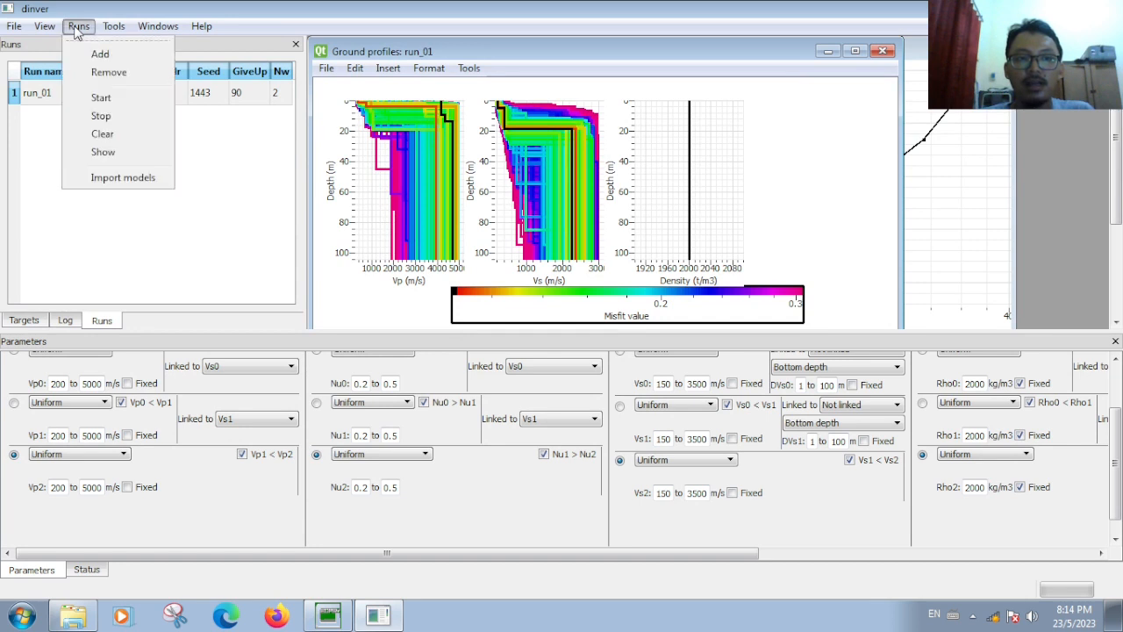
left_click(114, 55)
left_click(27, 124)
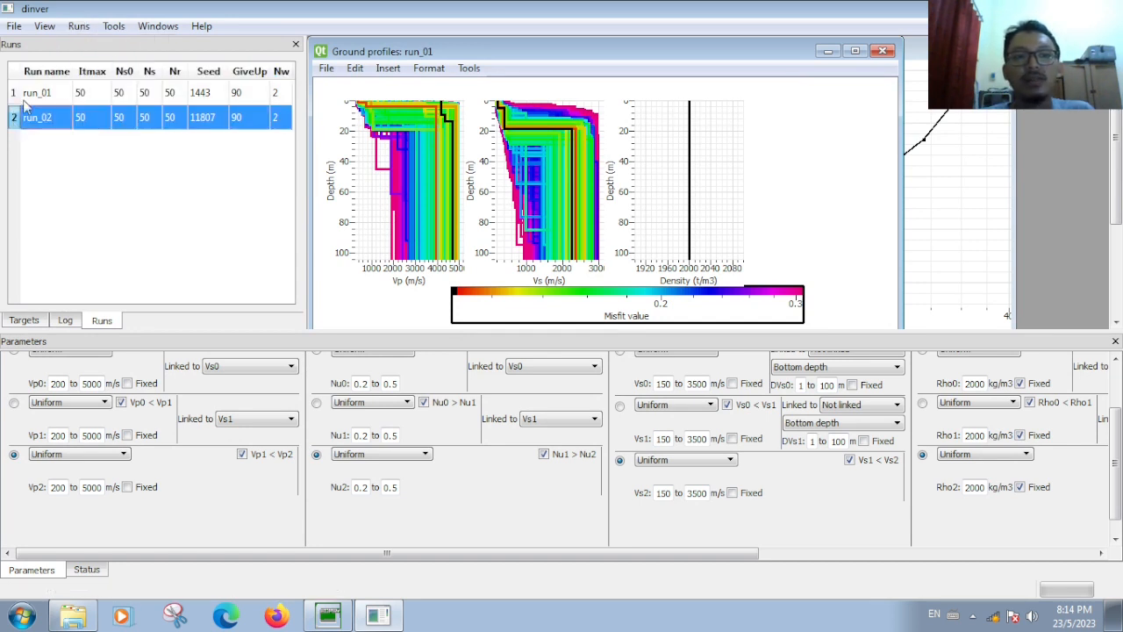
left_click(78, 26)
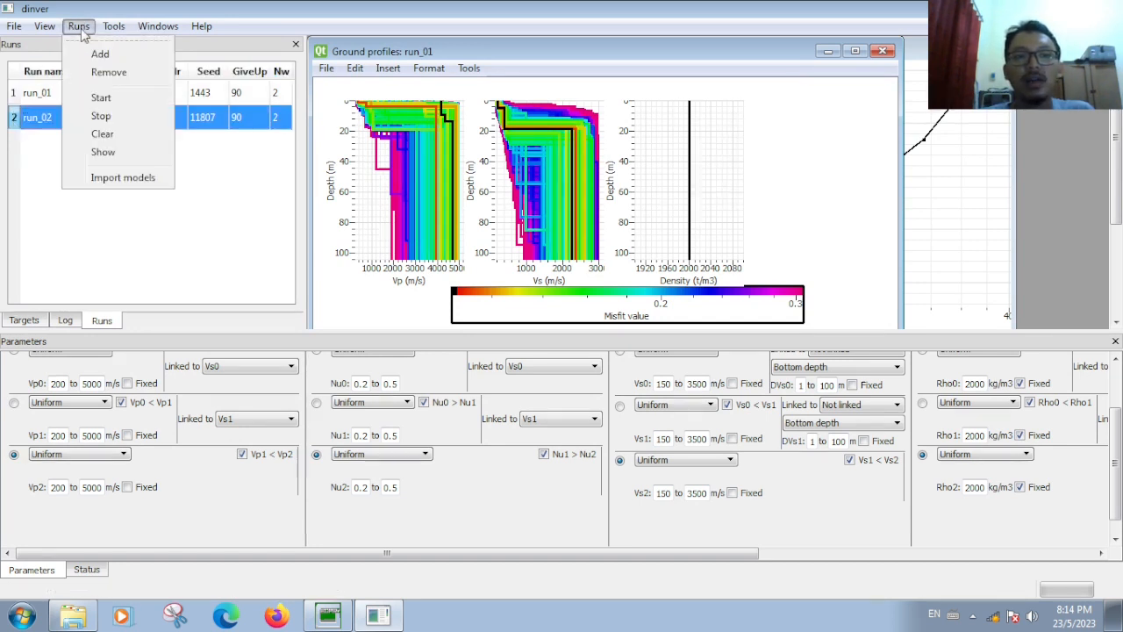
left_click(102, 99)
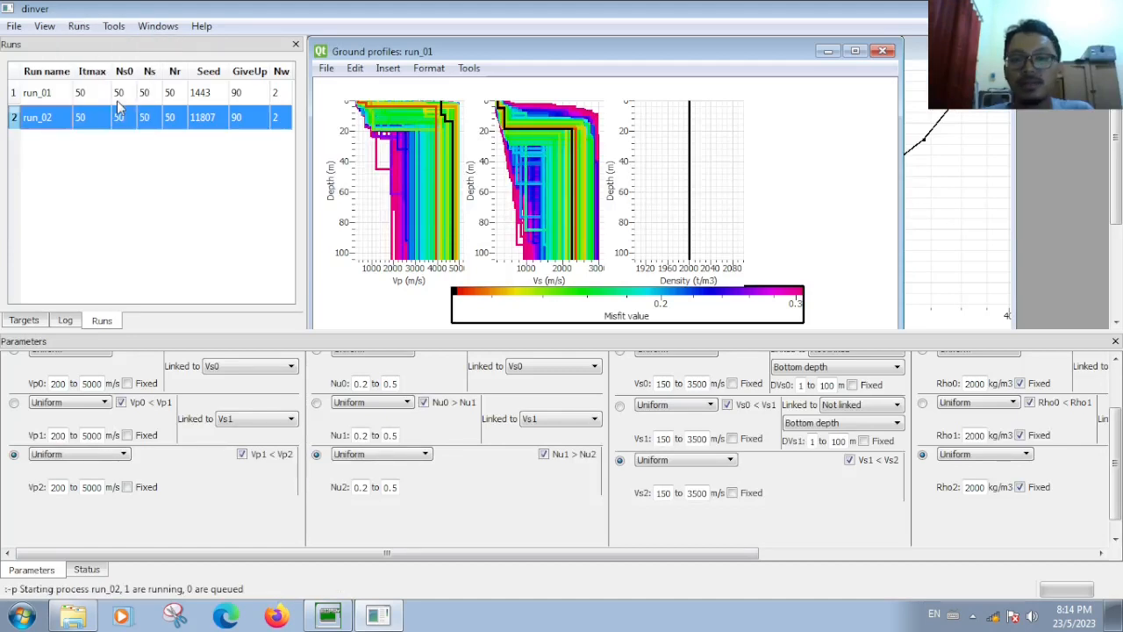
left_click(86, 570)
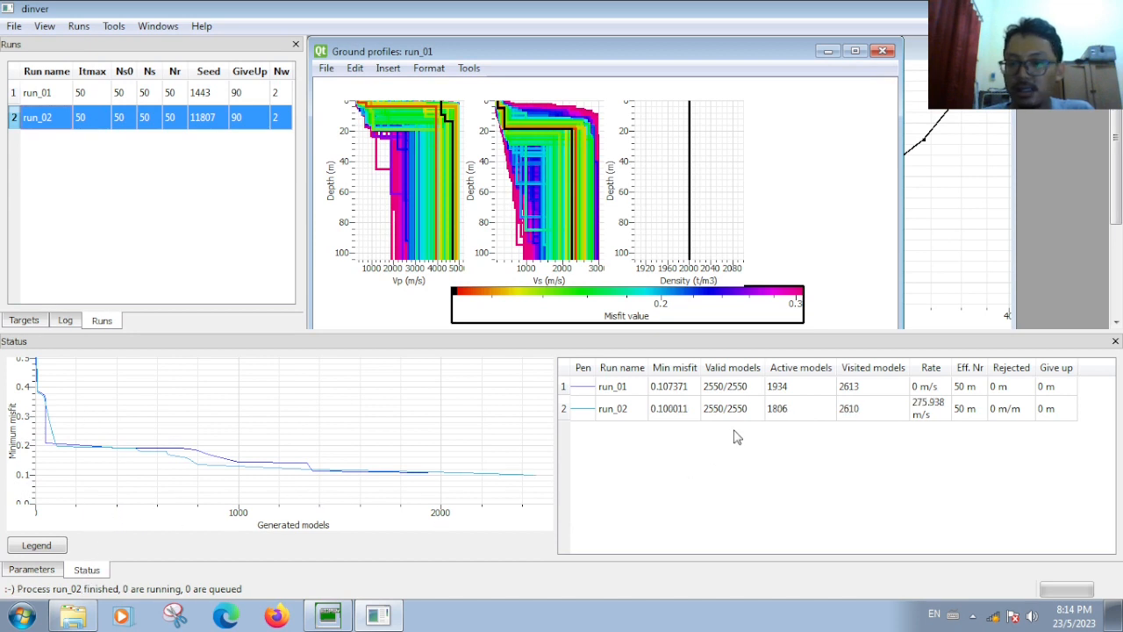
left_click(666, 413)
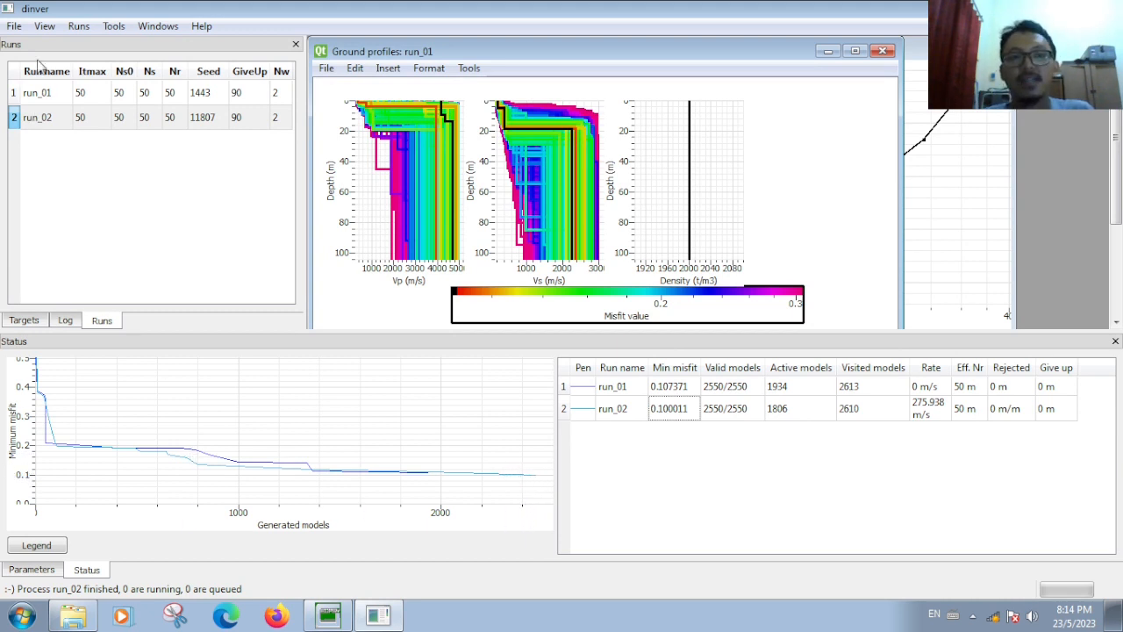
- Plot the second run's Rayleigh phase dispersion curves with a maximum misfit of 0.5 and 1 mode
left_click(46, 26)
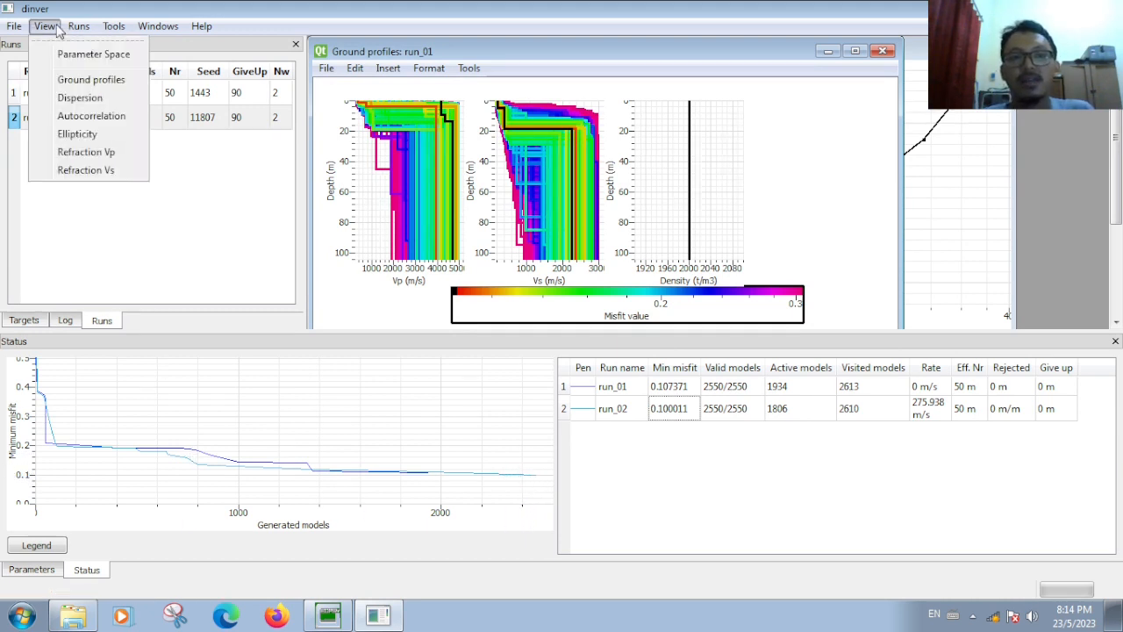
left_click(80, 98)
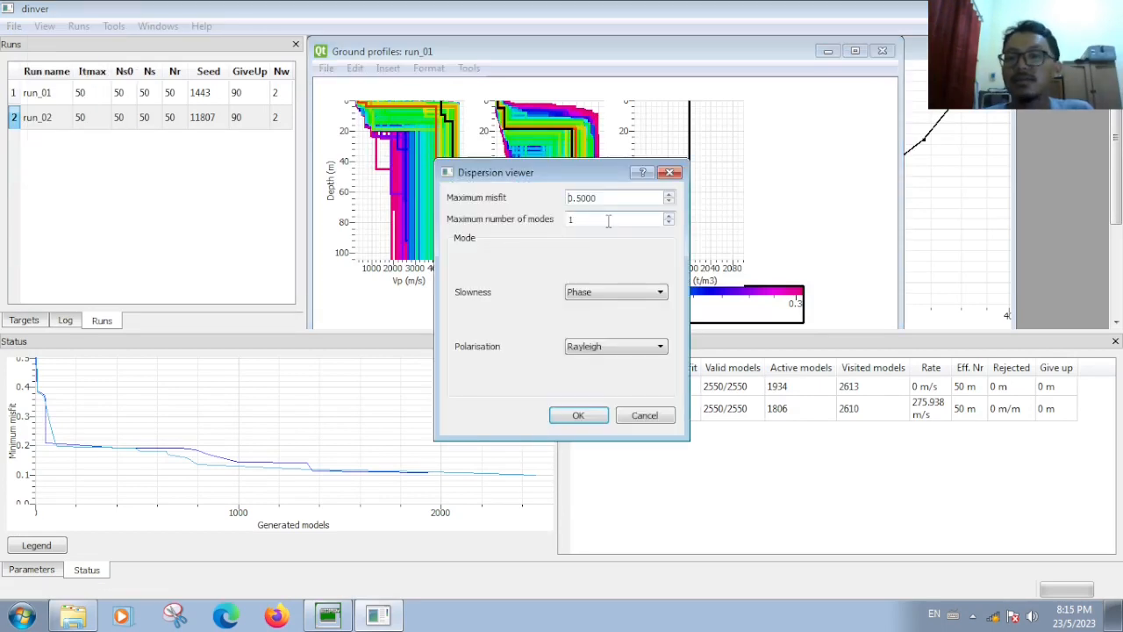
left_click(578, 416)
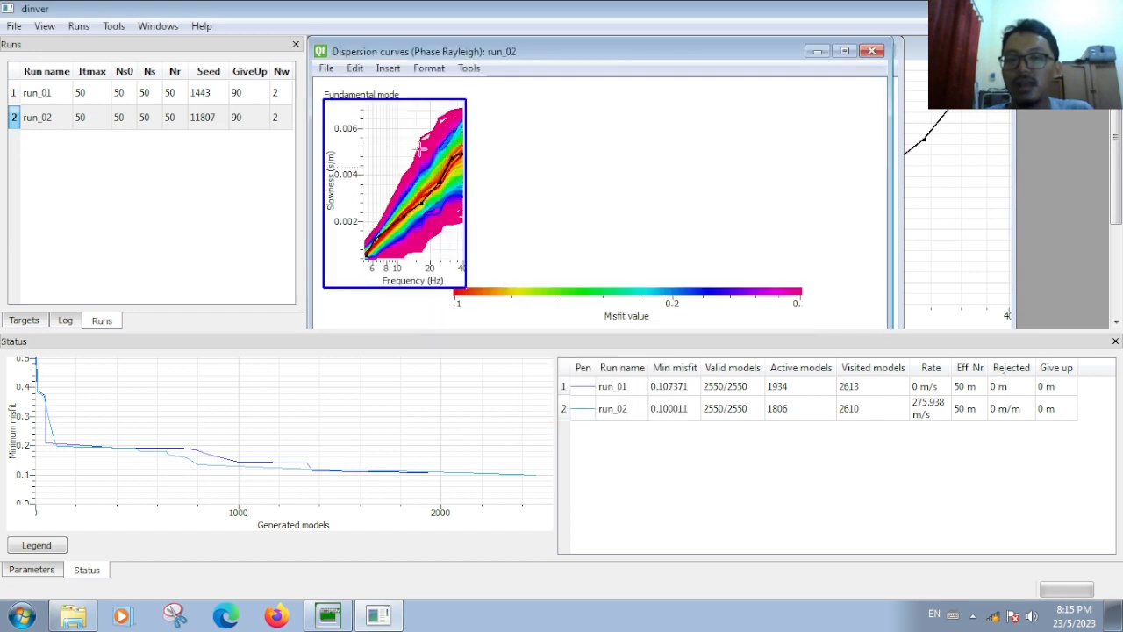
- Set the width of the fundamental mode dispersion plot to 15 cm
double_click(412, 139)
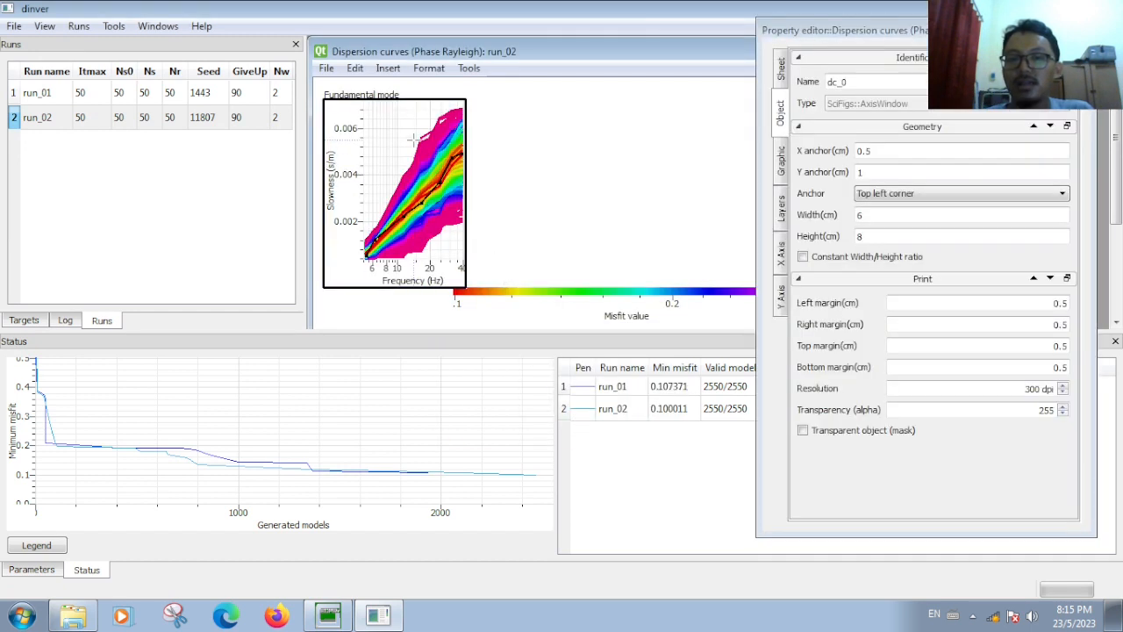
double_click(872, 214)
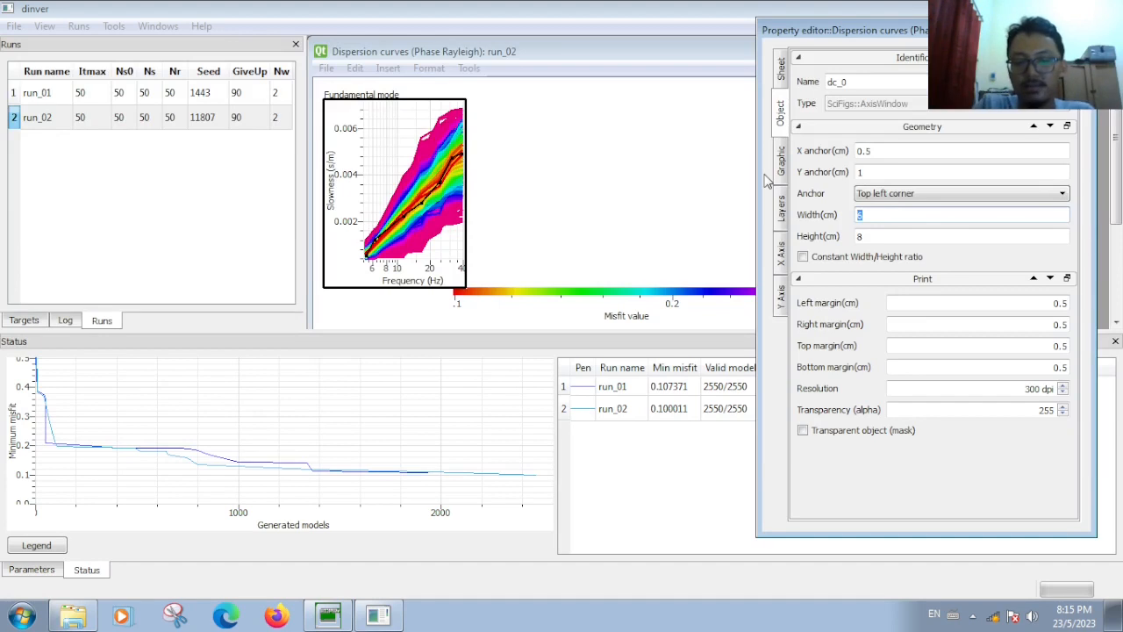
type("15")
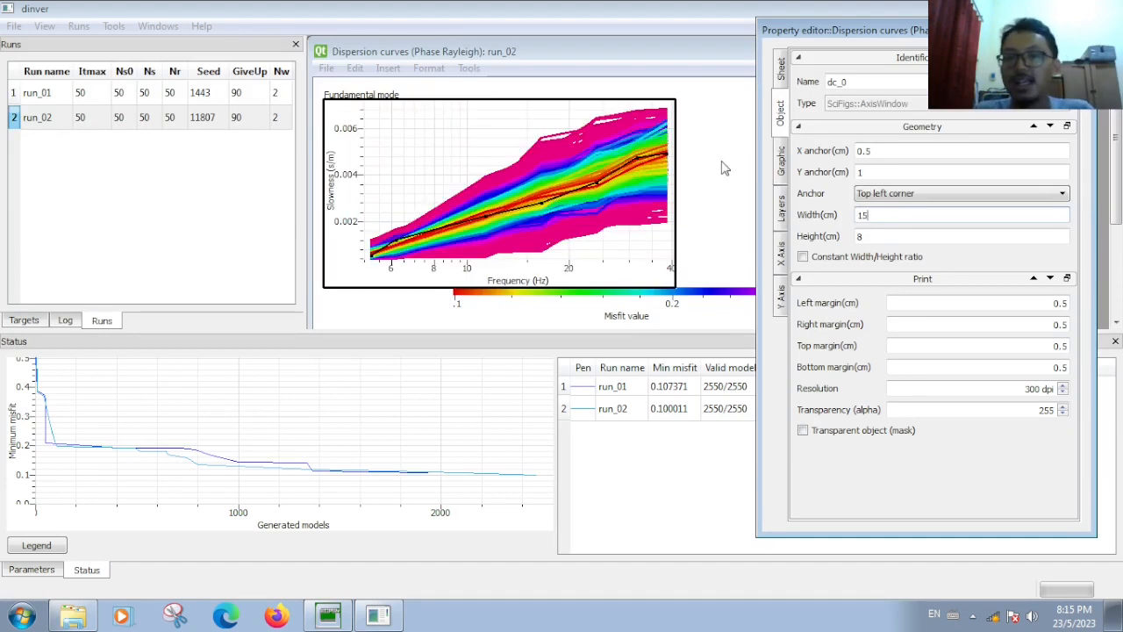
left_click(1076, 30)
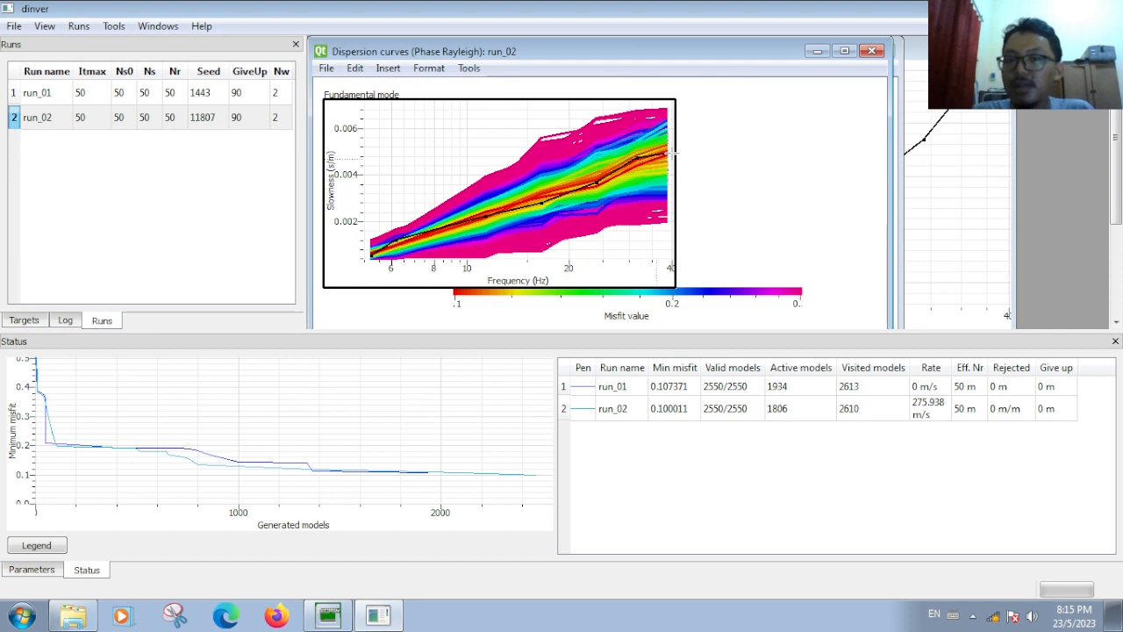
- Set the first palette colour of the dispersion plot's misfit scale to black
left_click(489, 295)
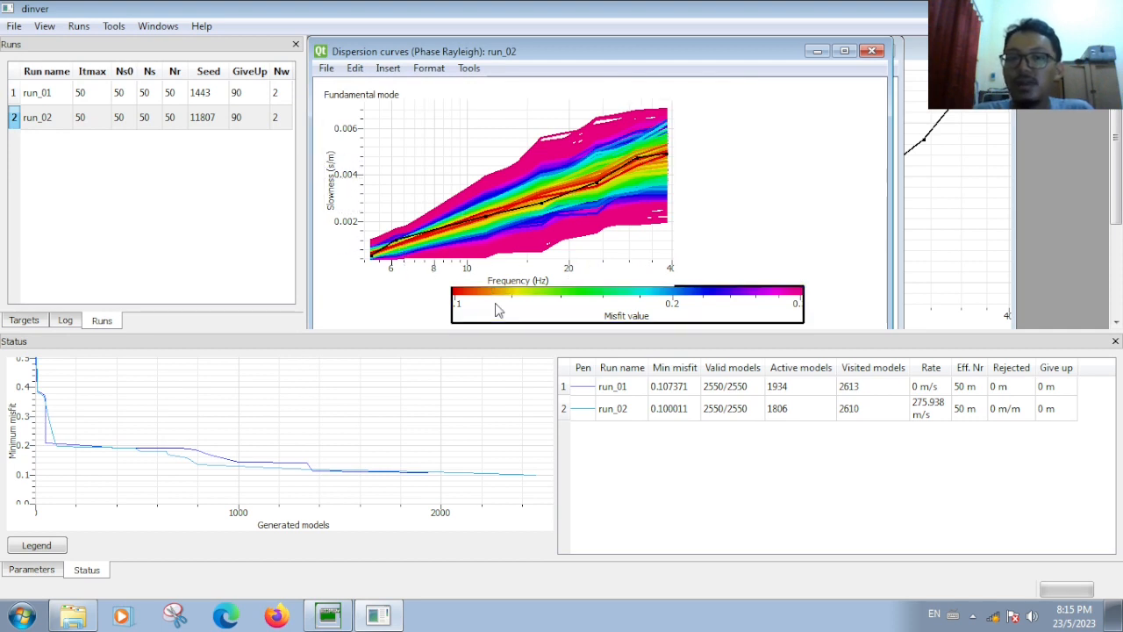
double_click(492, 304)
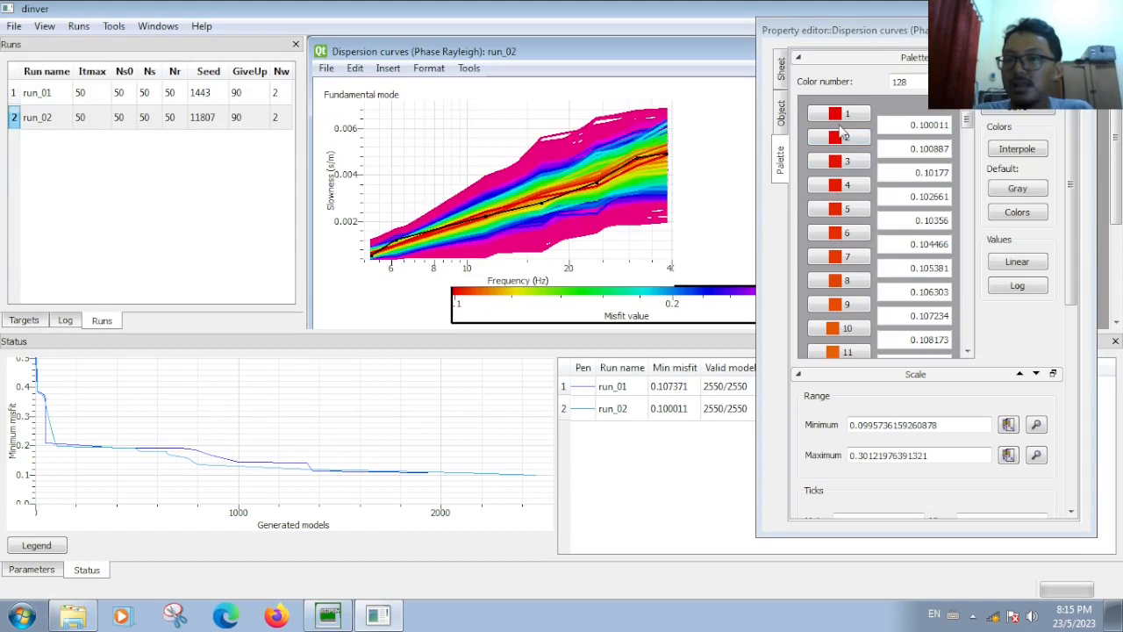
left_click(840, 122)
left_click(733, 176)
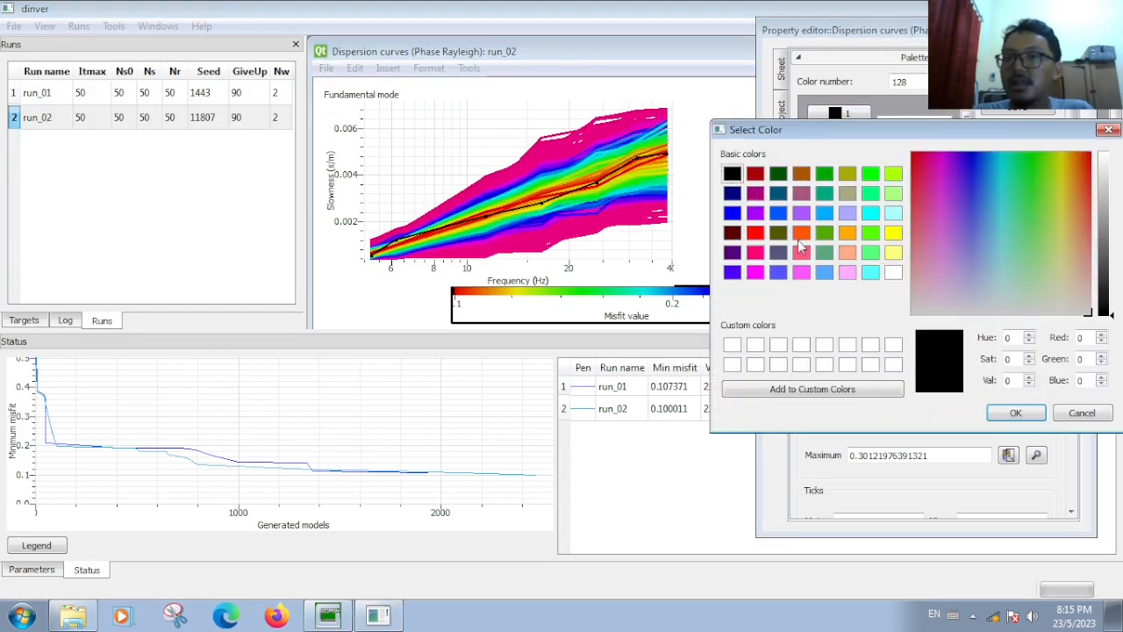
left_click(1009, 413)
- Try black and blue for the dispersion plot's second palette colour, and settle on dark red
left_click(844, 141)
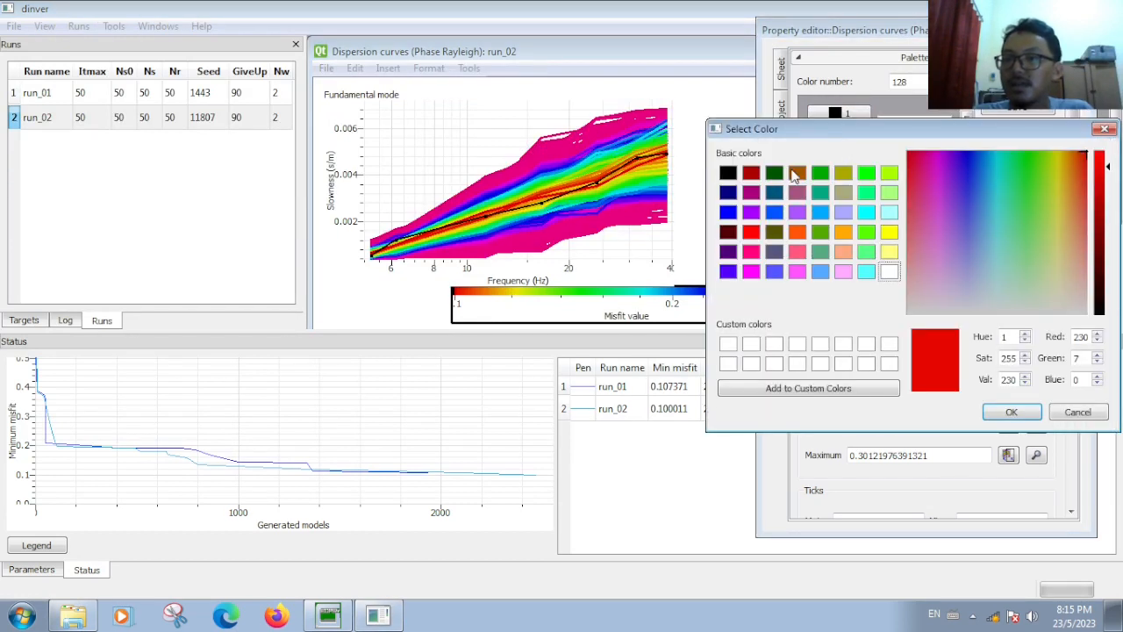
left_click(726, 175)
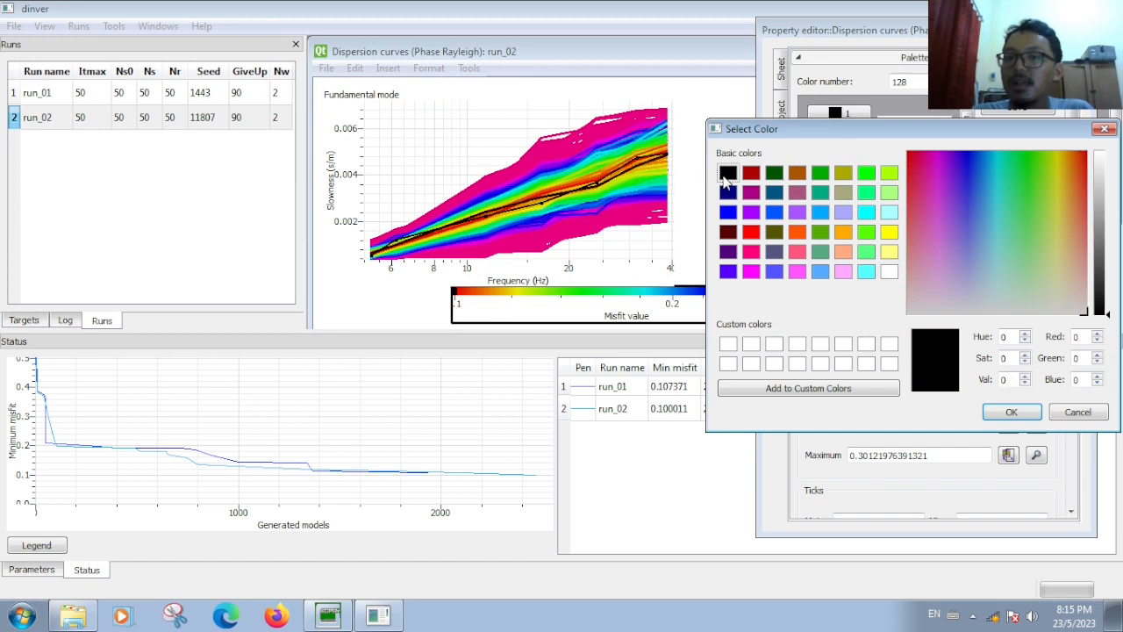
left_click(752, 174)
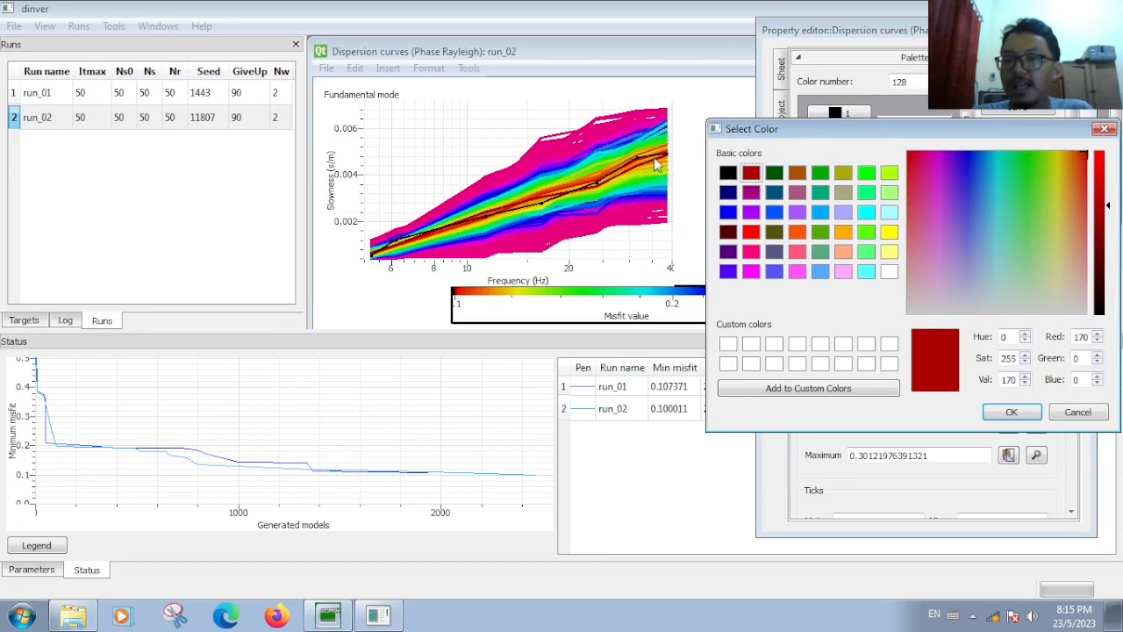
left_click(727, 172)
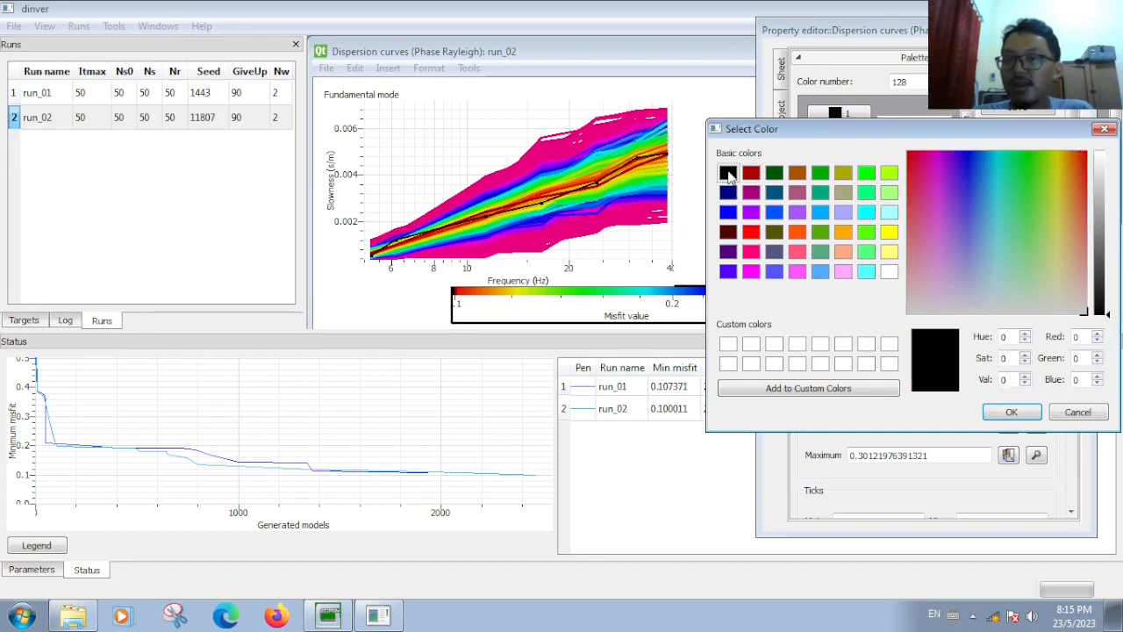
left_click(728, 212)
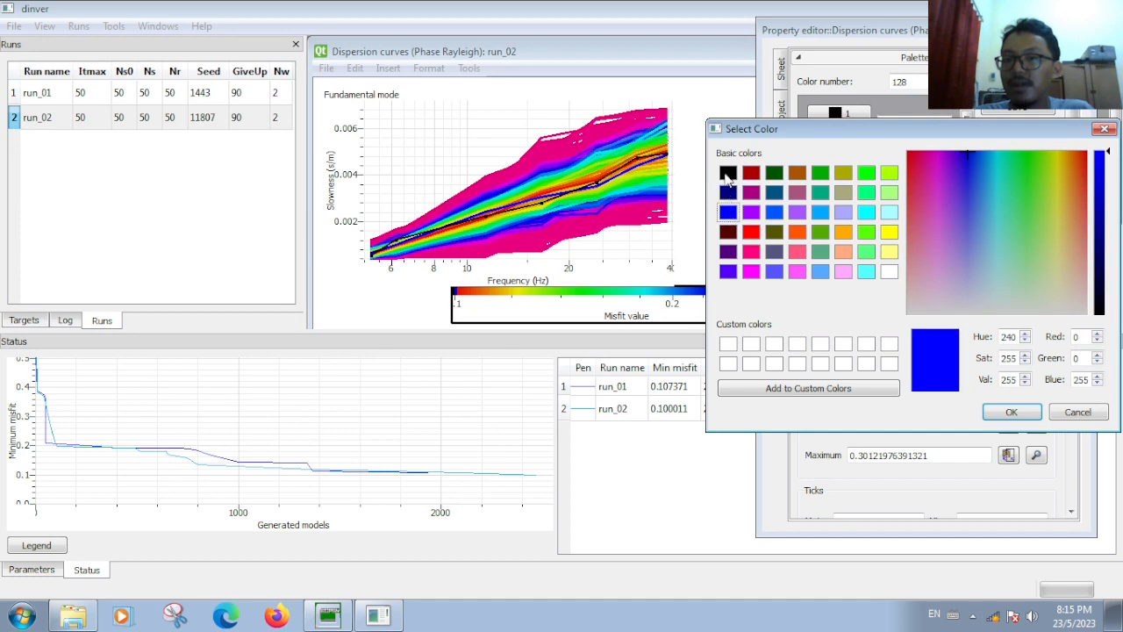
left_click(728, 174)
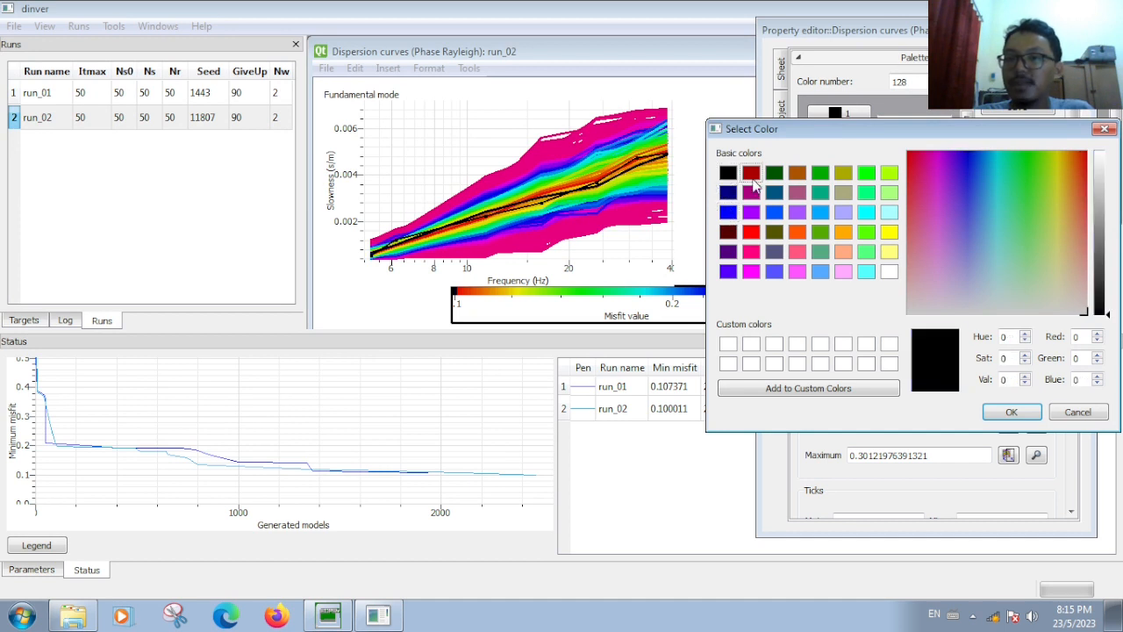
left_click(751, 172)
left_click(1010, 412)
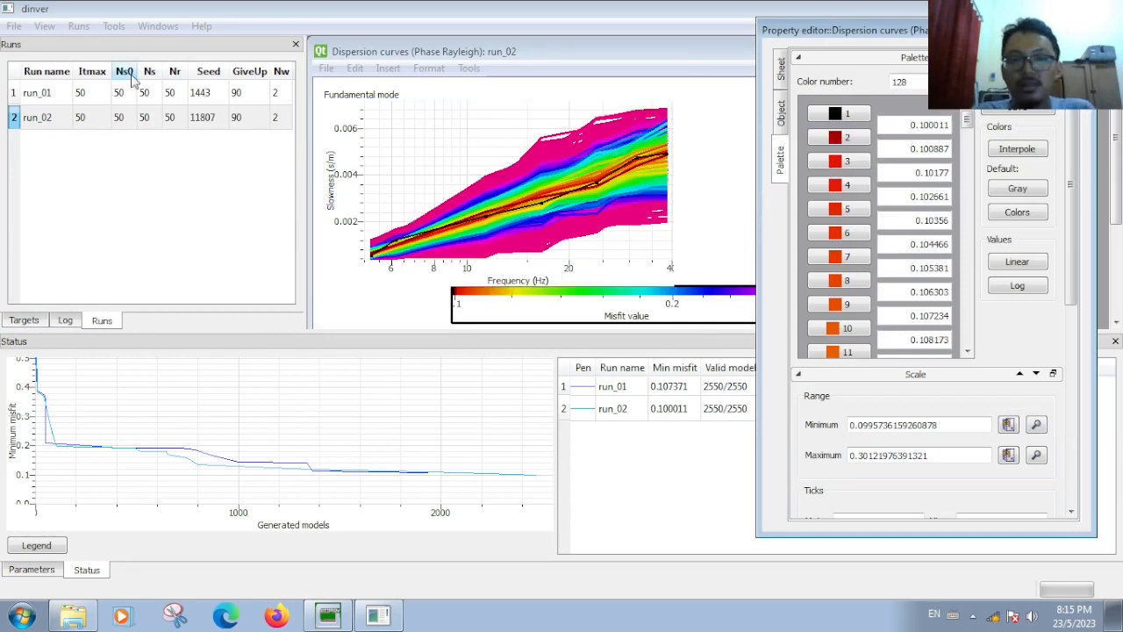
- Plot the second run's ground profiles with a maximum misfit of 0.5 and a maximum of 3 profiles
left_click(79, 26)
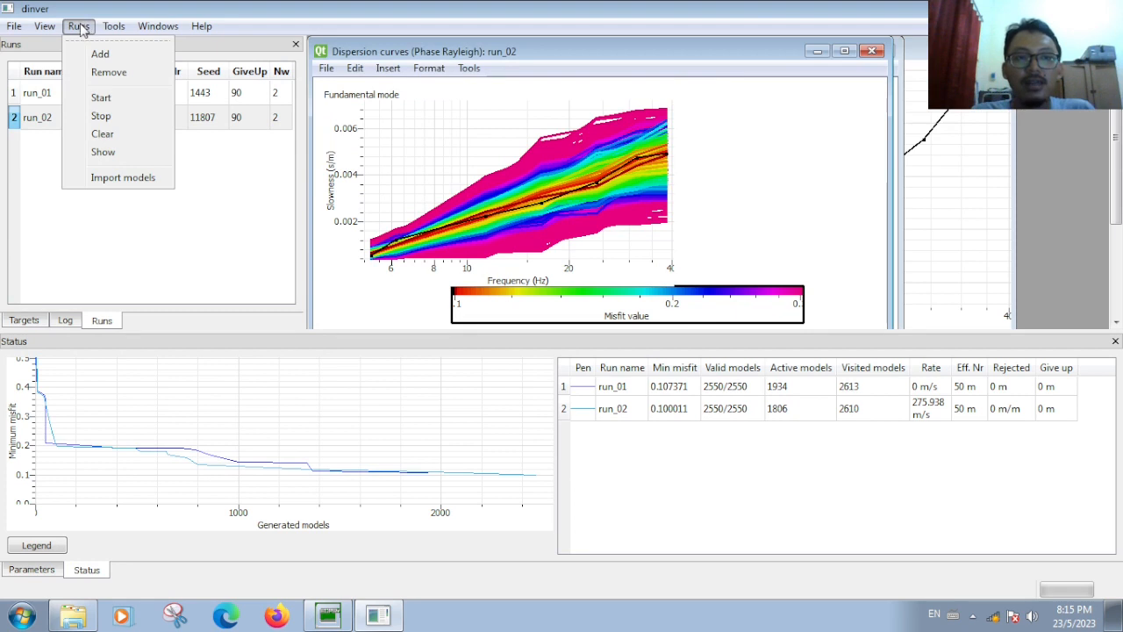
mouse_move(52, 28)
left_click(79, 80)
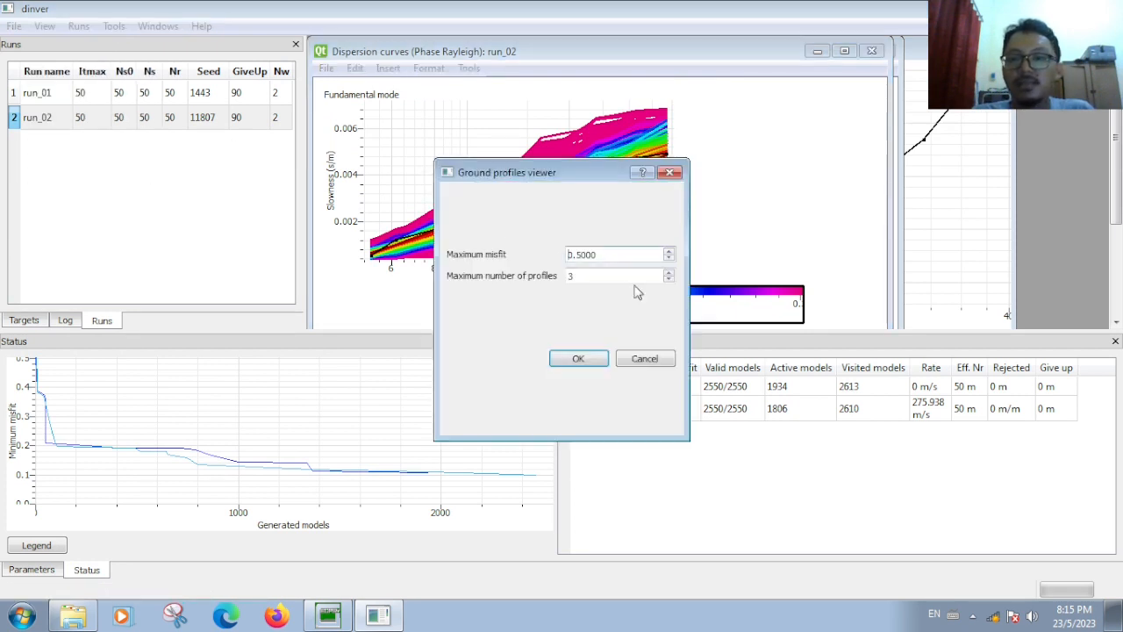
left_click(583, 361)
left_click(430, 162)
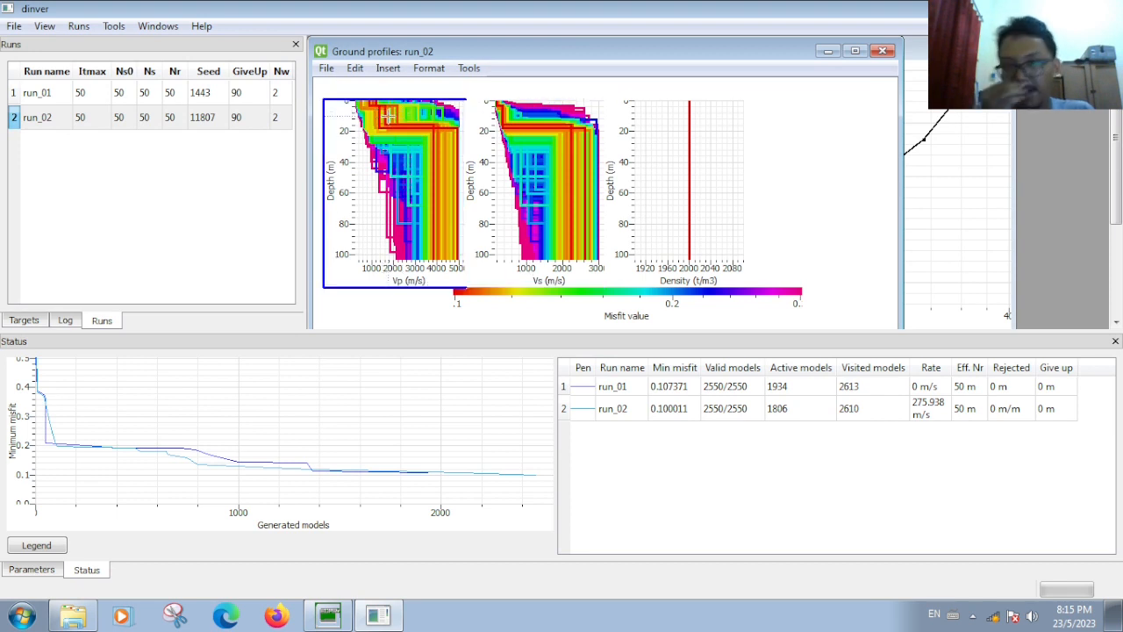
- Set the first two palette colours of the ground profiles' misfit scale to black
mouse_move(387, 115)
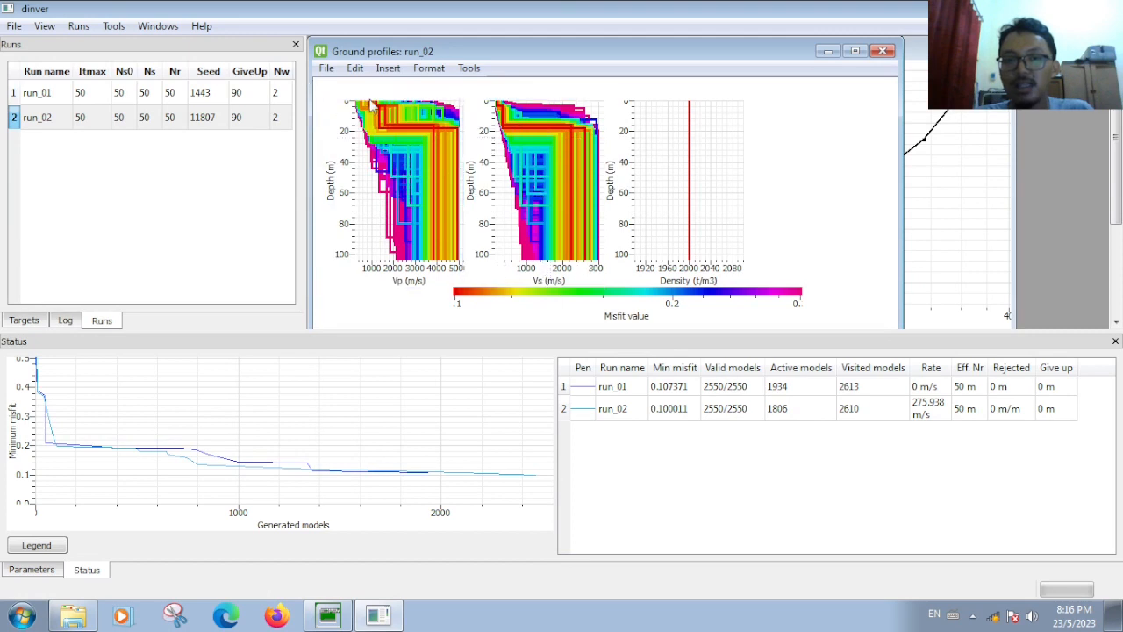
double_click(481, 303)
left_click(843, 119)
left_click(724, 171)
left_click(1000, 411)
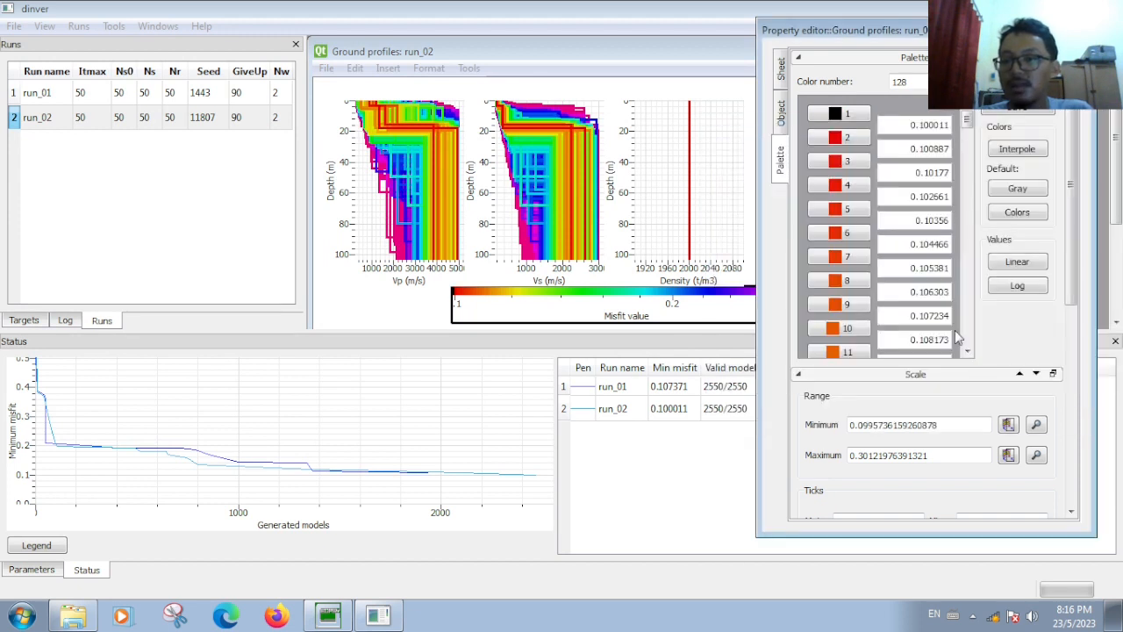
left_click(856, 136)
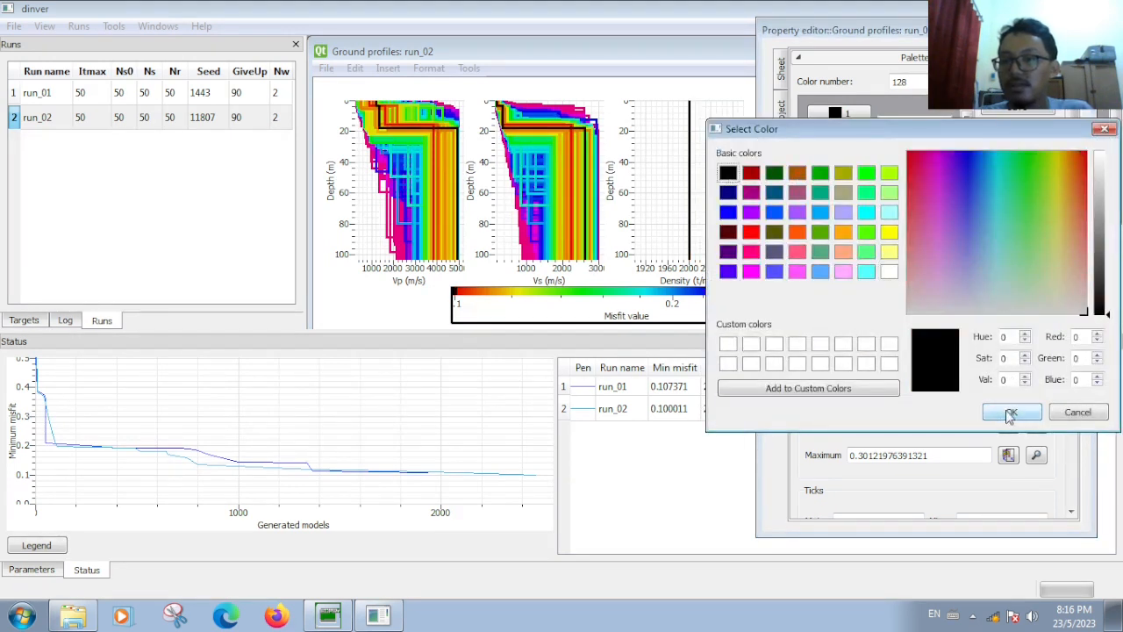
left_click(1009, 412)
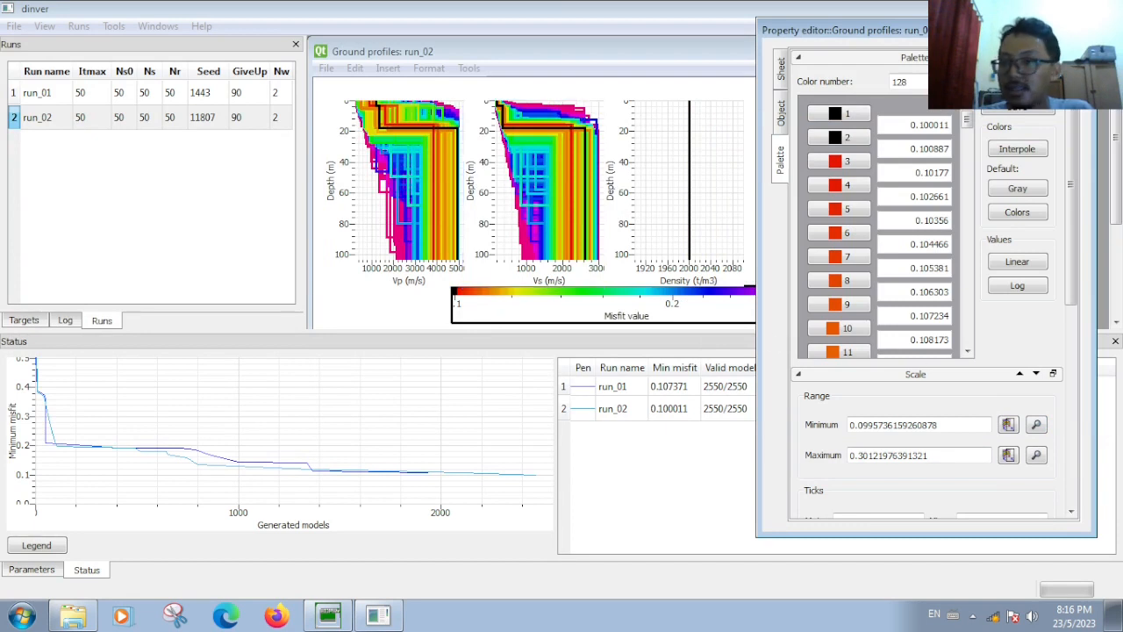
- Examine the best model's layer depths and values in the Vp, Vs and density profiles of the second run
left_click(446, 125)
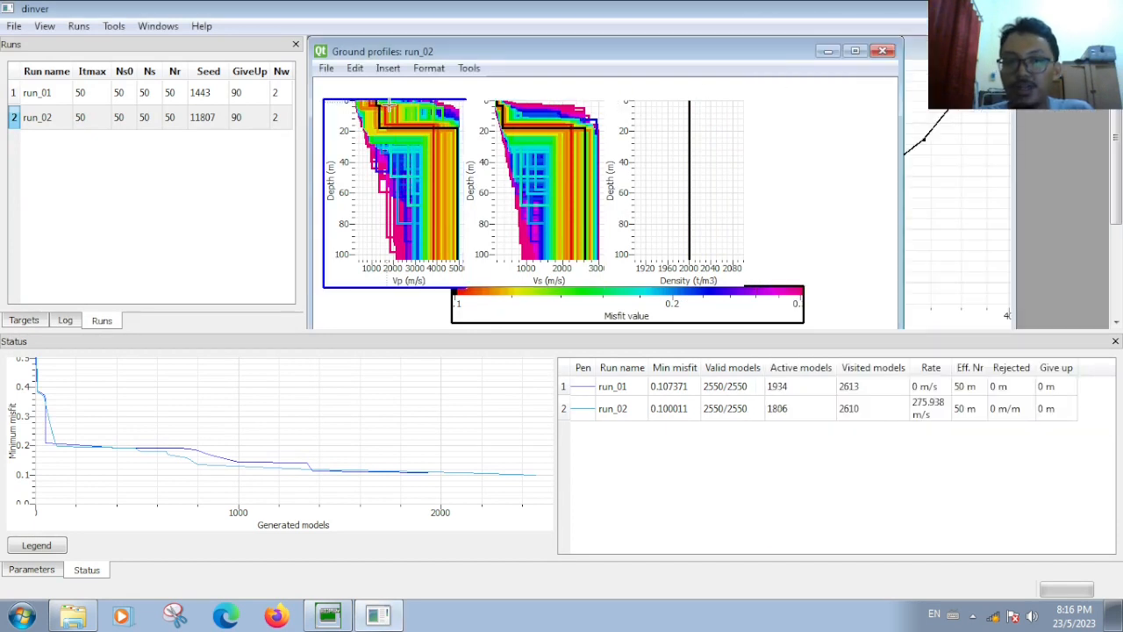
left_click(513, 107)
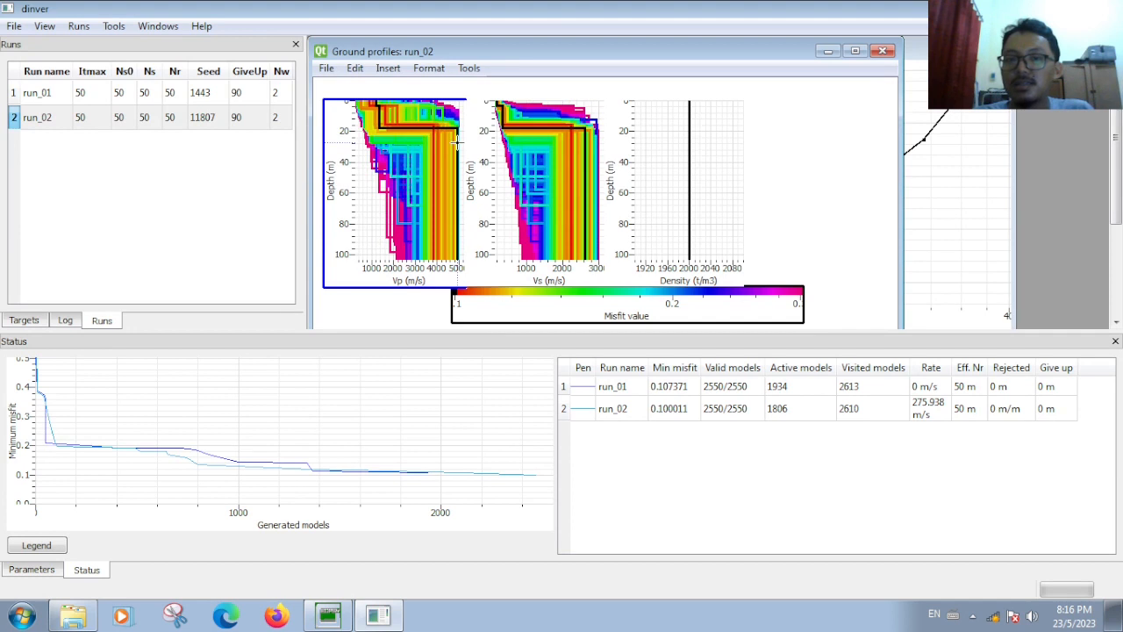
mouse_move(457, 142)
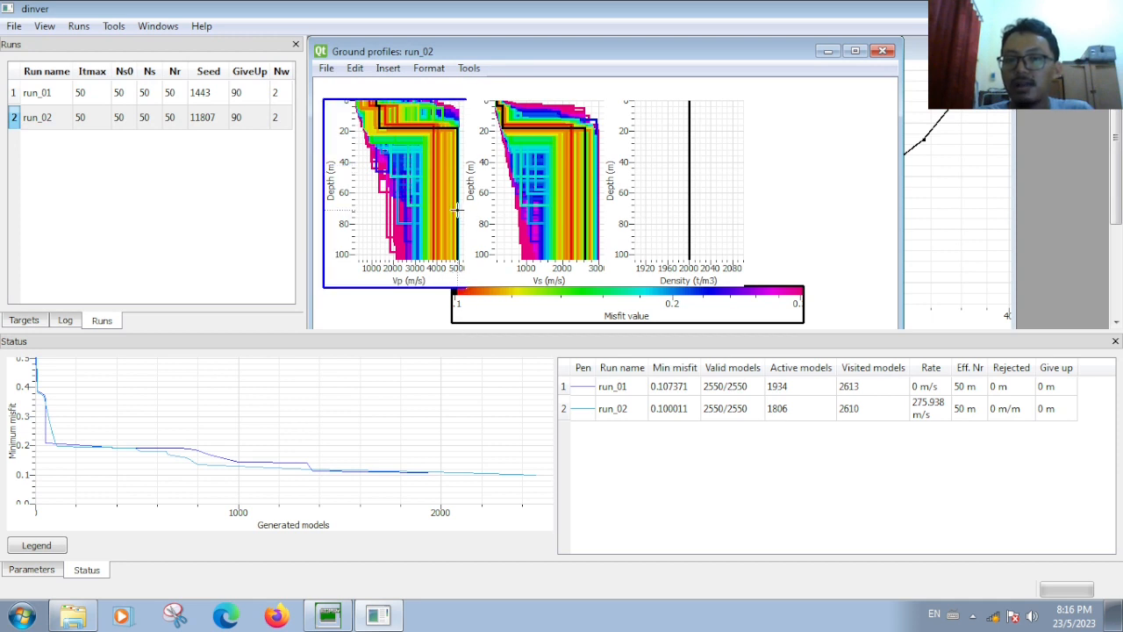
mouse_move(456, 209)
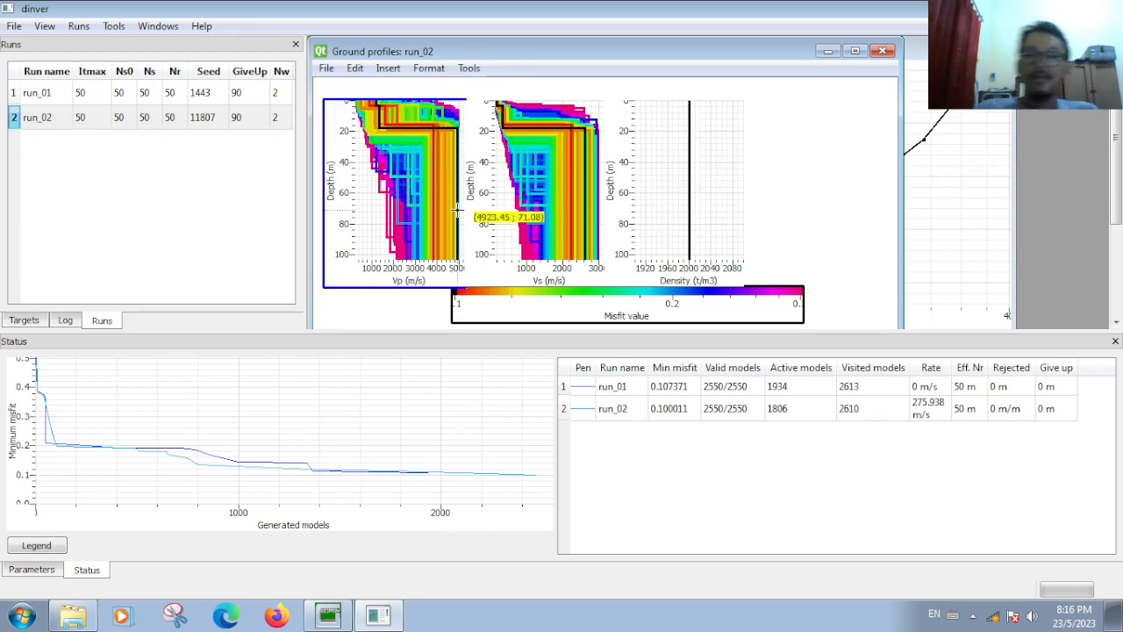
left_click(640, 153)
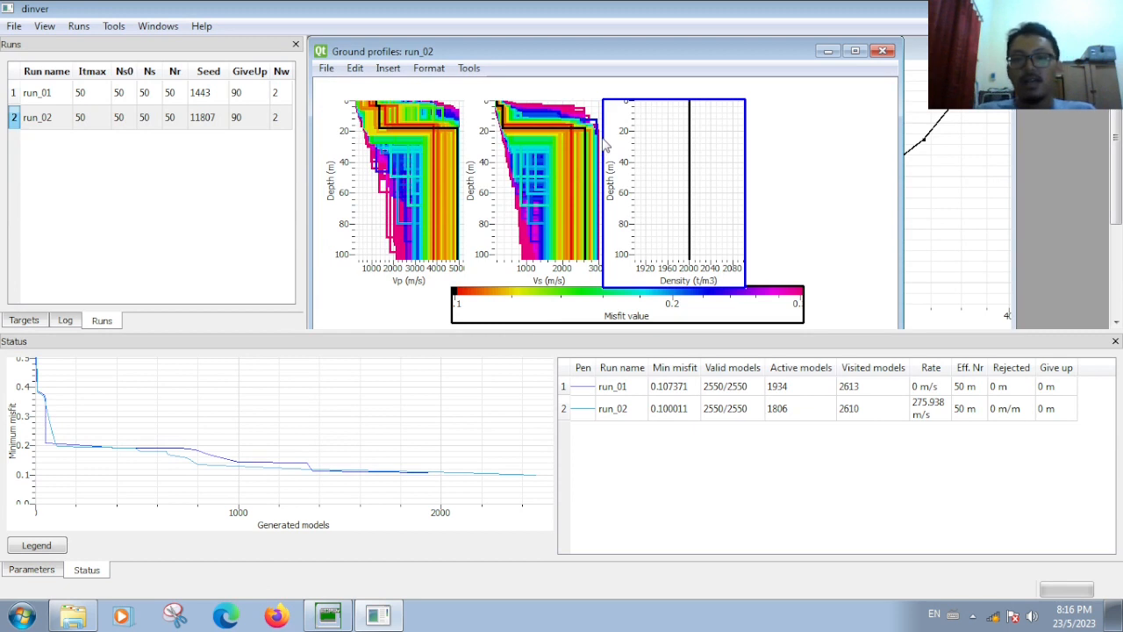
left_click(471, 154)
left_click(367, 147)
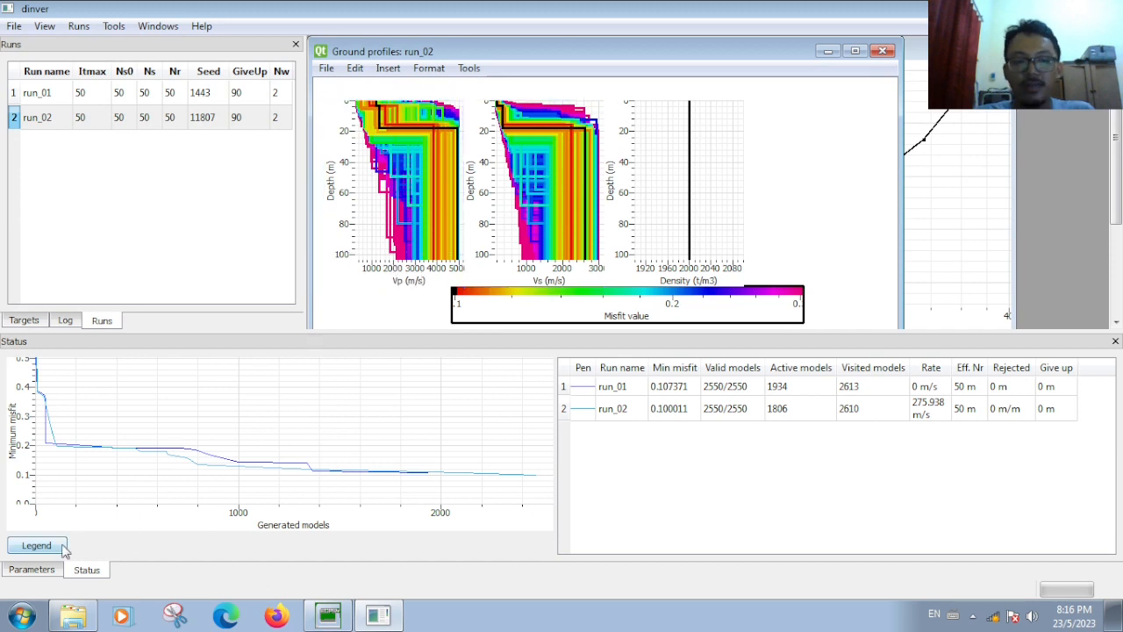
- Review the Vp, Poisson's ratio, Vs and density parameters of all three layers against the second run's ground profiles
left_click(45, 570)
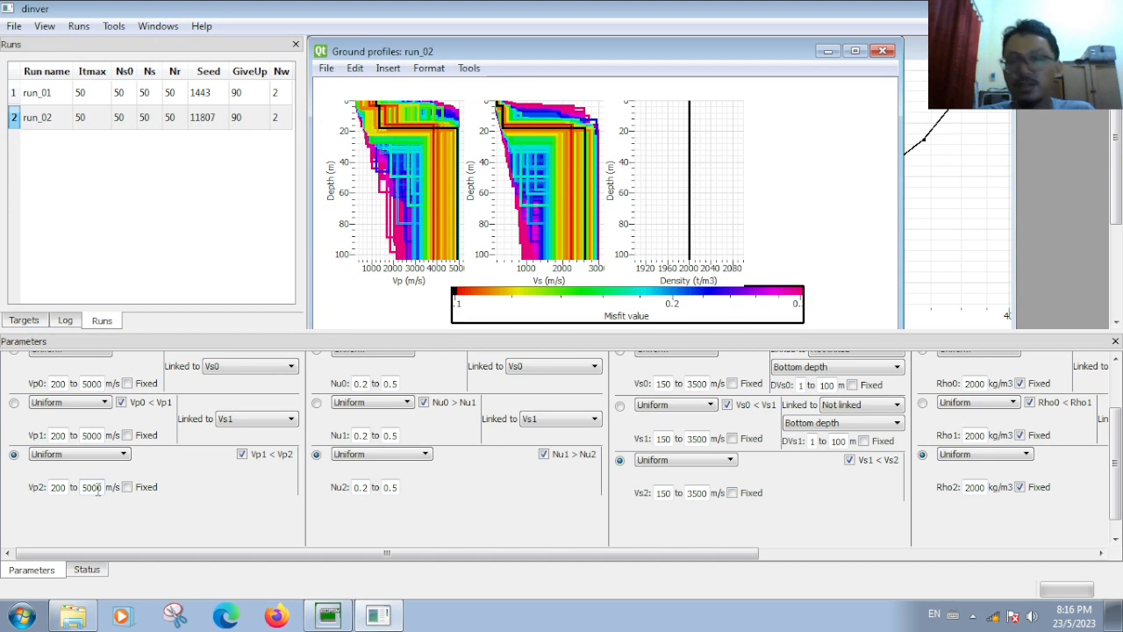
left_click_drag(1120, 465, 1122, 384)
left_click(378, 170)
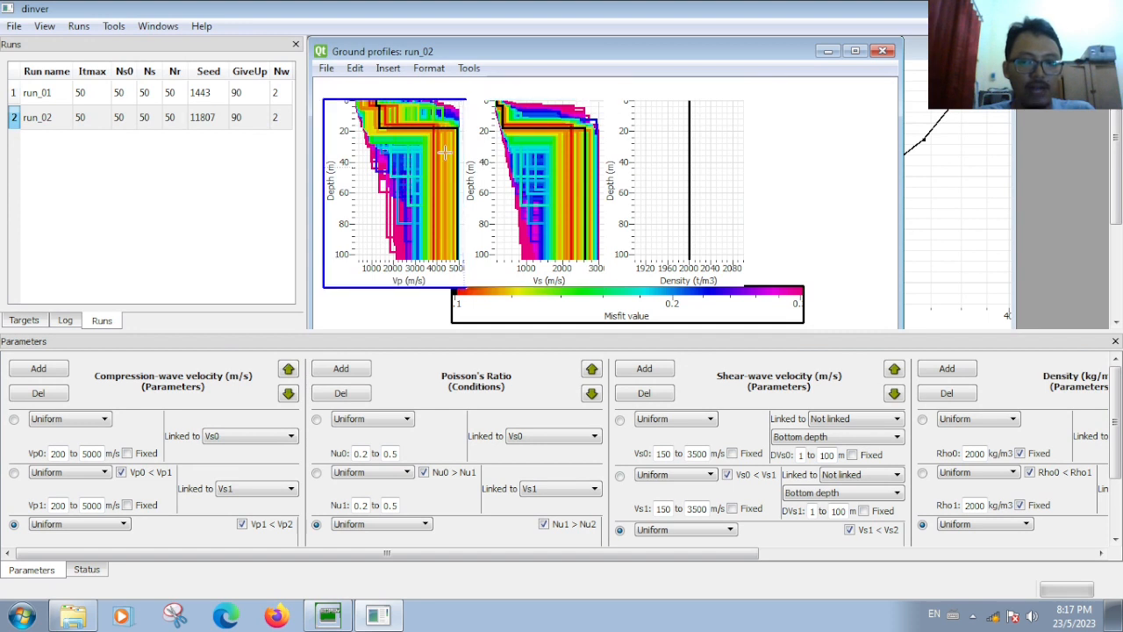
mouse_move(1116, 182)
left_mouse_down()
mouse_move(1121, 229)
mouse_move(1116, 168)
left_mouse_up()
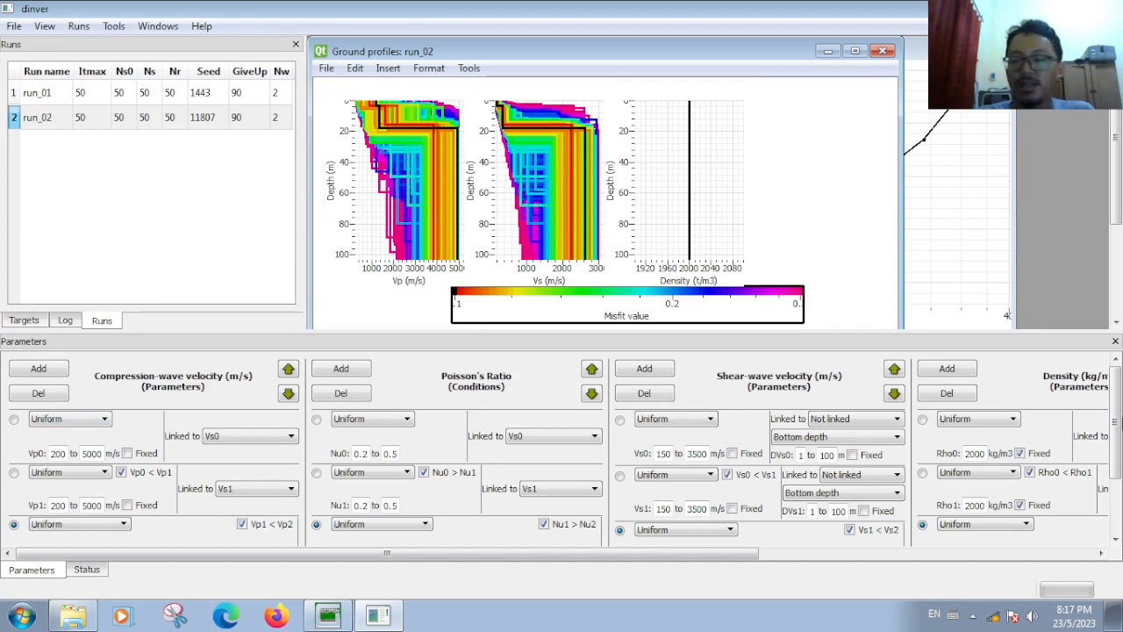
scroll(1107, 444, "down", 2)
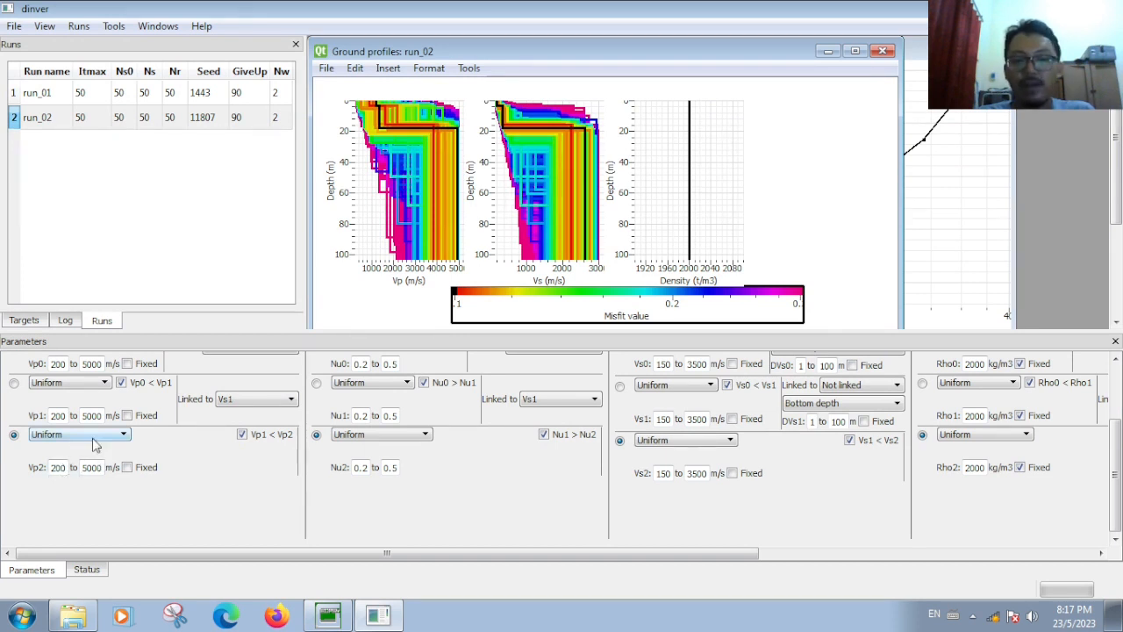
left_click(372, 242)
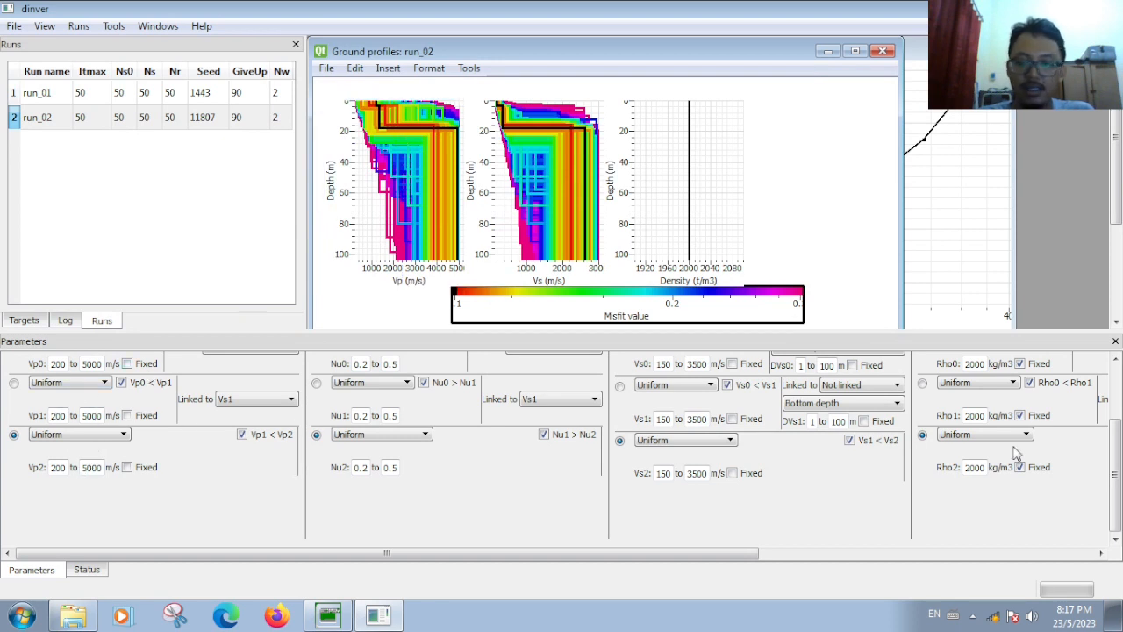
scroll(1020, 454, "up", 2)
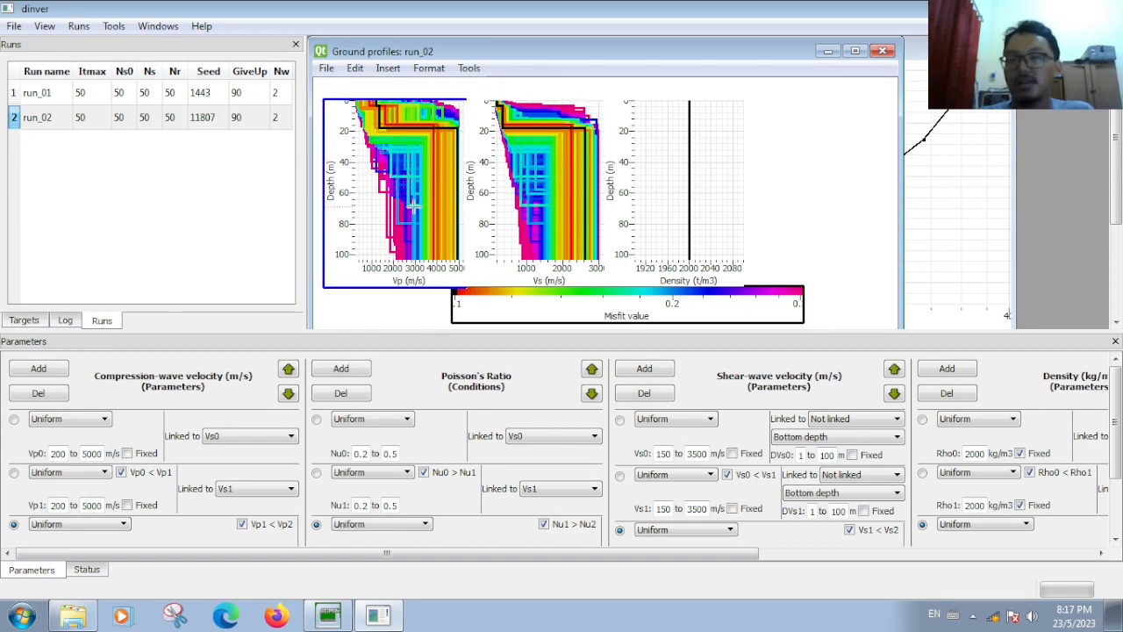
mouse_move(413, 205)
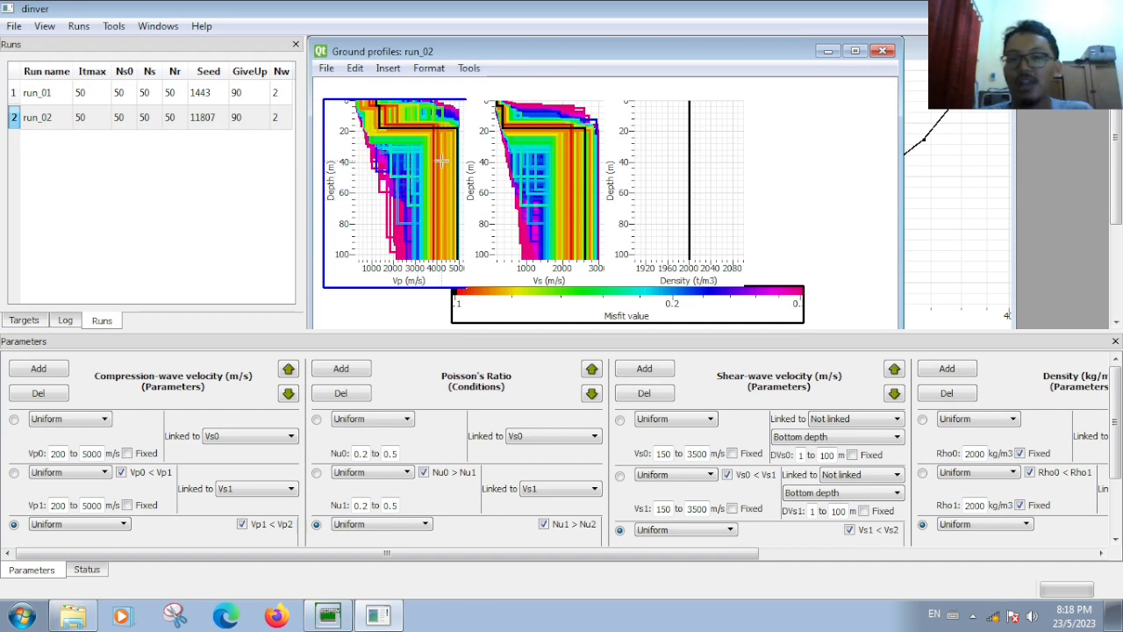
mouse_move(441, 161)
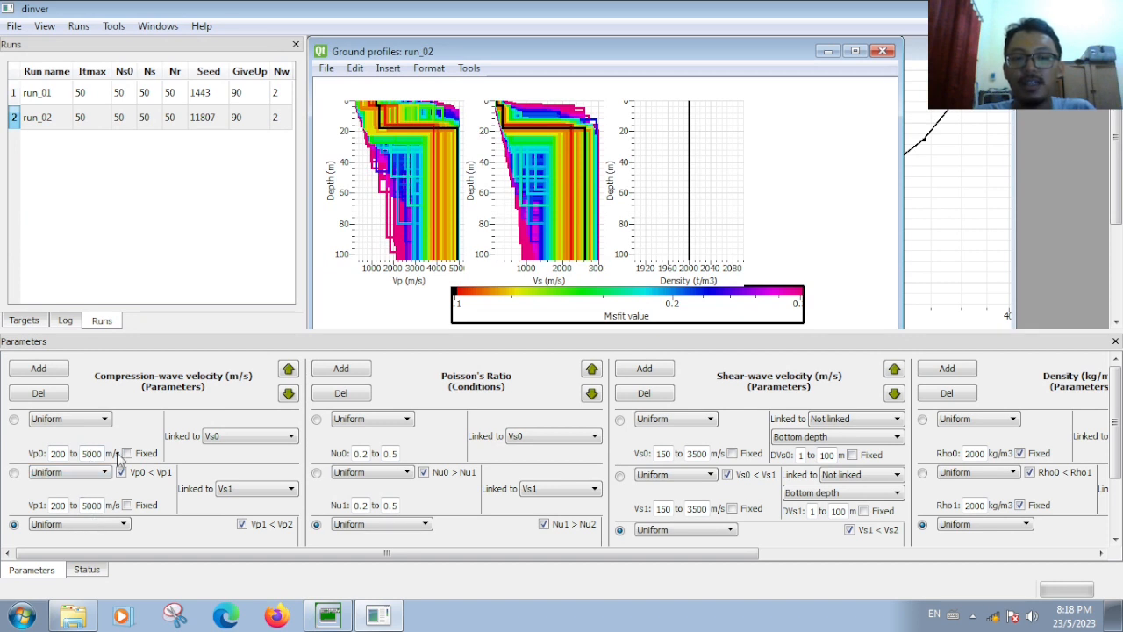
scroll(1114, 412, "down", 3)
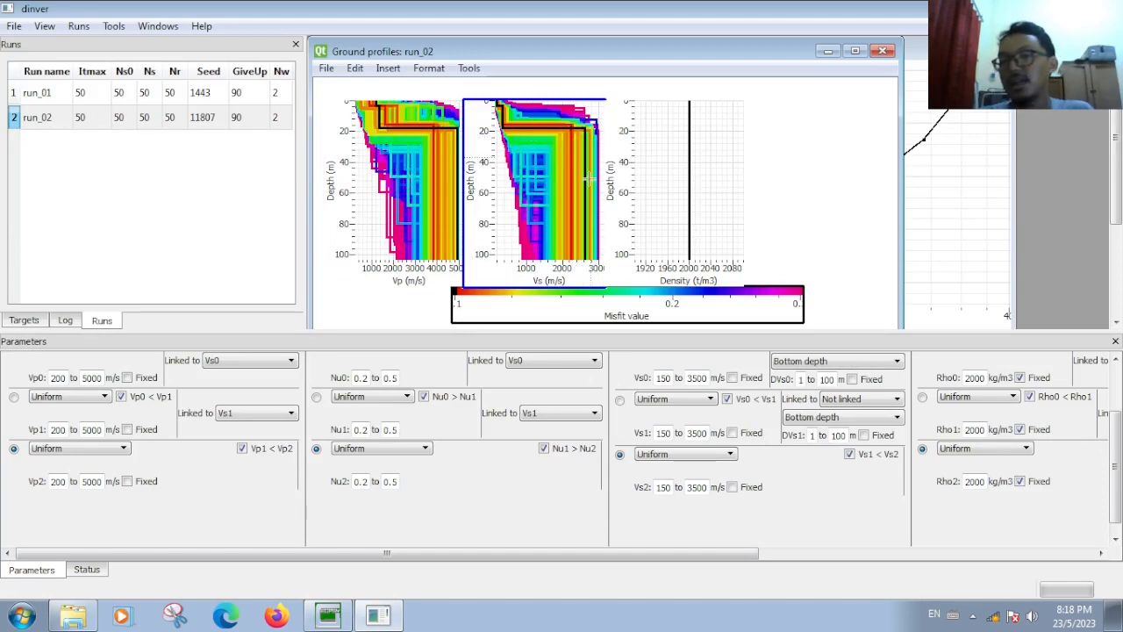
left_click_drag(1115, 447, 1119, 399)
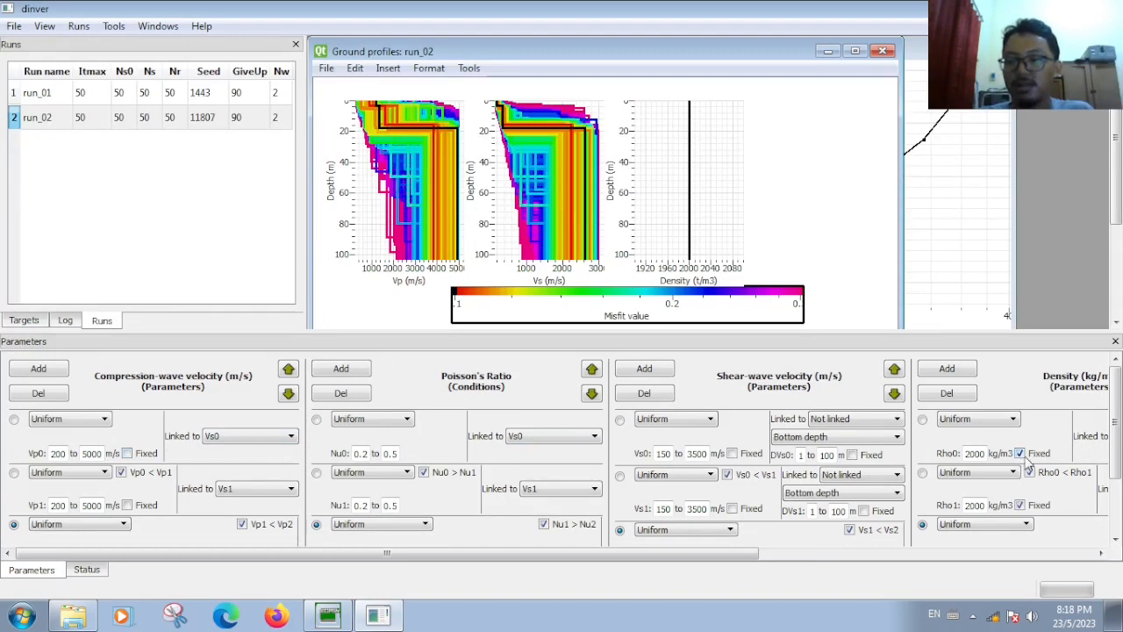
left_click(713, 226)
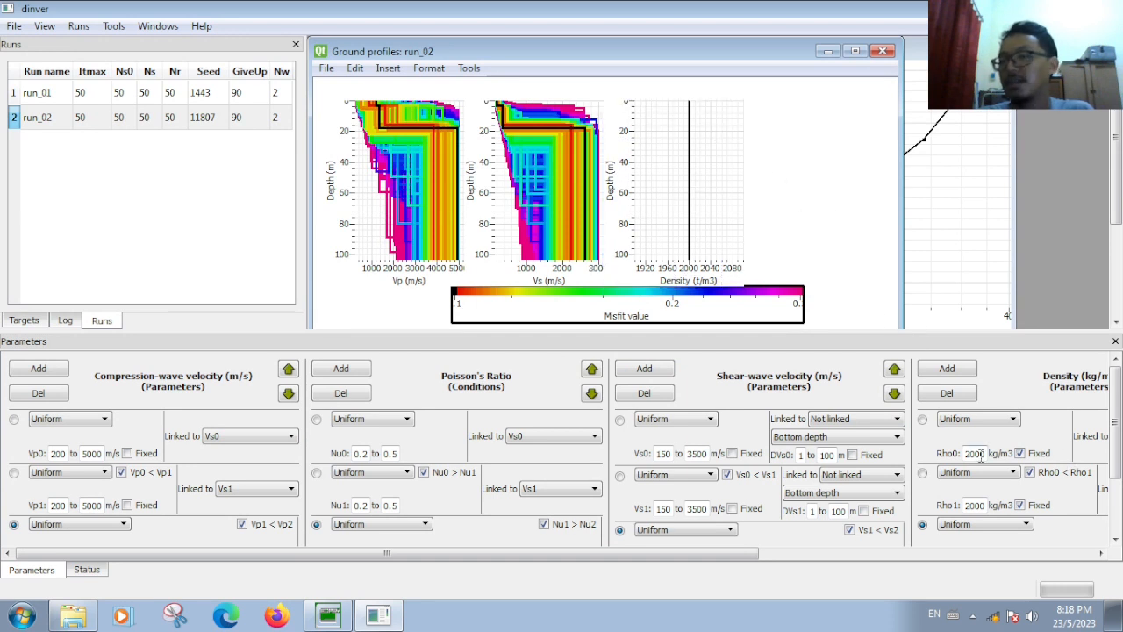
scroll(1118, 439, "down", 1)
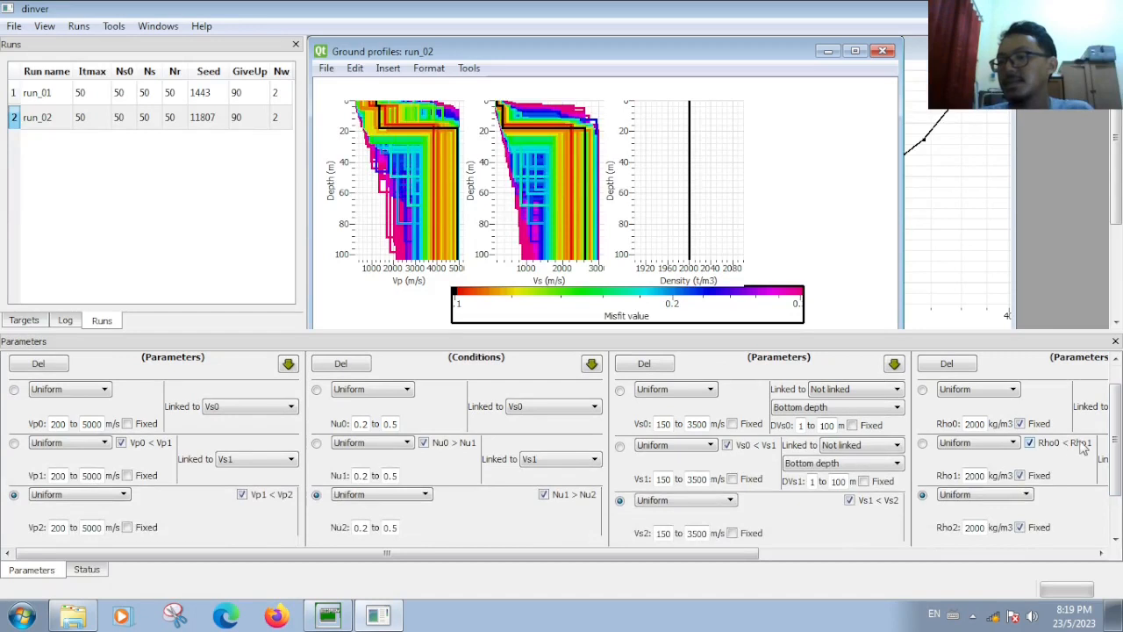
- Unfix the first layer's density Rho0 and set its minimum to 1000 kg/m3
left_click(1020, 424)
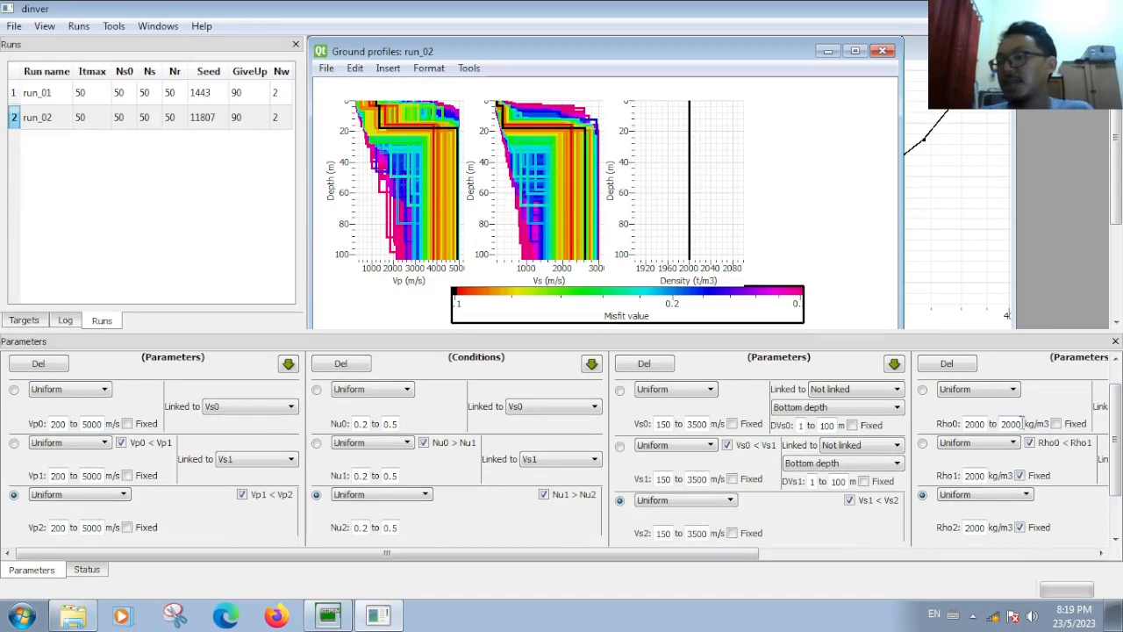
double_click(969, 424)
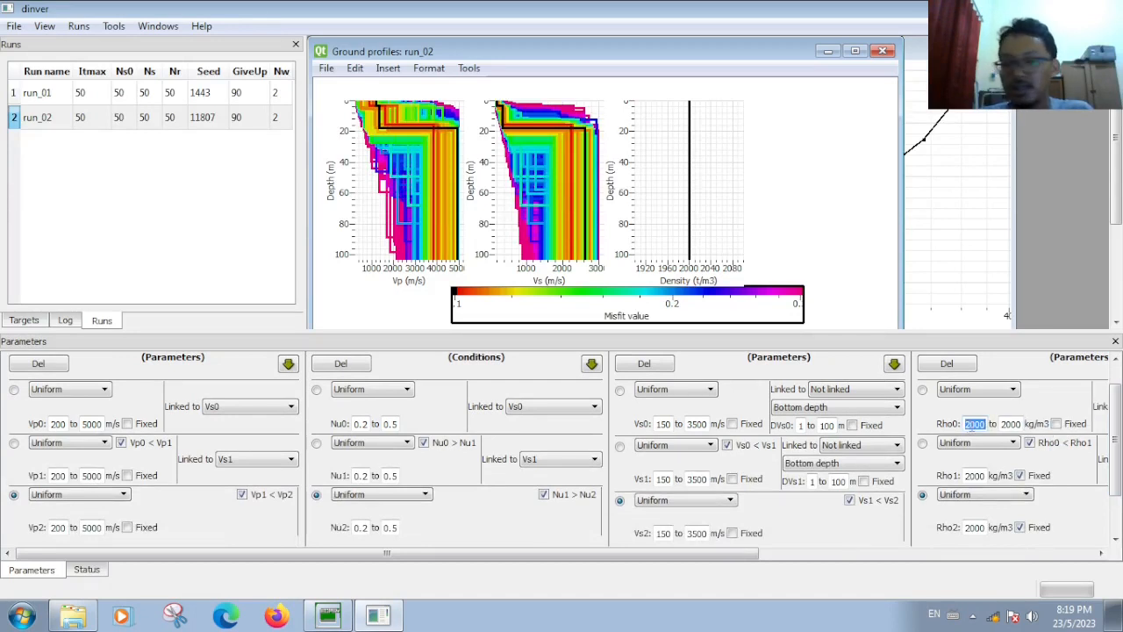
type("1000")
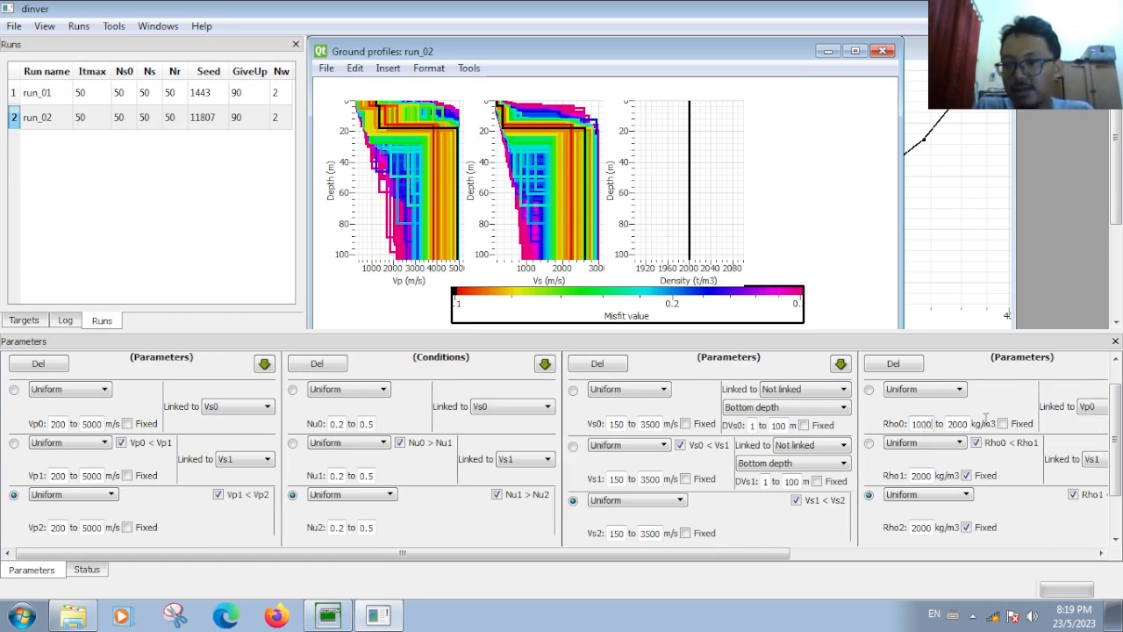
- Add a third inversion run with the changed first-layer density, start it, and check its minimum misfit
left_click(78, 26)
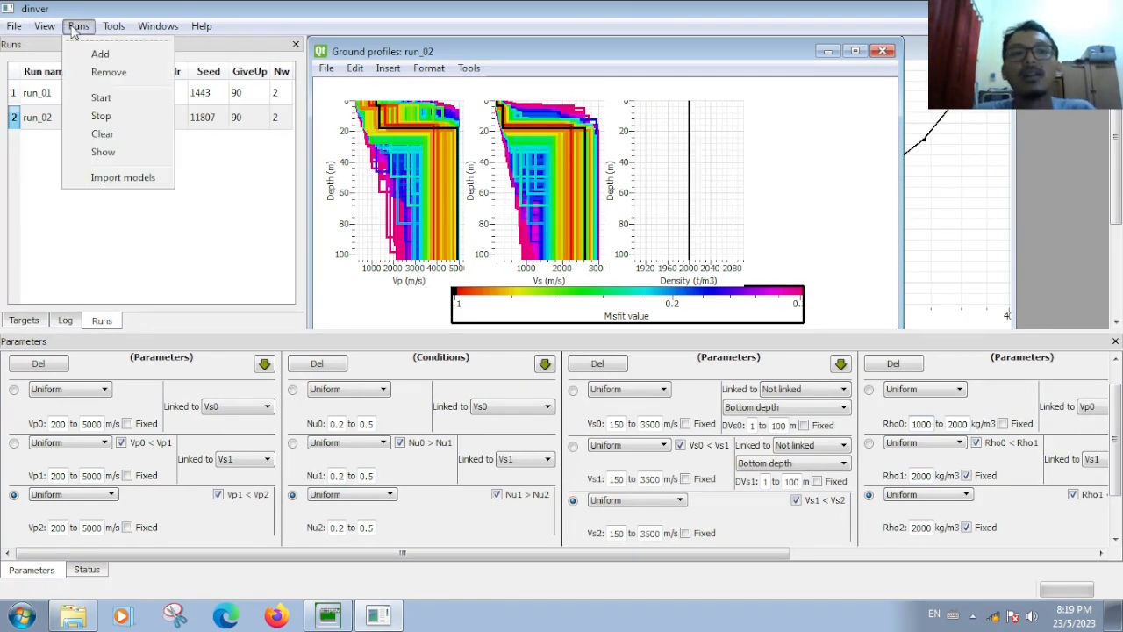
left_click(132, 54)
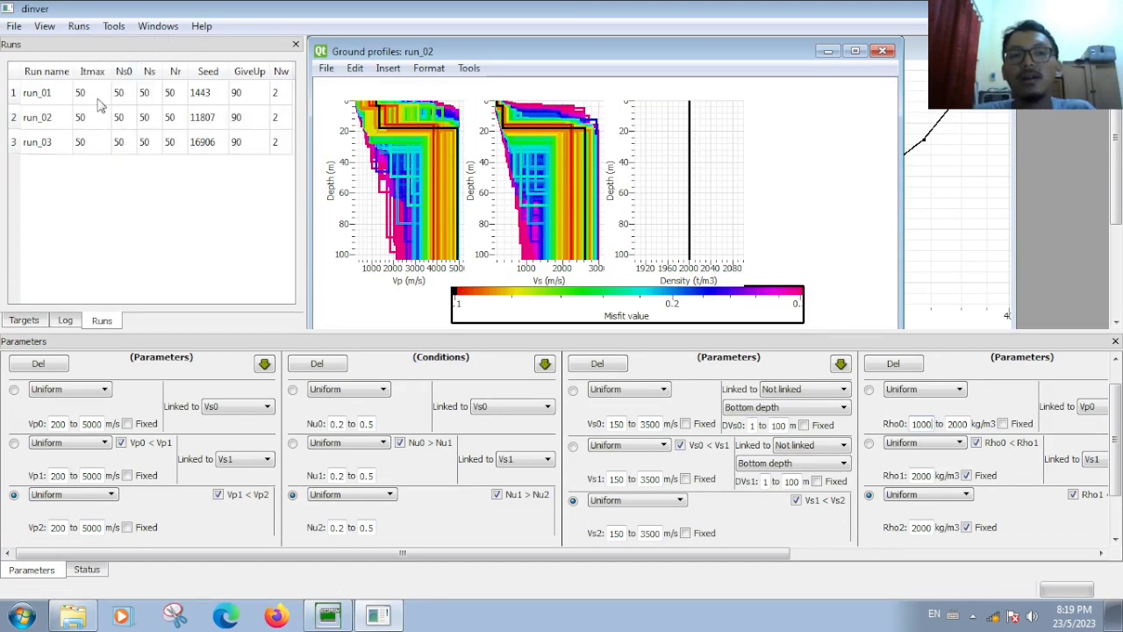
left_click(78, 26)
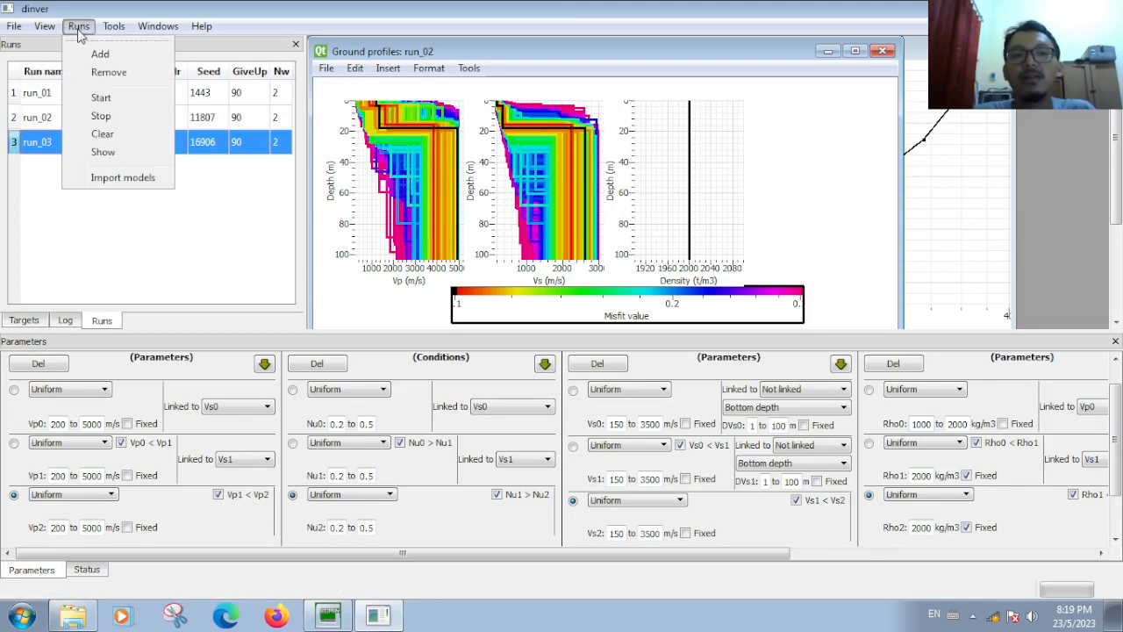
left_click(108, 98)
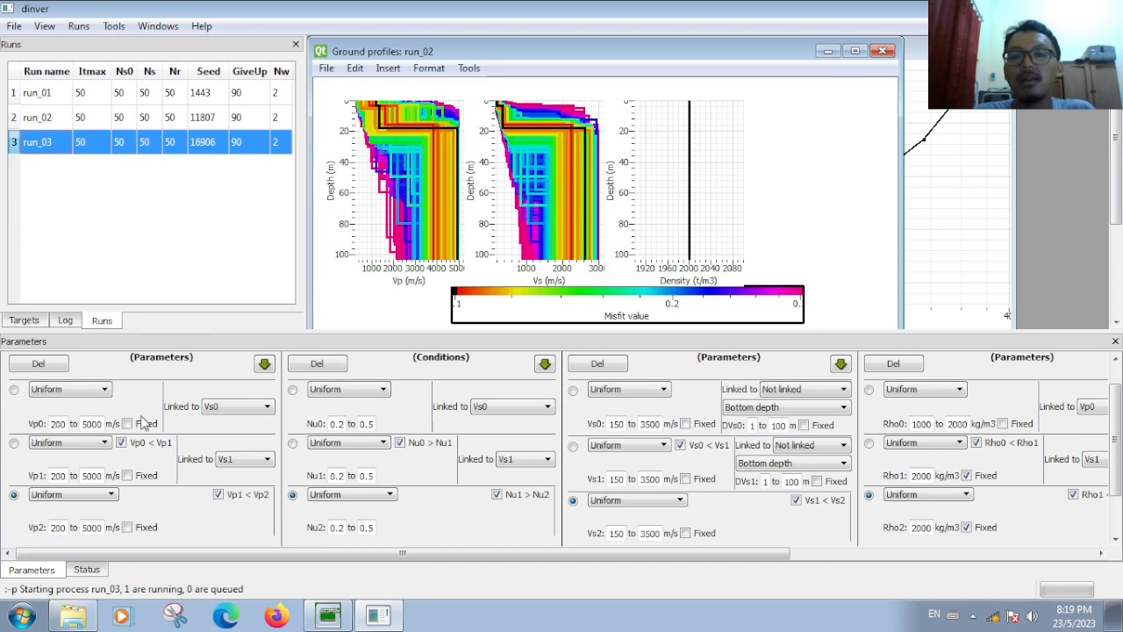
left_click(88, 572)
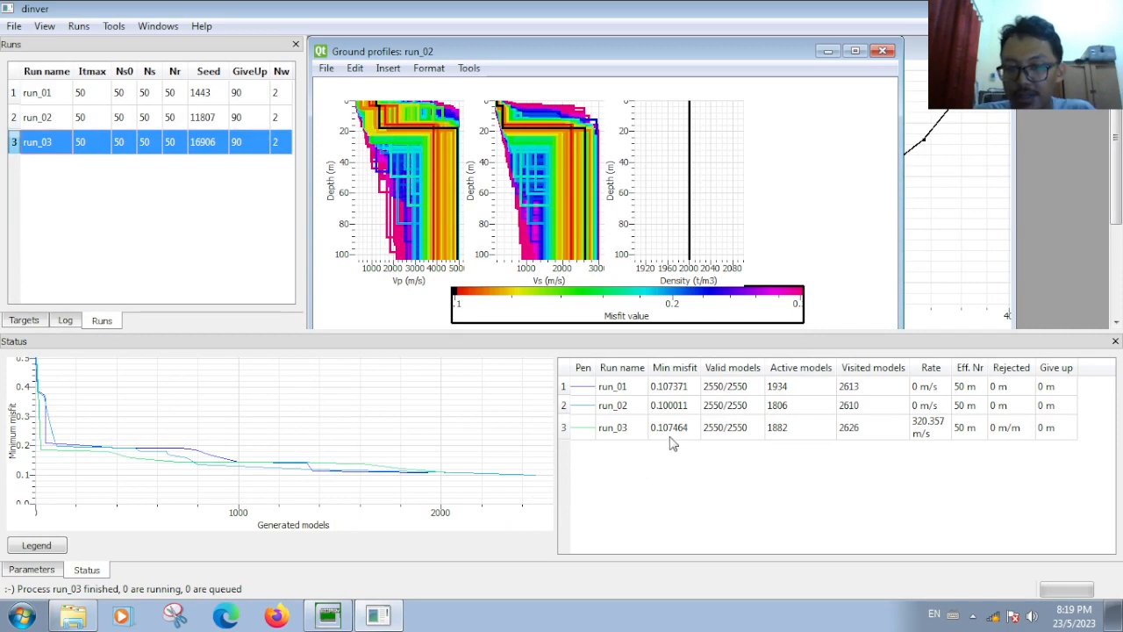
- Plot the third run's Rayleigh phase dispersion curves and set the plot width to 15 cm
left_click(52, 28)
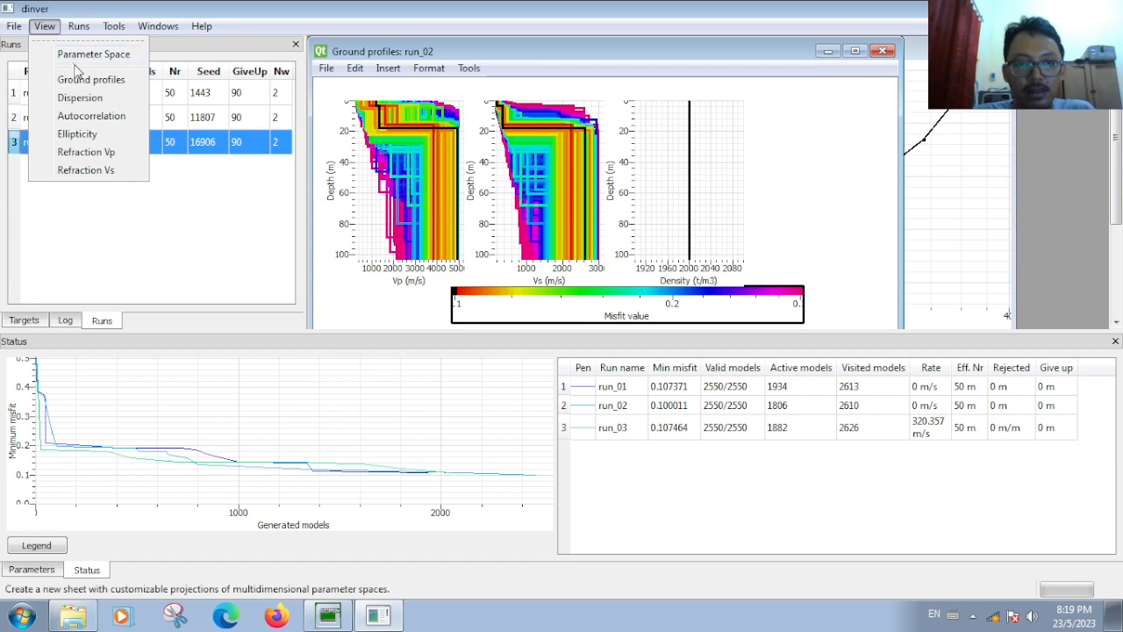
left_click(80, 97)
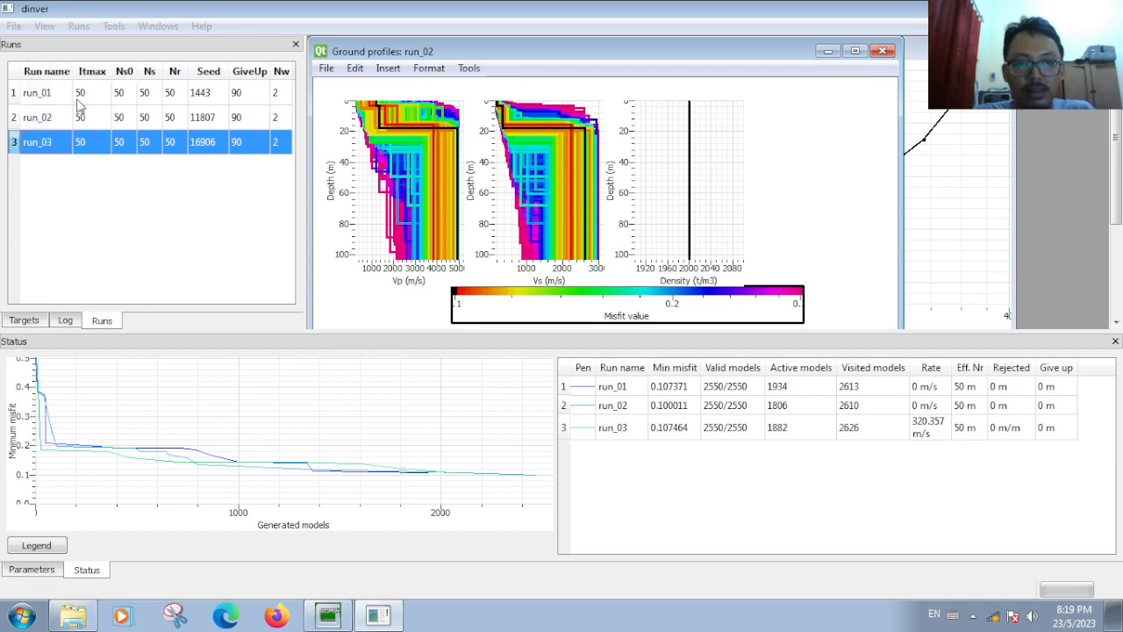
left_click(582, 418)
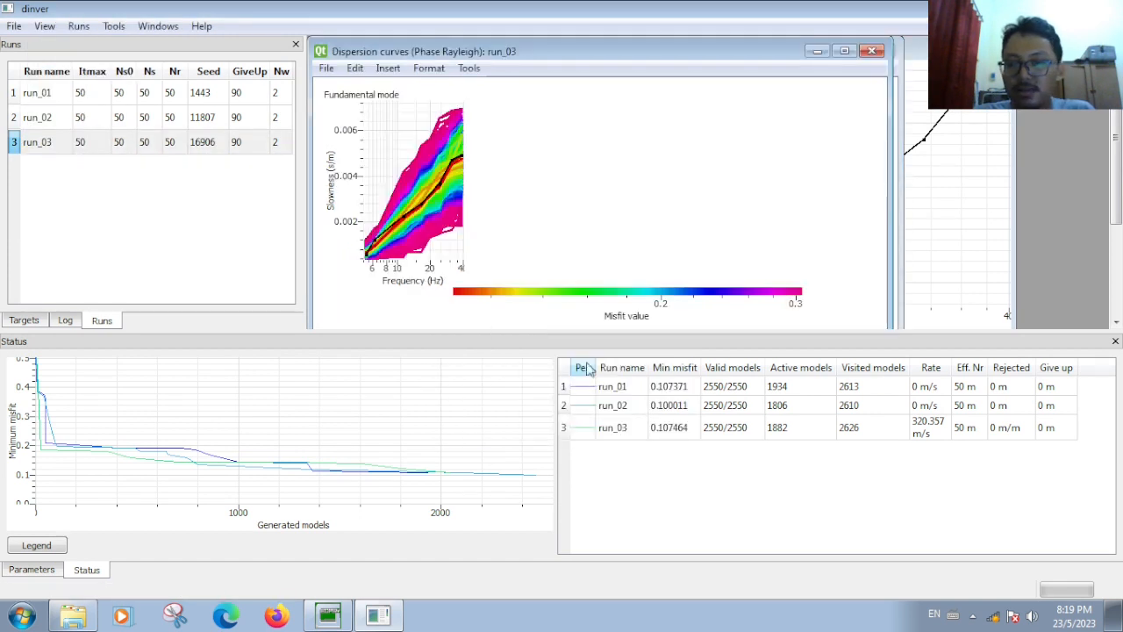
double_click(451, 184)
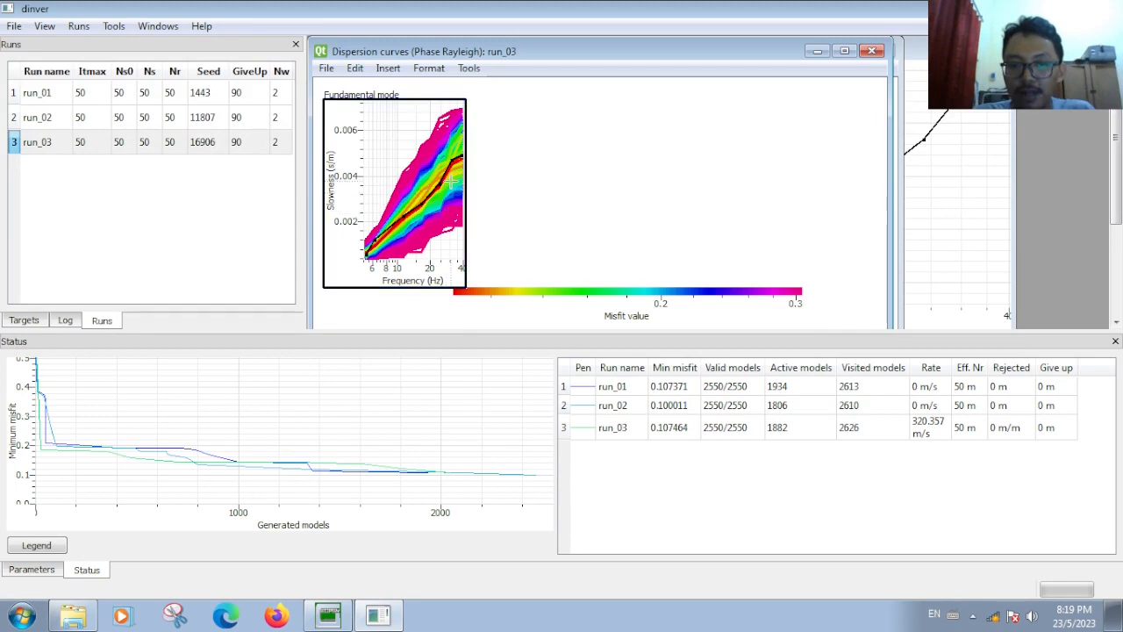
left_click(873, 216)
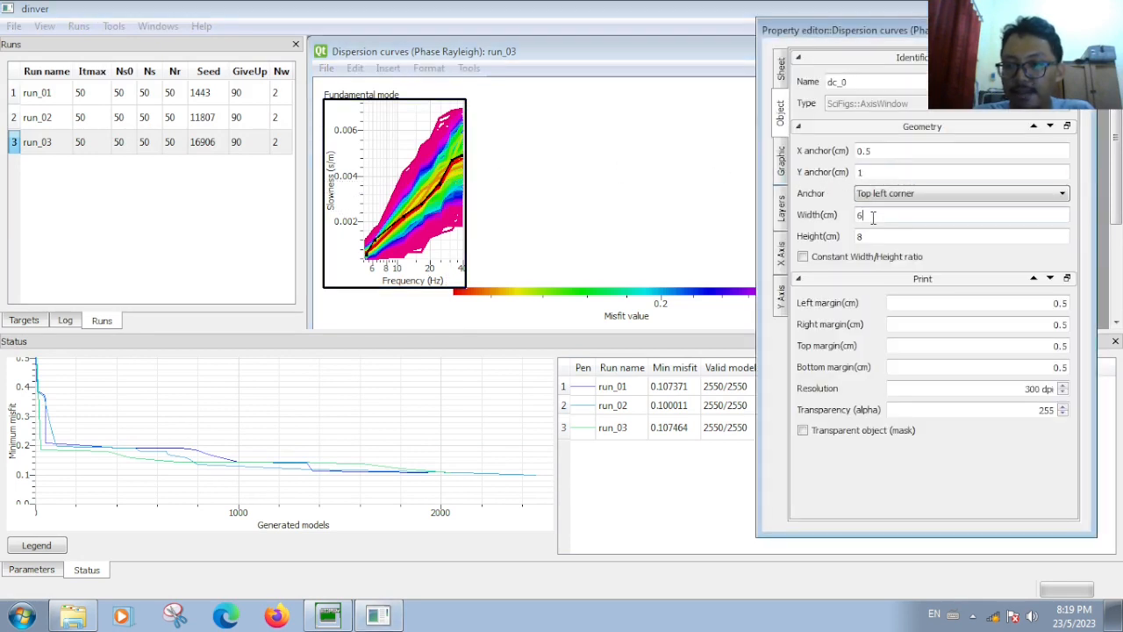
type("15")
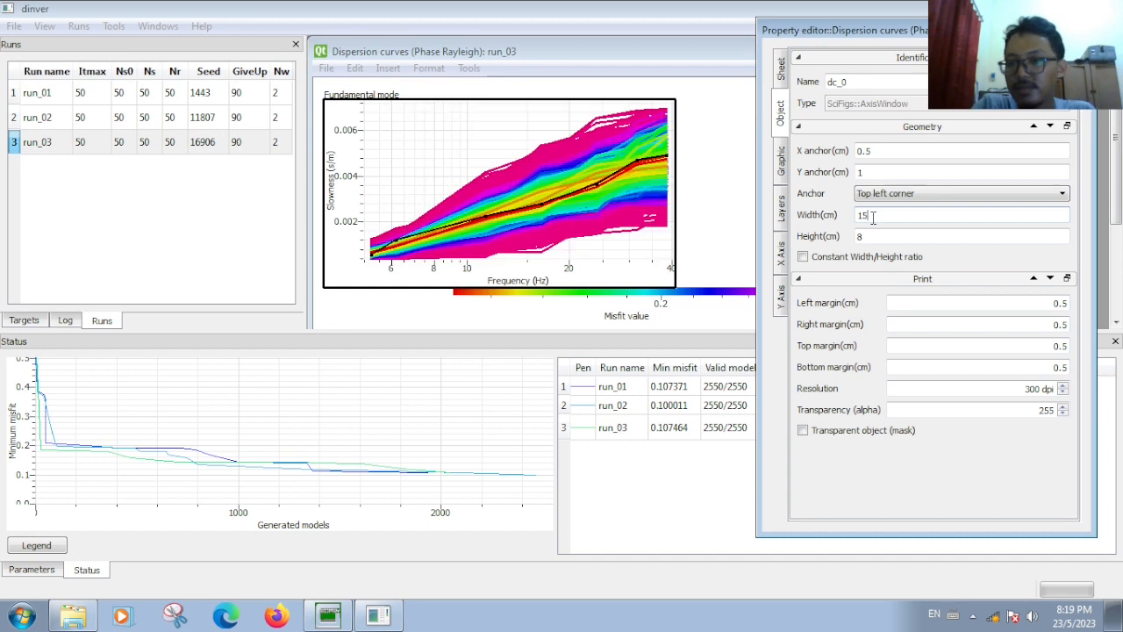
- Set the first palette colour of the third run's dispersion misfit scale to dark red (170, 0, 0)
double_click(586, 294)
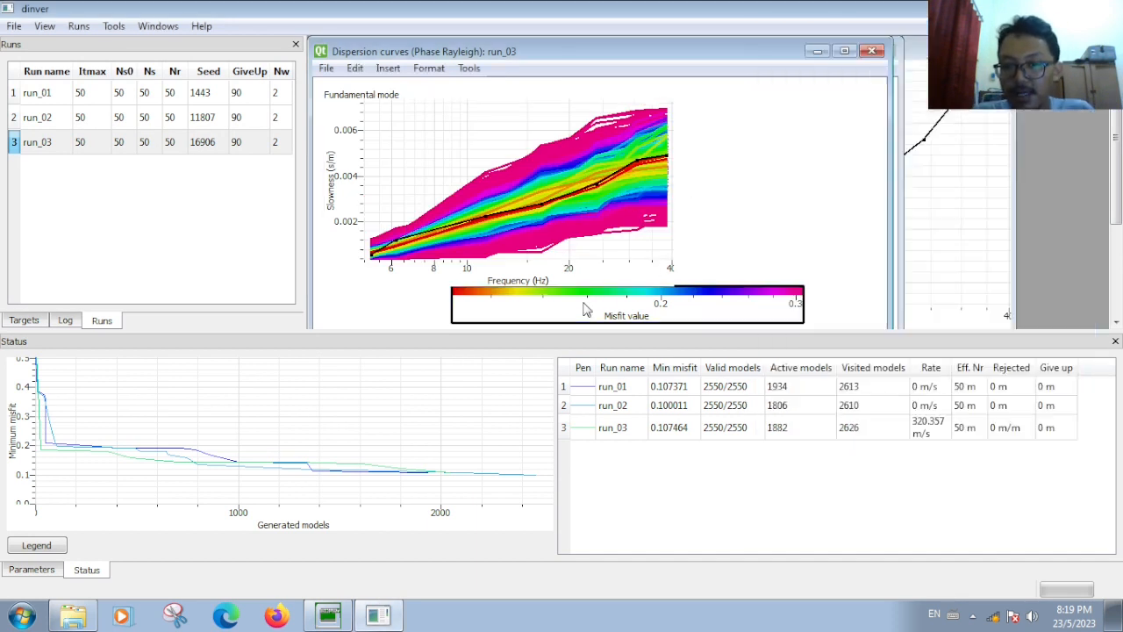
left_click(846, 118)
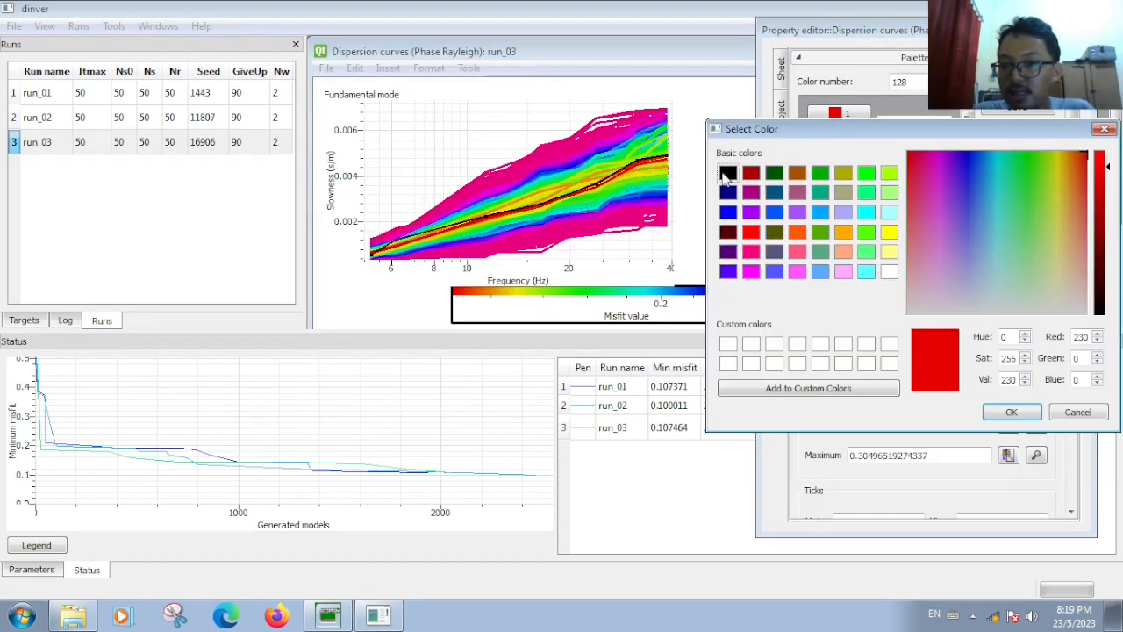
left_click(728, 174)
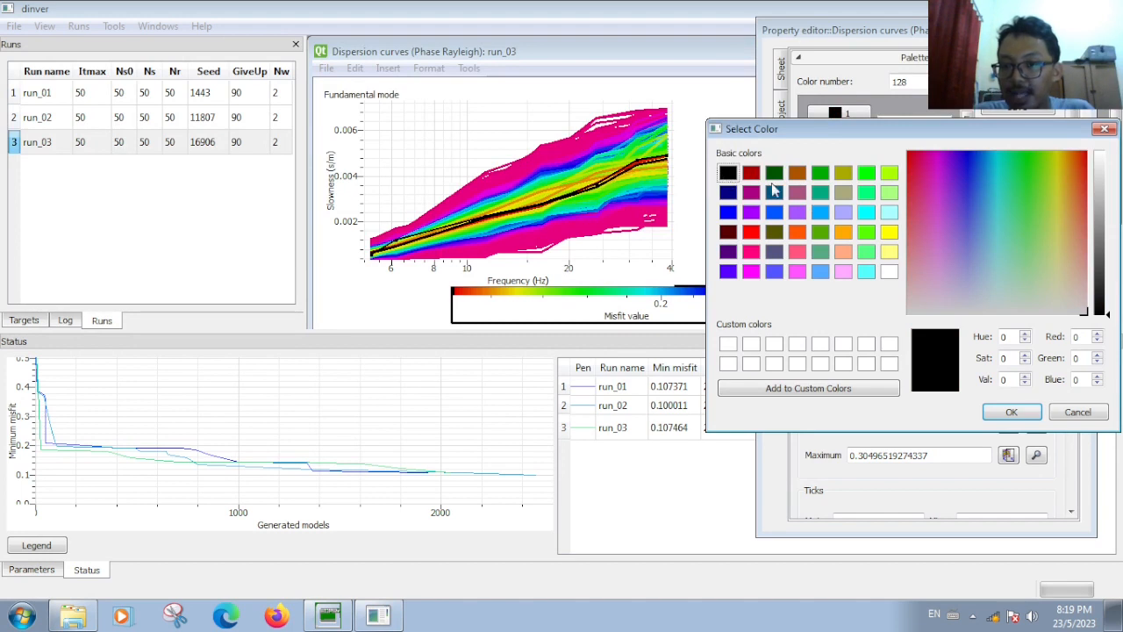
left_click(751, 172)
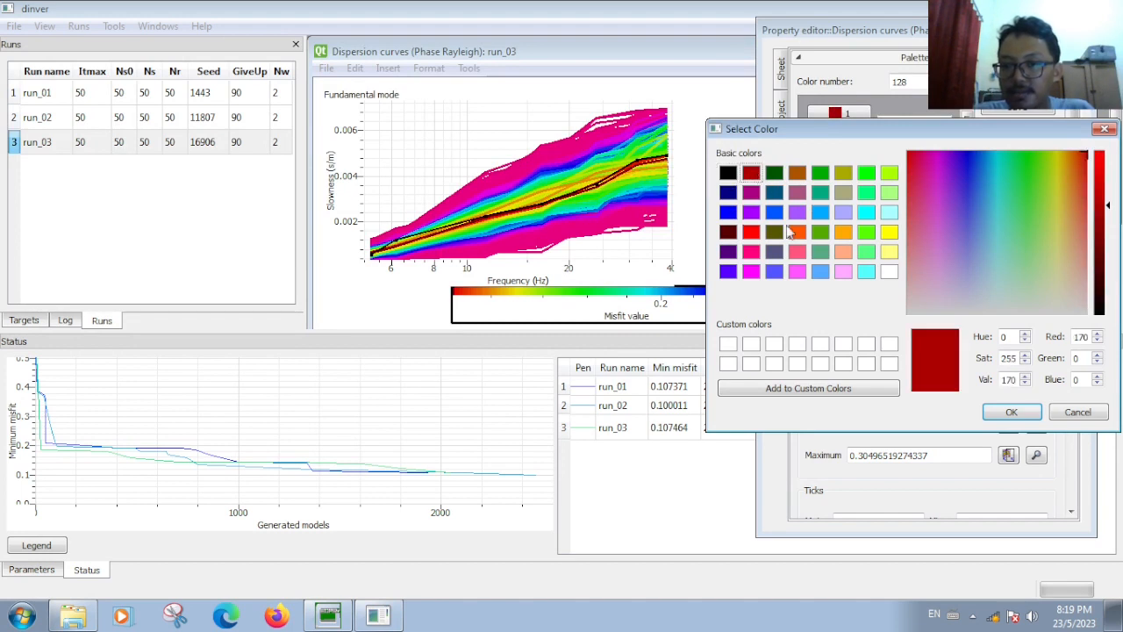
left_click(1011, 411)
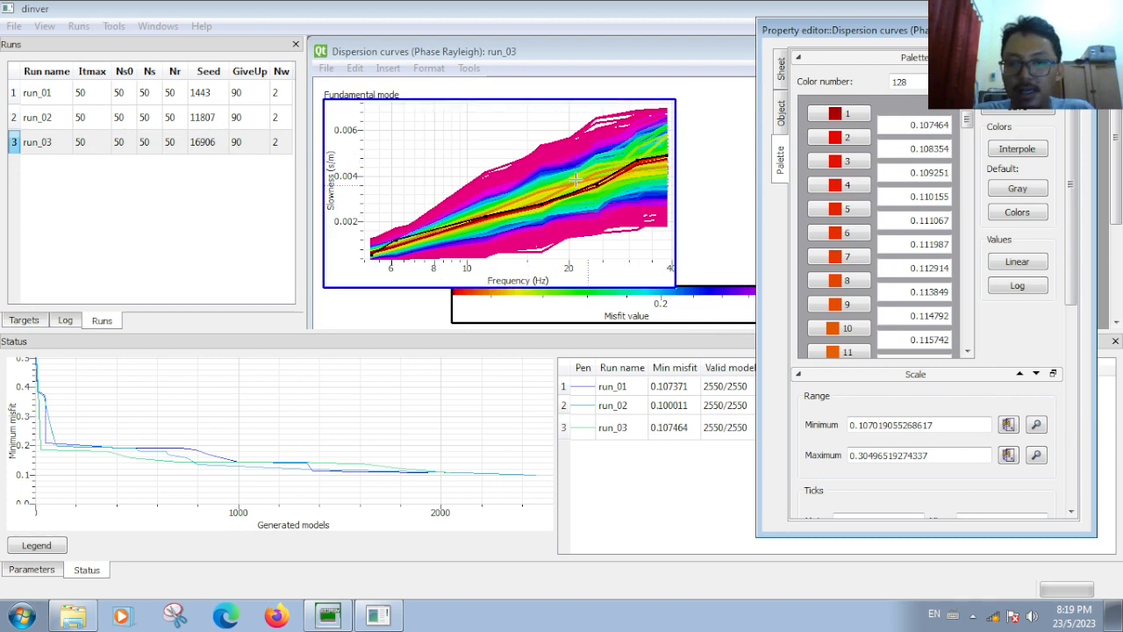
- Plot the third run's ground profiles with a maximum misfit of 0.5 and a maximum of 3 profiles
left_click(44, 26)
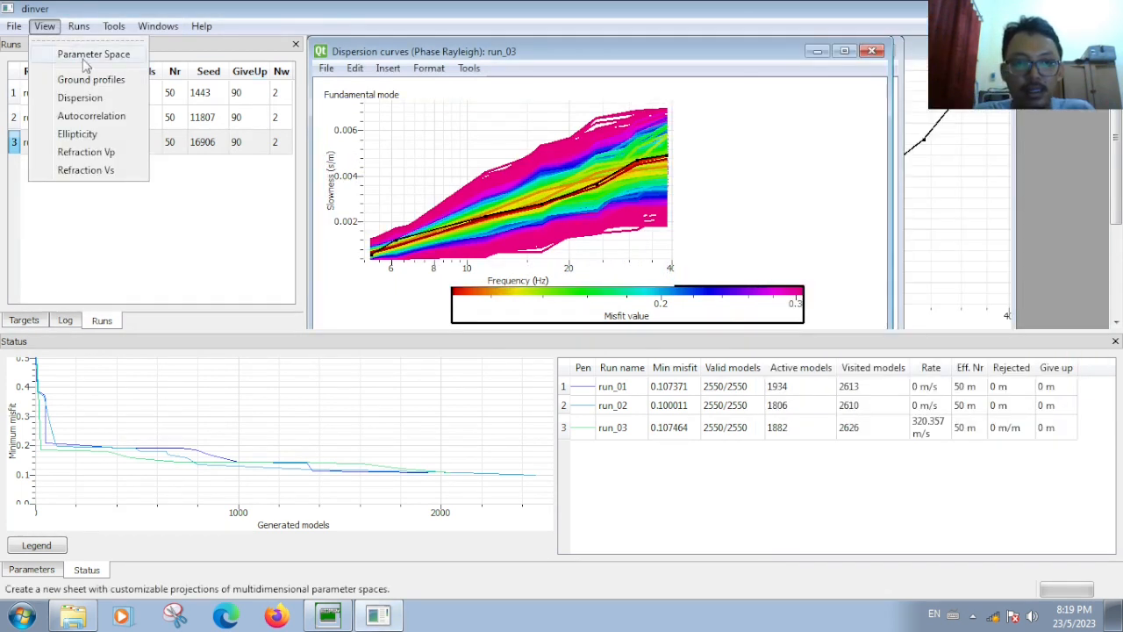
left_click(109, 85)
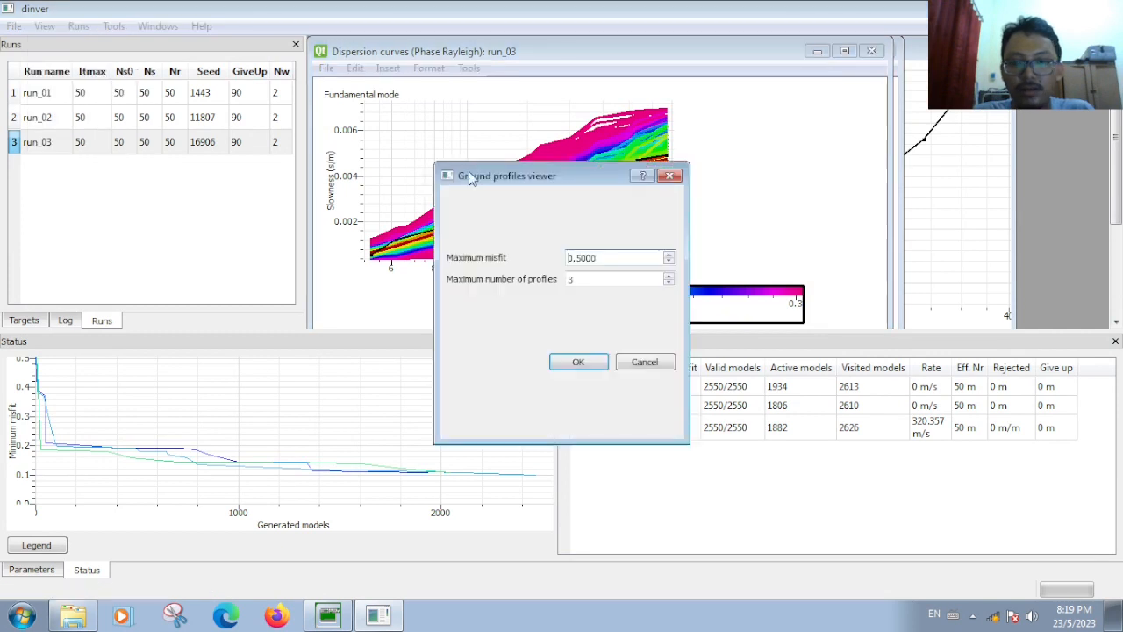
left_click(579, 360)
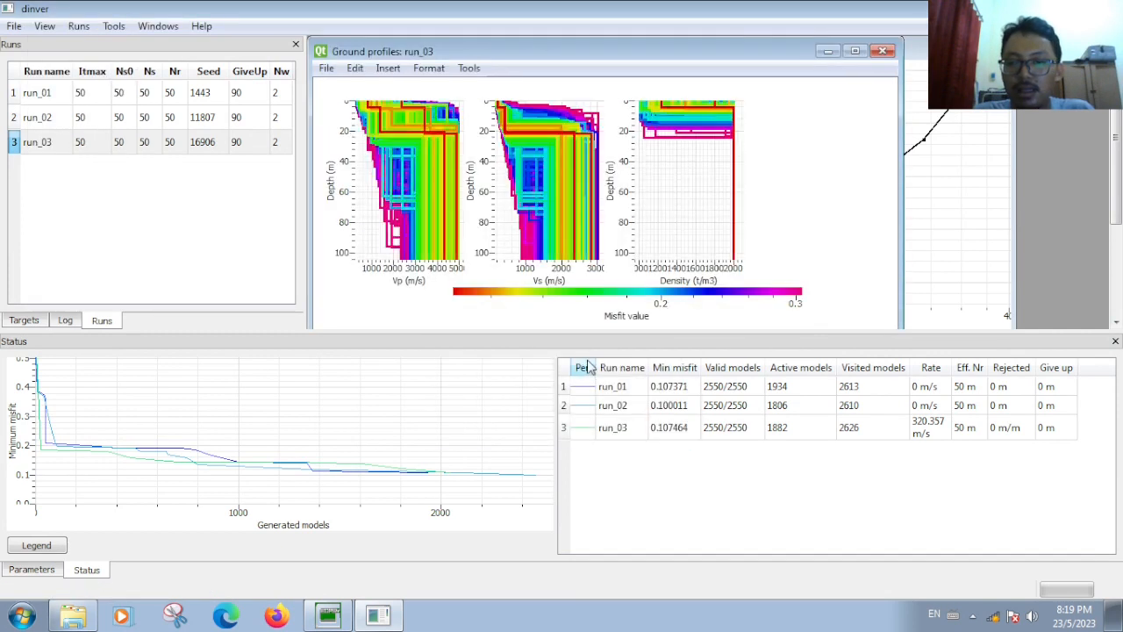
- Set the first palette colour of the third run's ground profiles misfit scale to black
double_click(645, 301)
left_click(844, 121)
left_click(727, 173)
left_click(1011, 413)
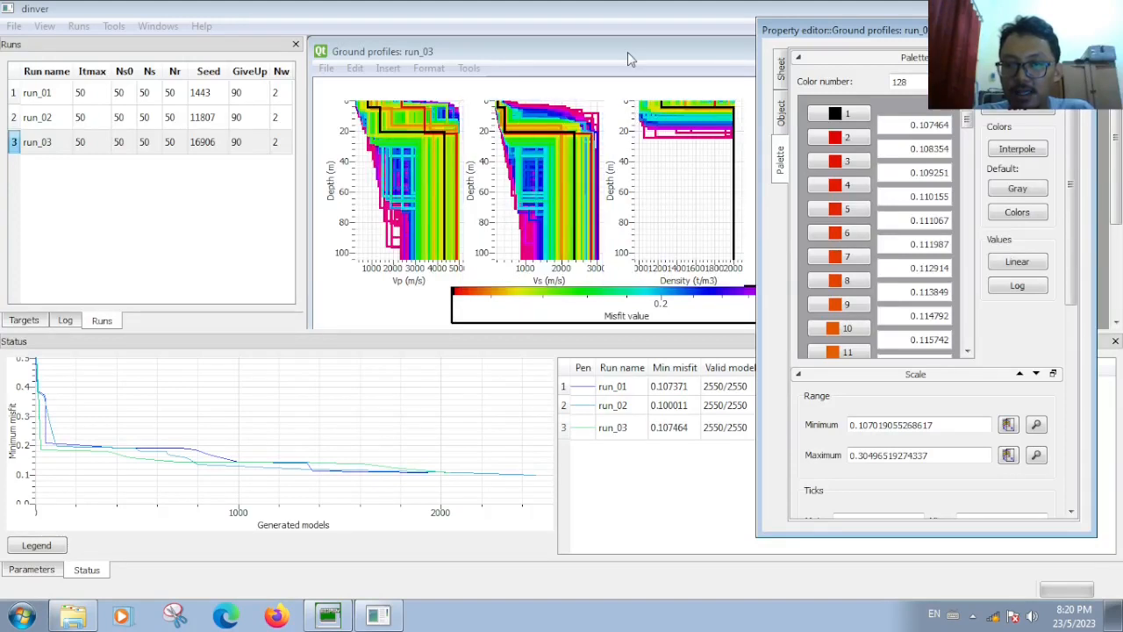
- Unfix the second layer's density Rho1 and set its minimum to 1000 kg/m3
left_click(35, 570)
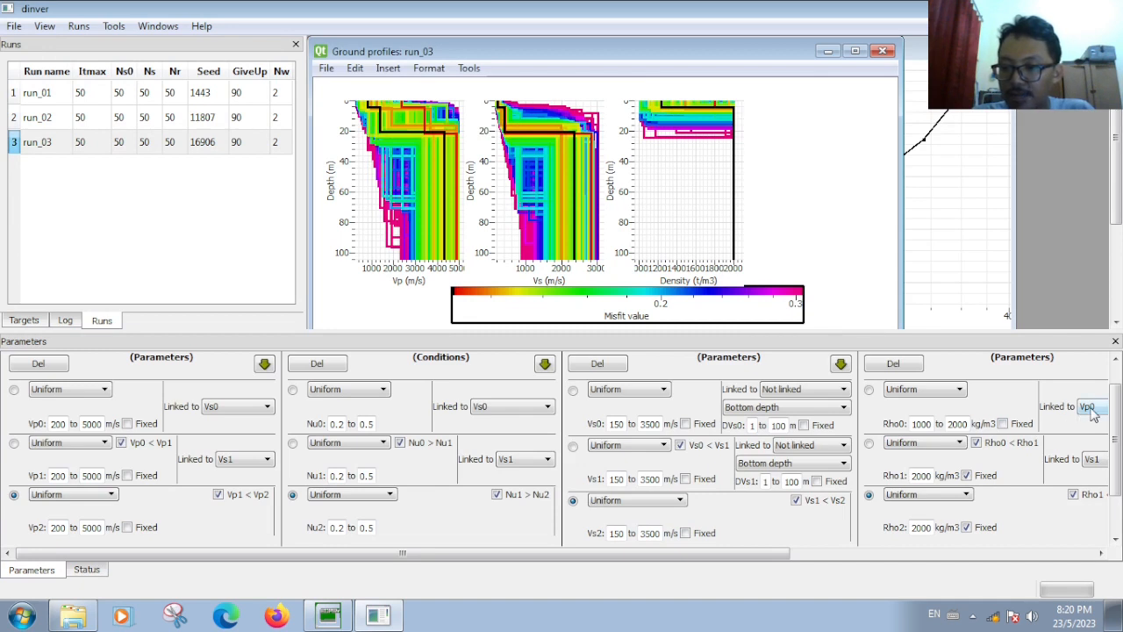
left_click_drag(741, 553, 828, 554)
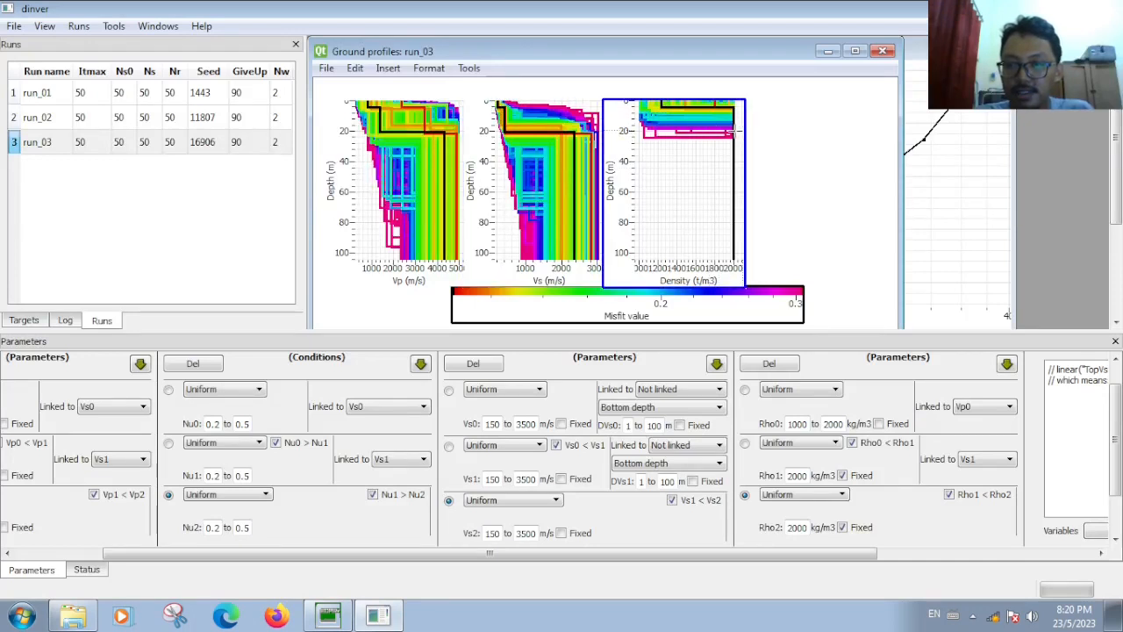
left_click(842, 474)
double_click(795, 475)
type("1000")
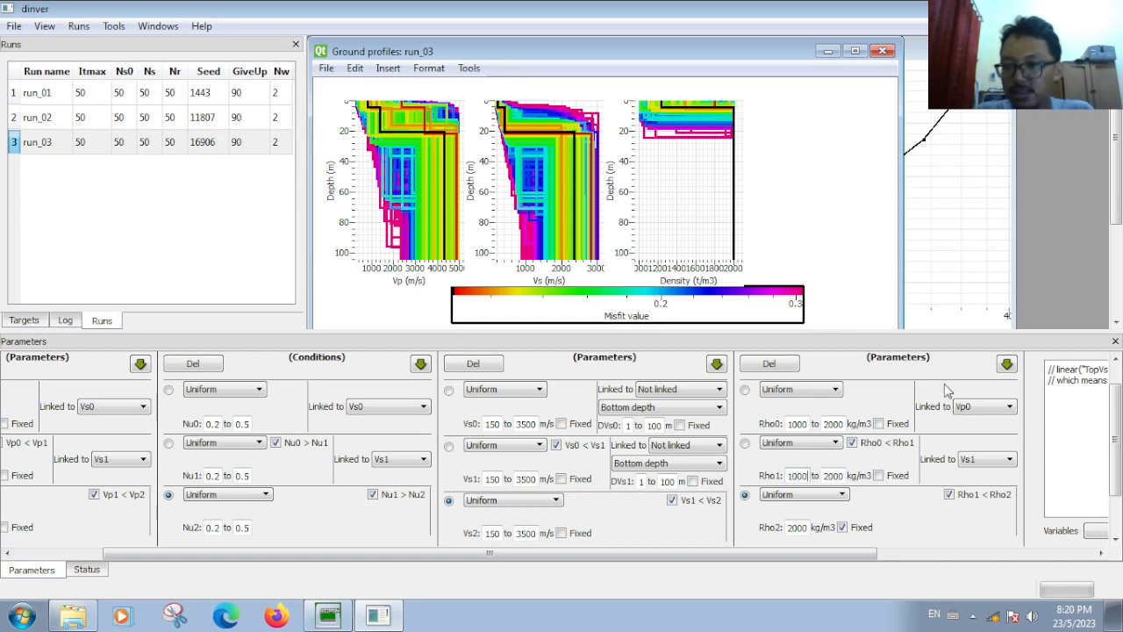
- Add a fourth inversion run with the changed second-layer density, start it, and check its minimum misfit
left_click(78, 25)
left_click(99, 53)
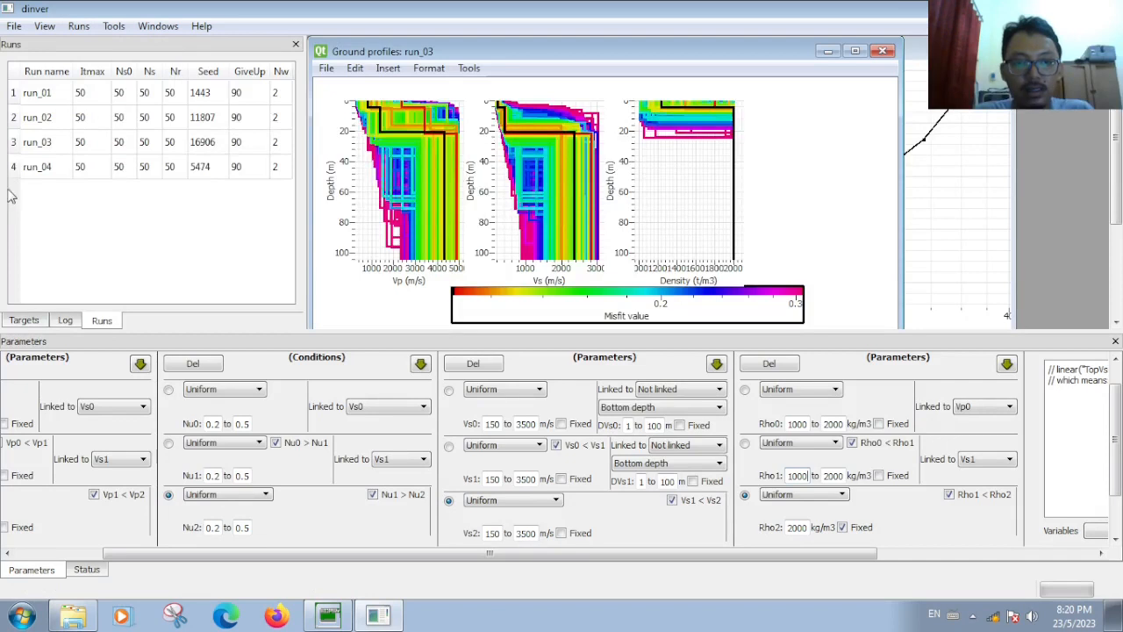
left_click(27, 171)
left_click(76, 27)
left_click(98, 98)
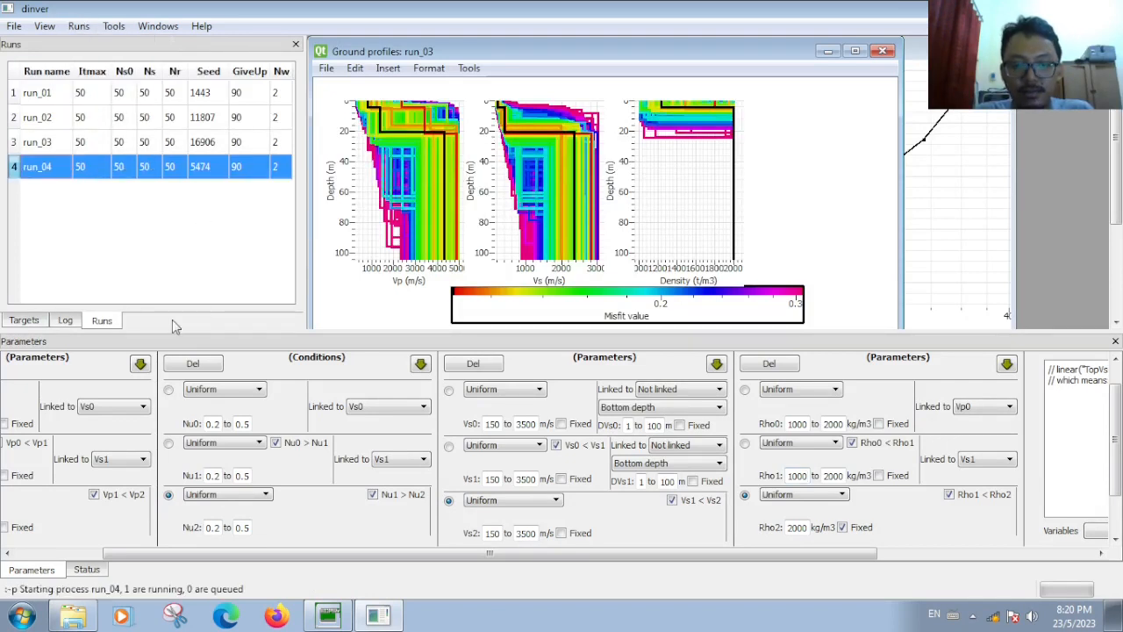
left_click(87, 571)
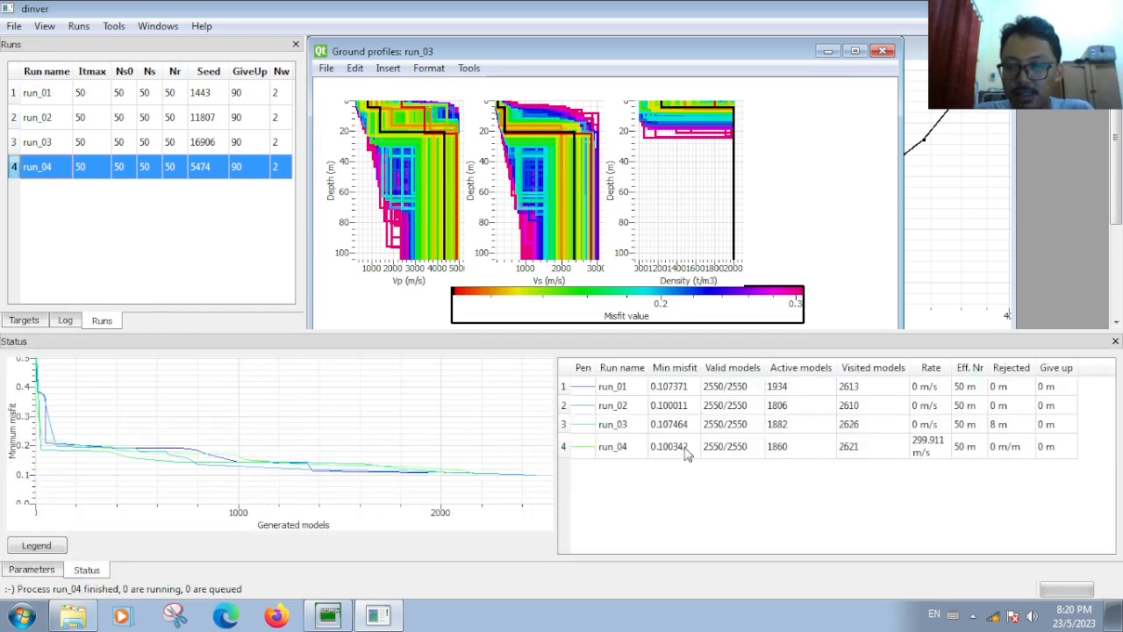
- Plot the fourth run's Rayleigh phase dispersion curves with a maximum misfit of 0.5 and one mode
left_click(45, 27)
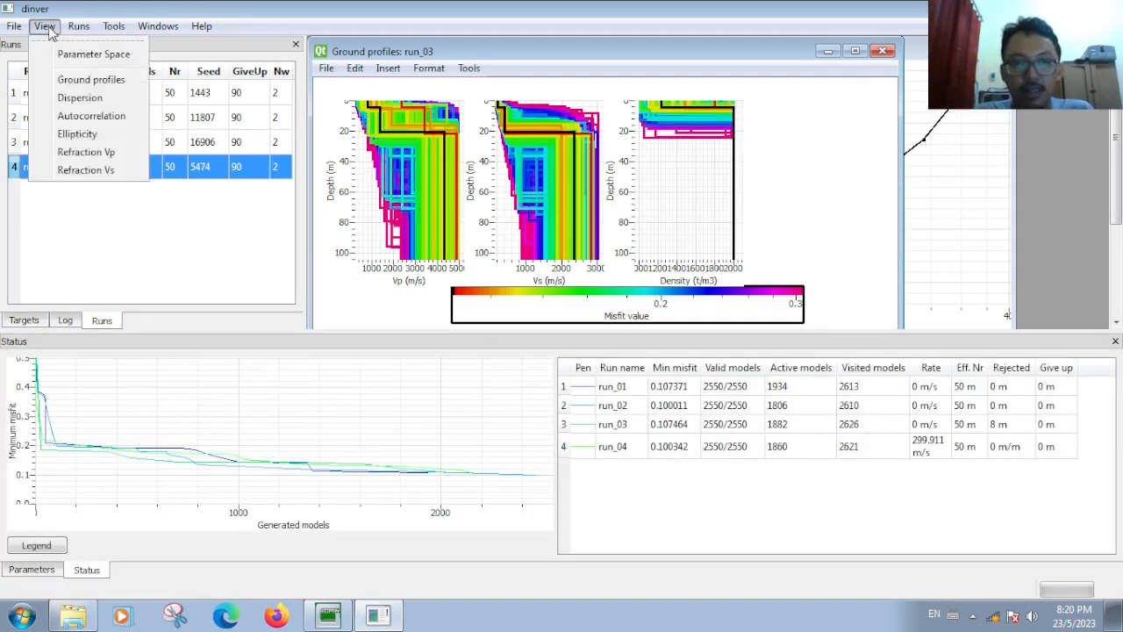
left_click(107, 98)
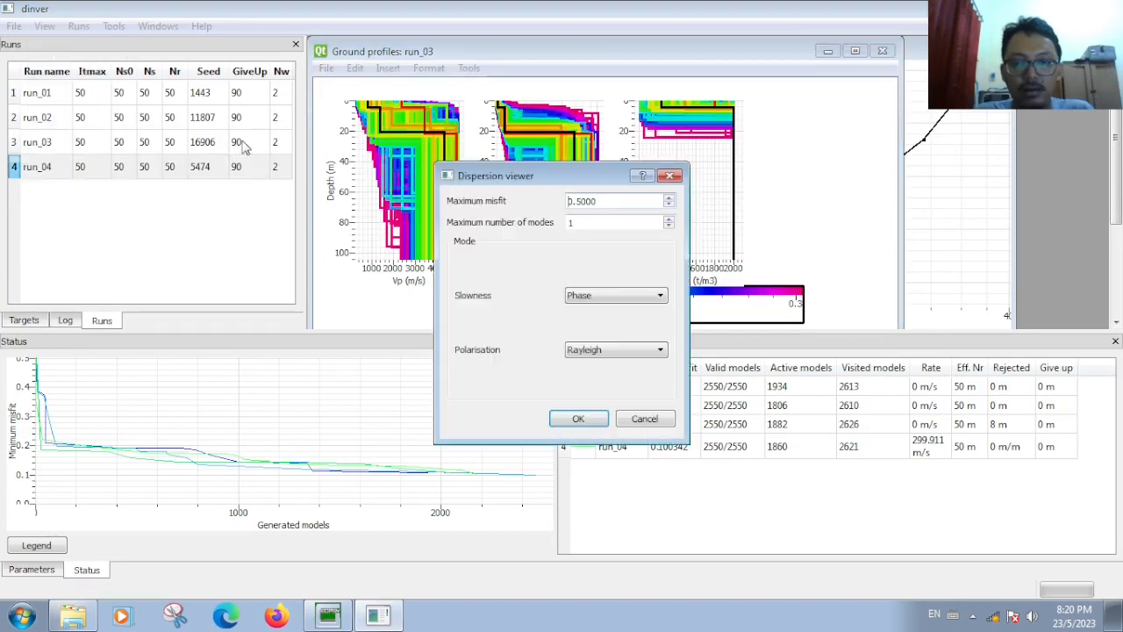
left_click(581, 417)
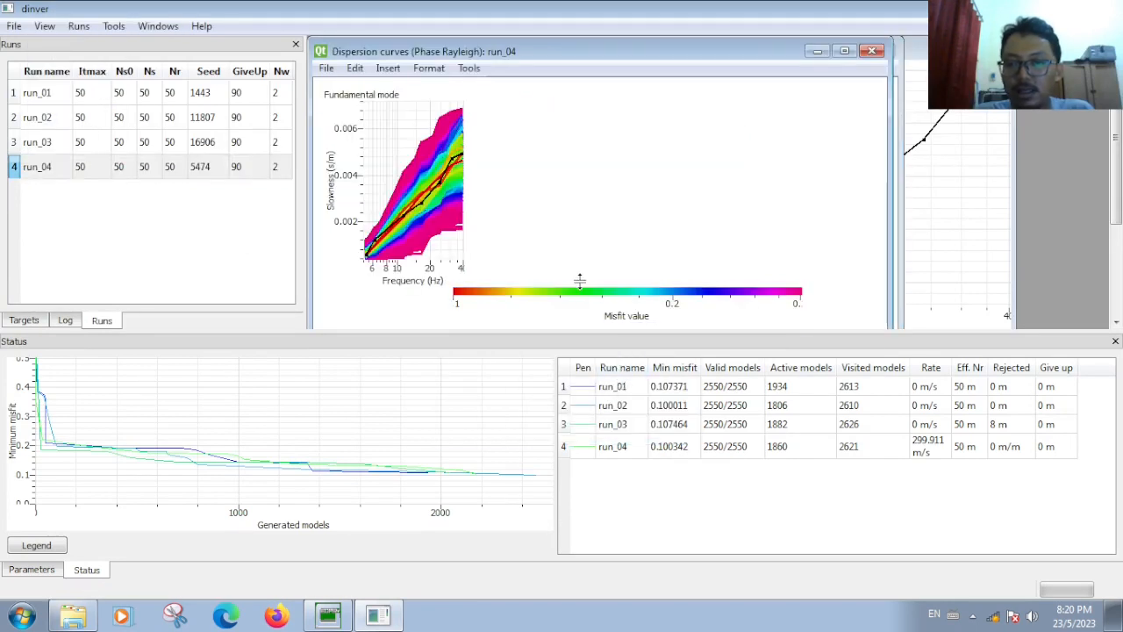
- Set the first palette colour of the fourth run's dispersion misfit scale to black and the second to dark red
double_click(505, 293)
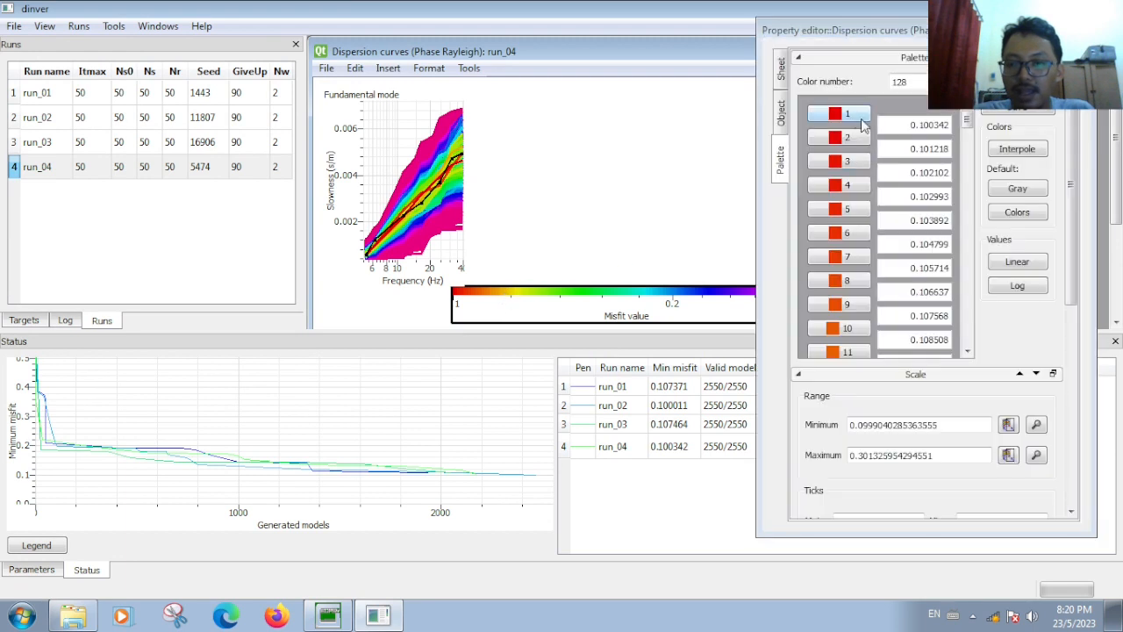
left_click(855, 116)
left_click(732, 175)
left_click(1011, 413)
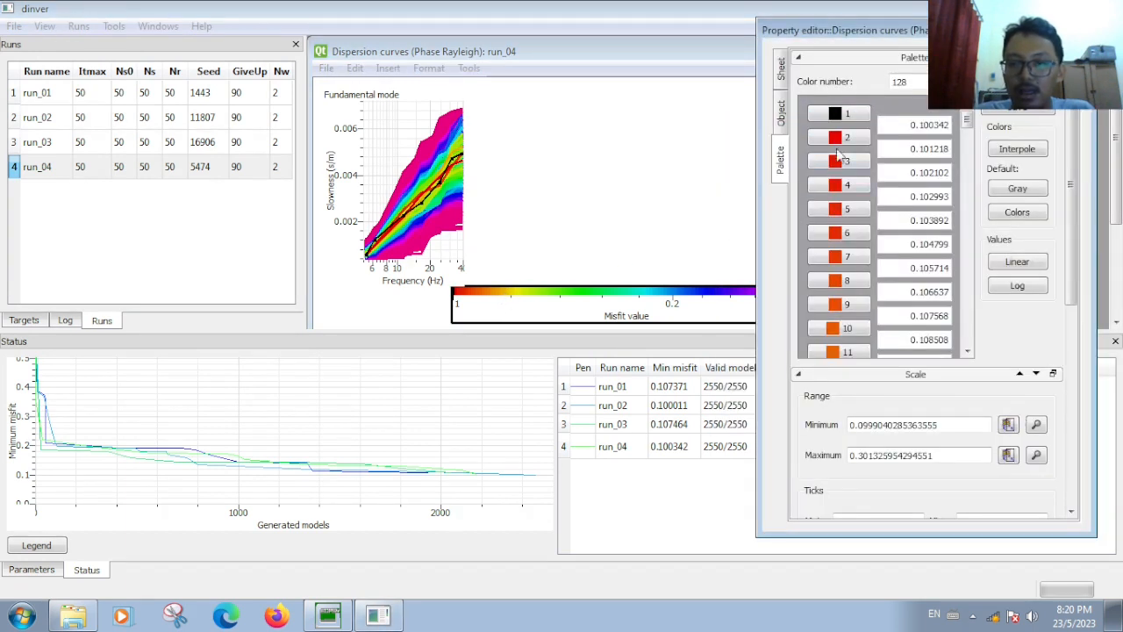
left_click(837, 141)
left_click(734, 176)
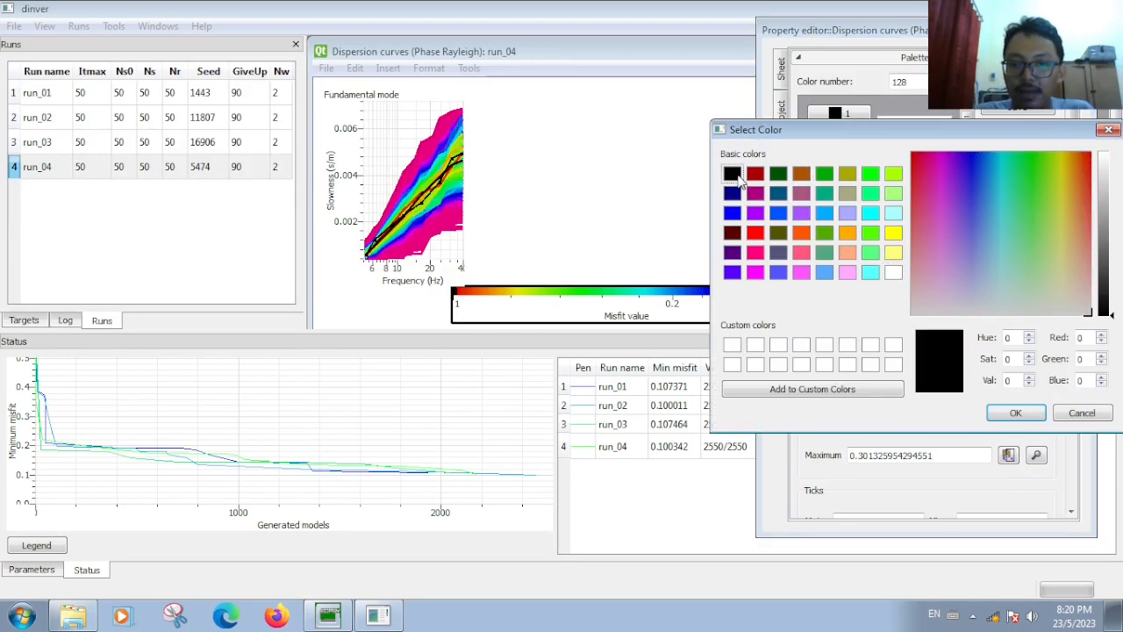
left_click(755, 173)
left_click(1013, 414)
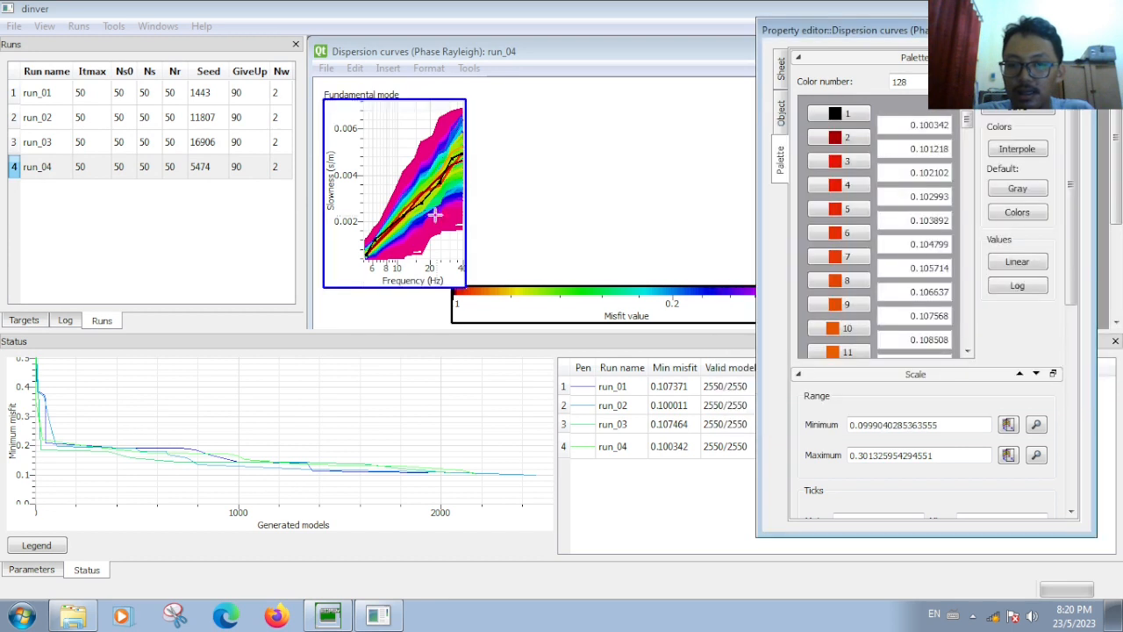
- Set the width of the fourth run's fundamental mode dispersion plot to 15 cm
left_click(435, 214)
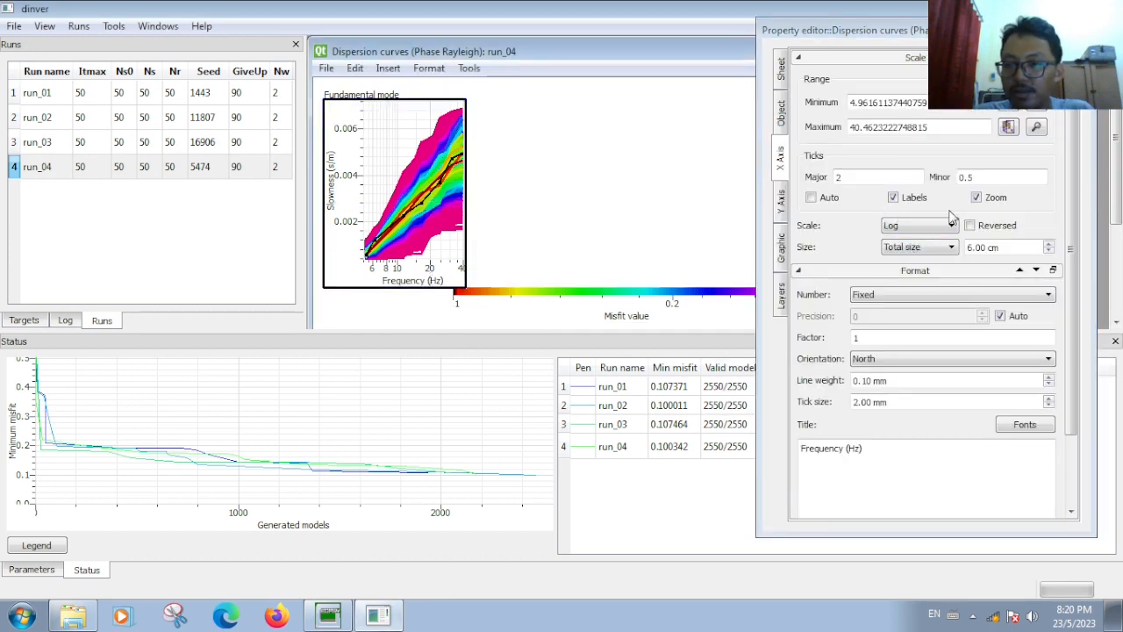
left_click(780, 105)
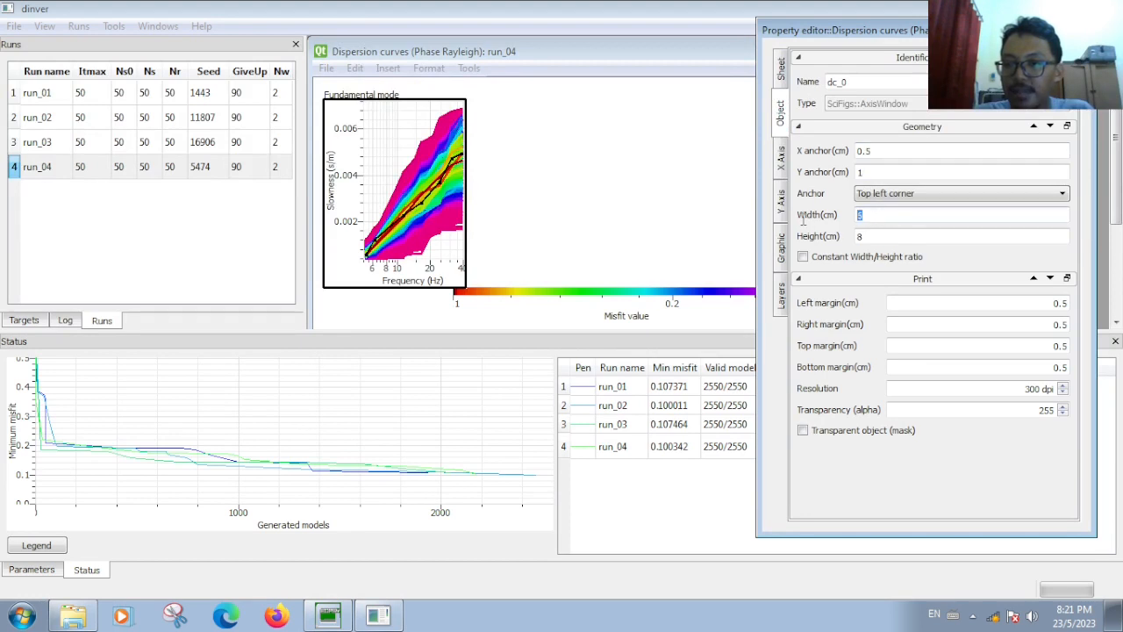
type("10")
key("BackSpace")
type("5")
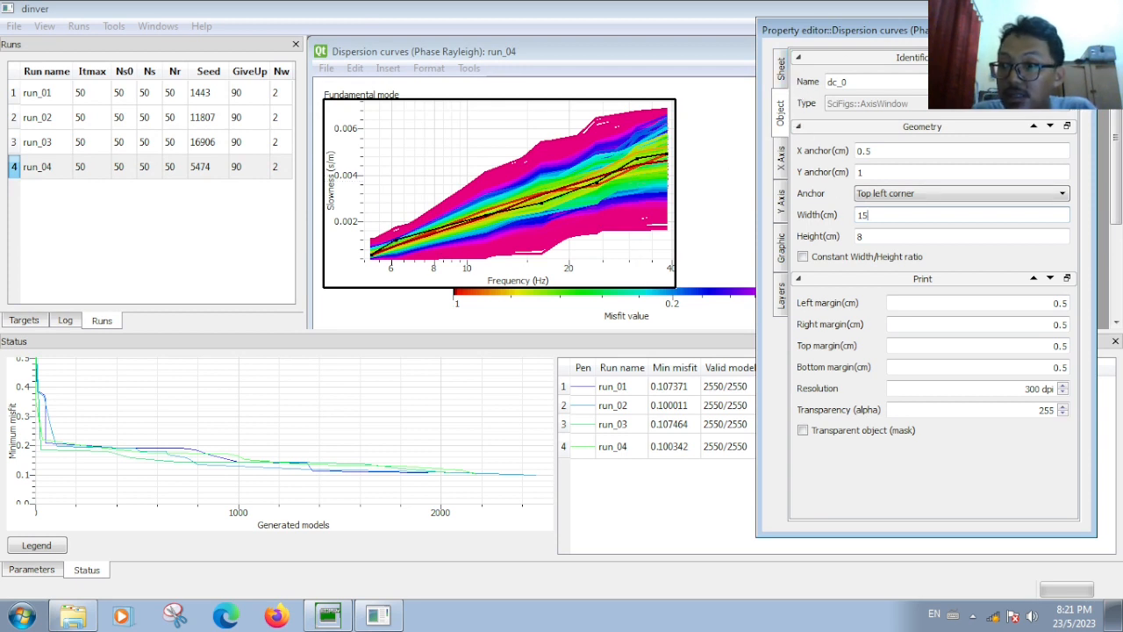
left_click(579, 226)
- Change the second palette colour of the fourth run's dispersion misfit scale to black
left_click(570, 305)
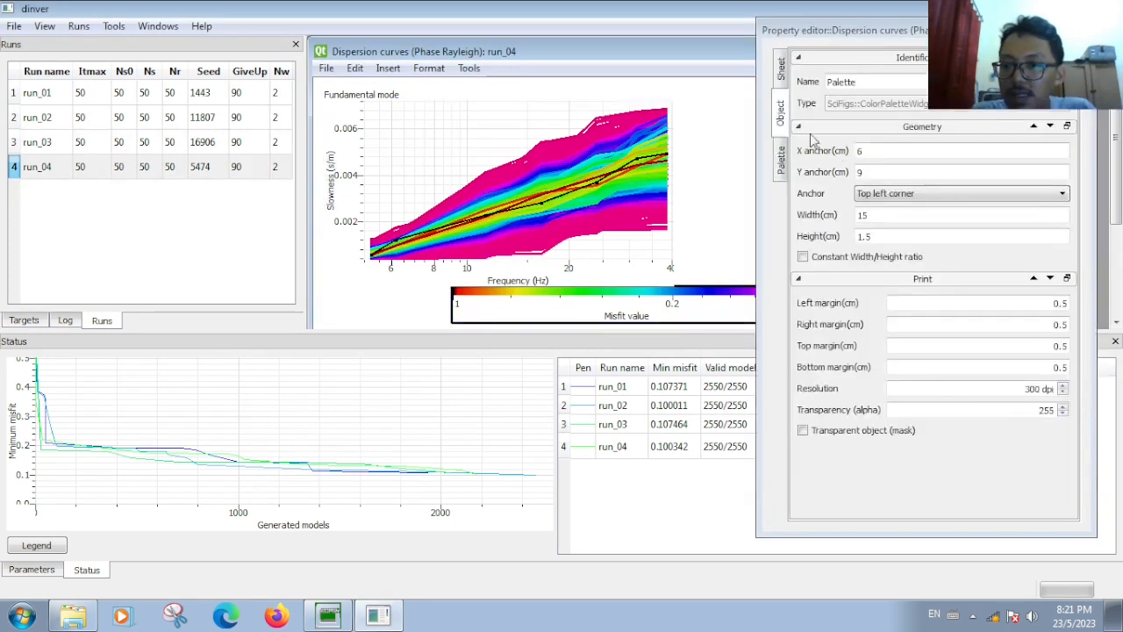
left_click(784, 77)
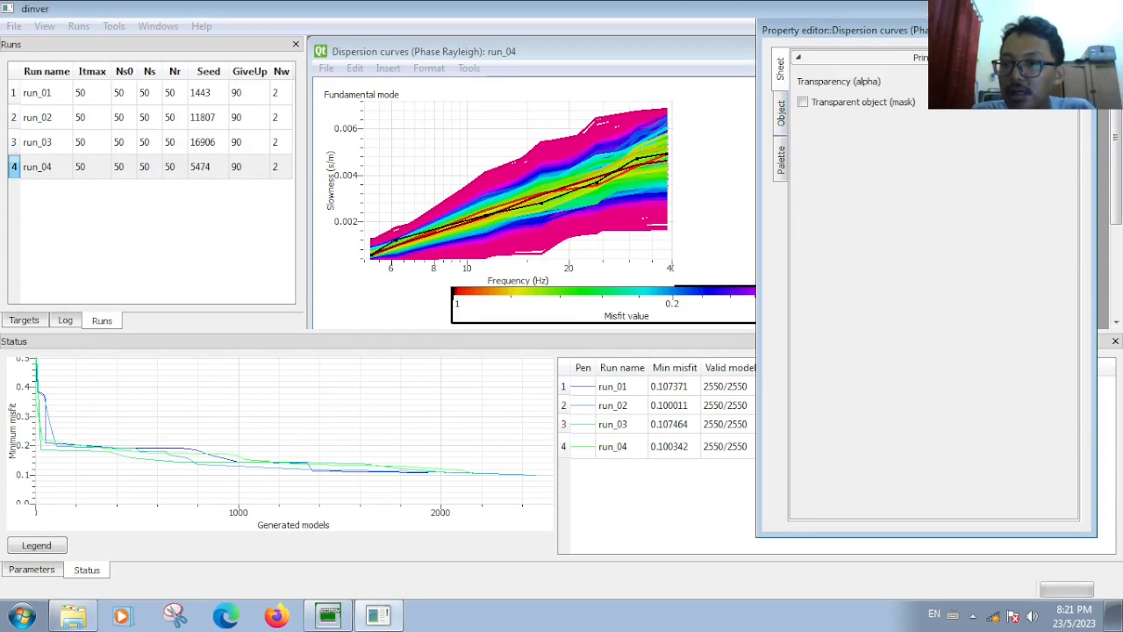
left_click(649, 304)
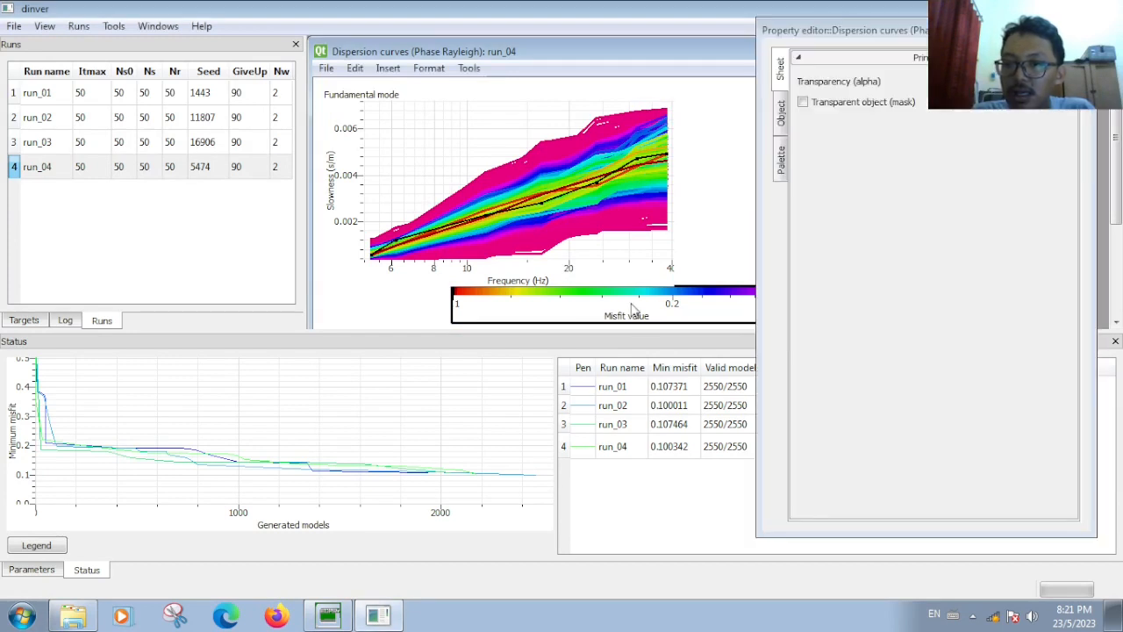
left_click(780, 178)
left_click(838, 138)
left_click(728, 172)
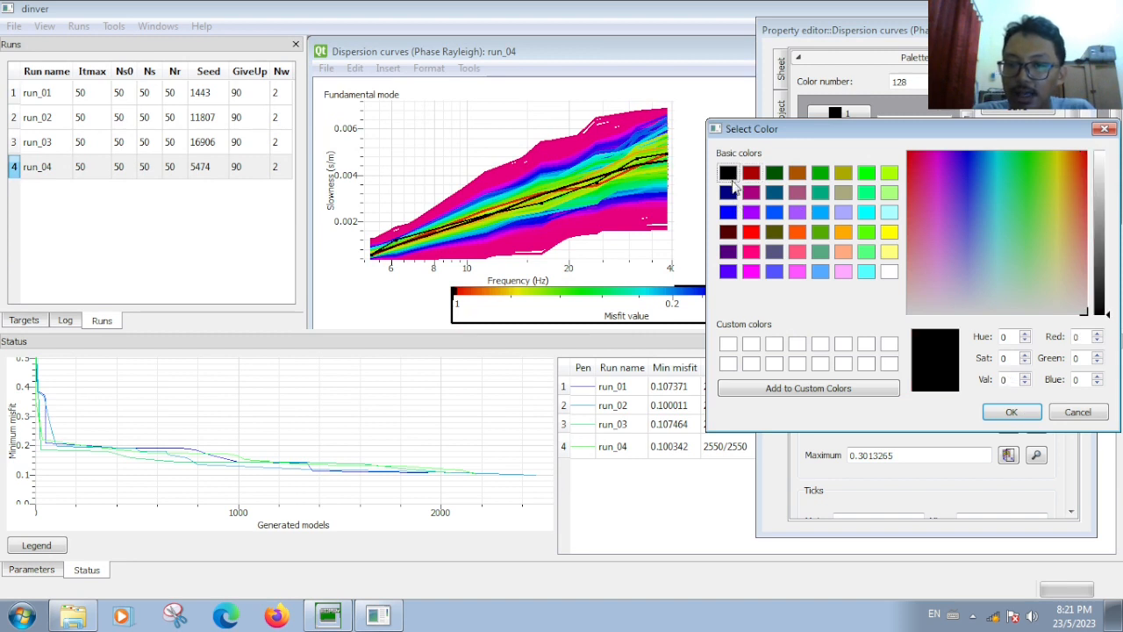
left_click(728, 193)
left_click(751, 173)
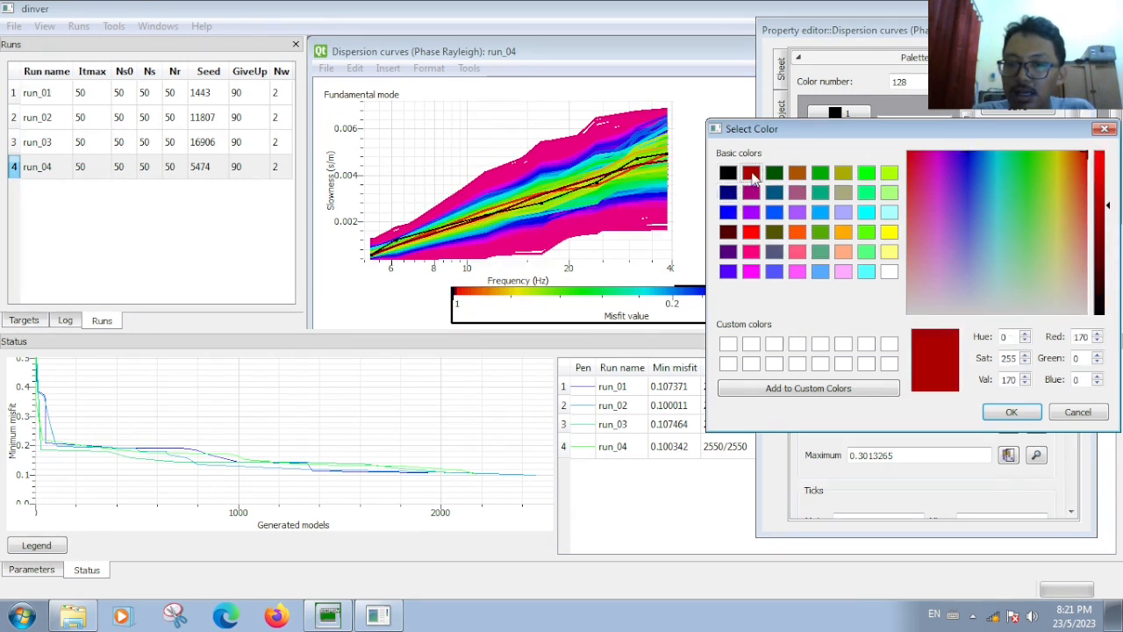
left_click(728, 173)
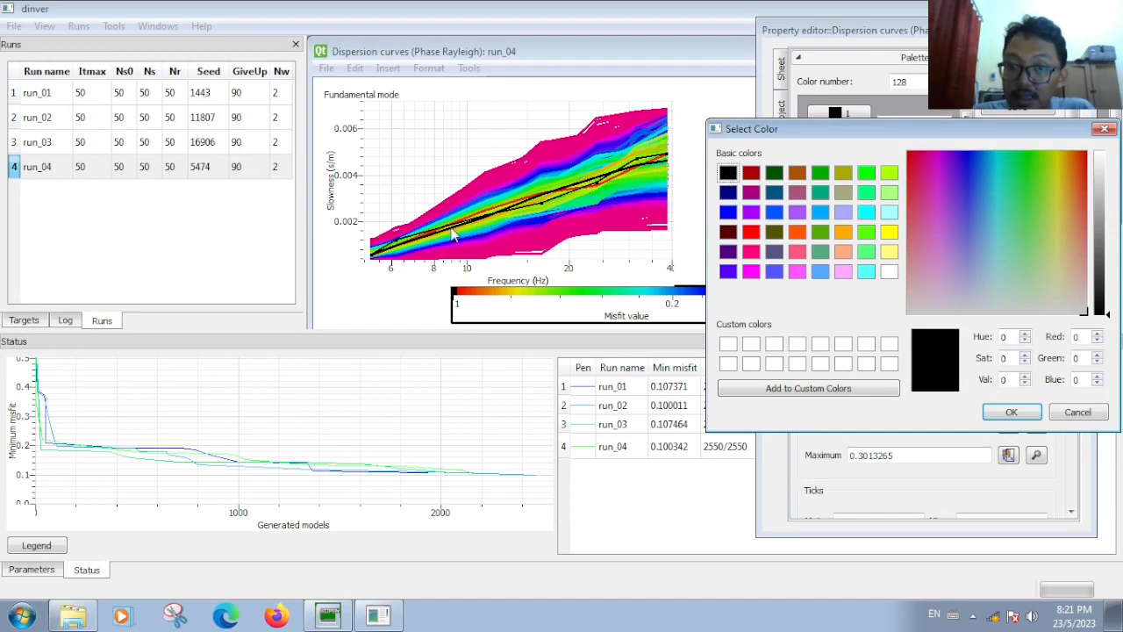
left_click(1008, 412)
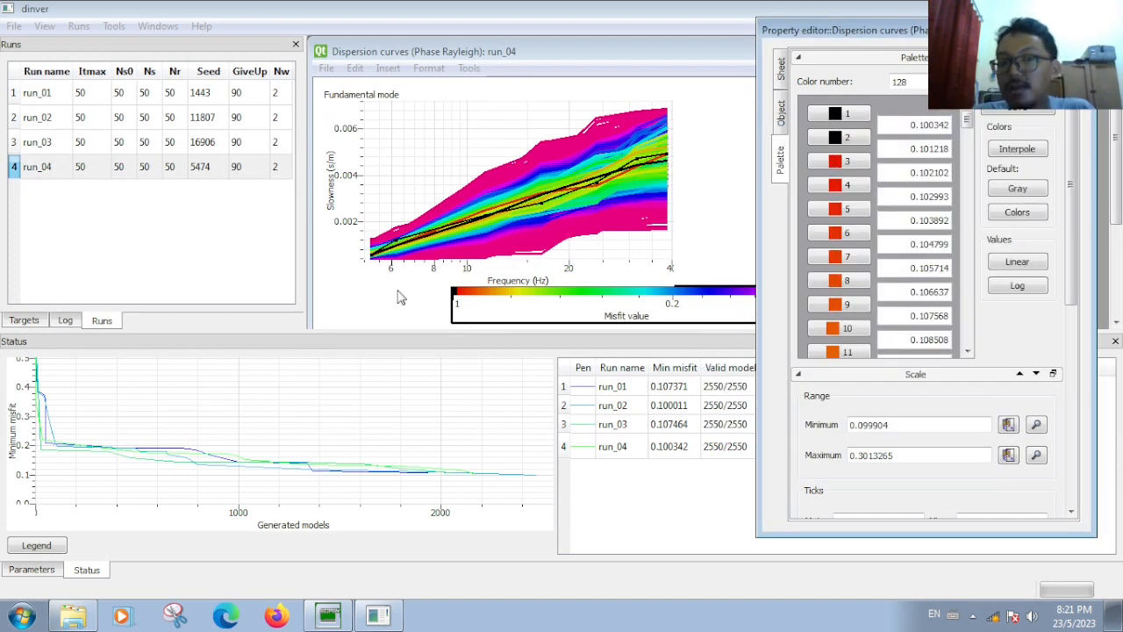
- Plot the fourth run's ground profiles with a maximum misfit of 0.5 and at most three profiles
left_click(61, 166)
left_click(44, 26)
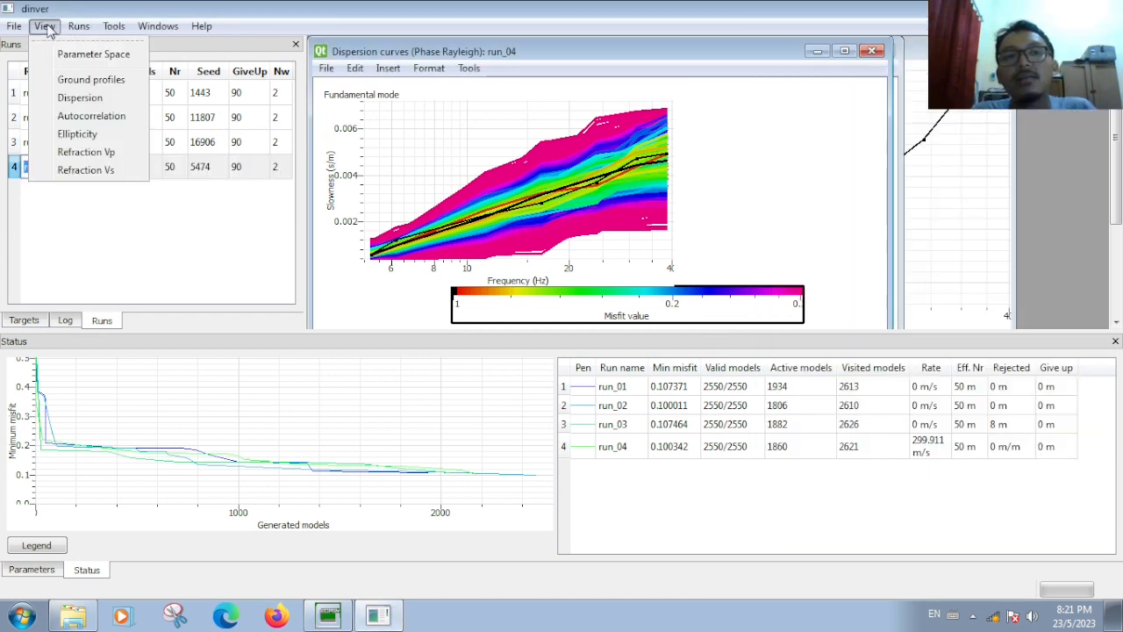
left_click(91, 79)
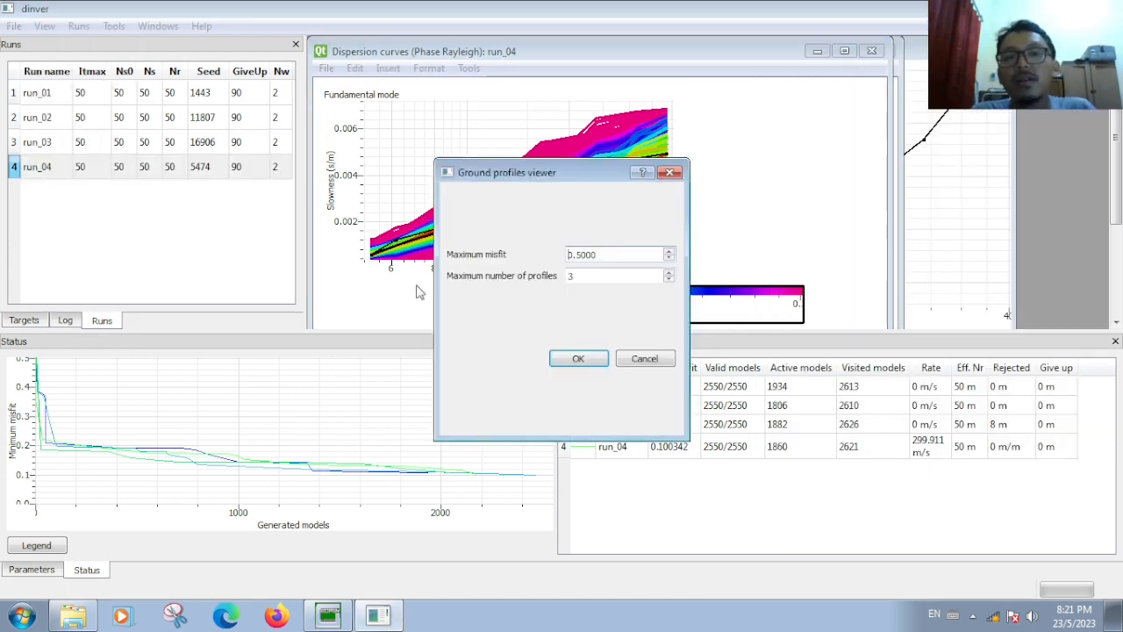
left_click(593, 361)
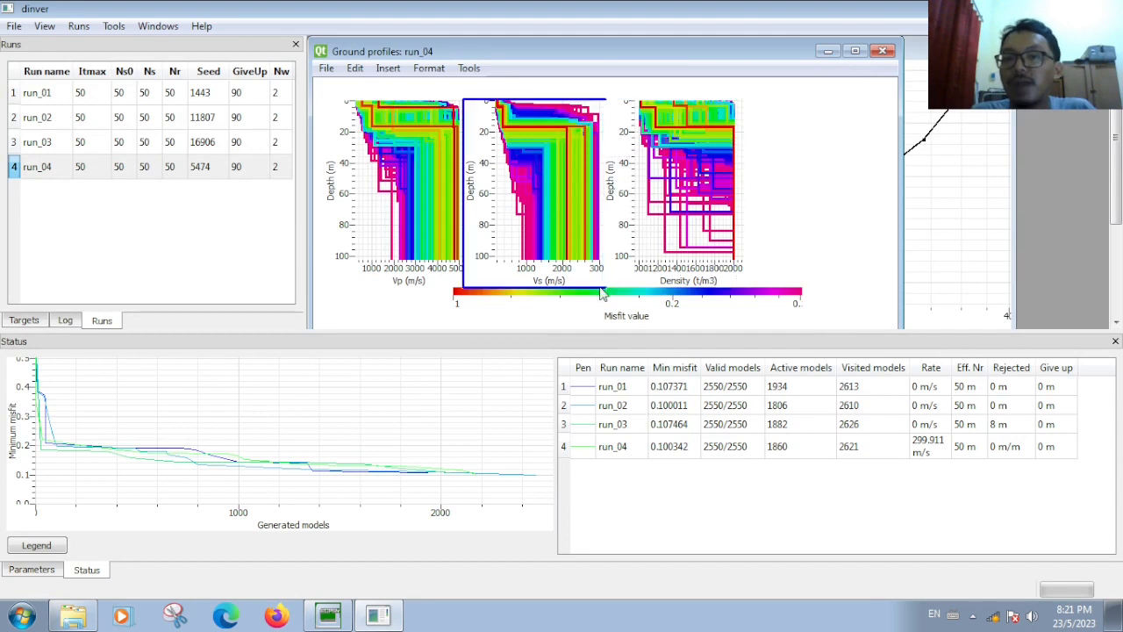
- Set the first two palette colours of the fourth run's ground profiles misfit scale to black and inspect the Vs and density profiles
double_click(642, 300)
left_click(844, 119)
left_click(734, 178)
left_click(1015, 412)
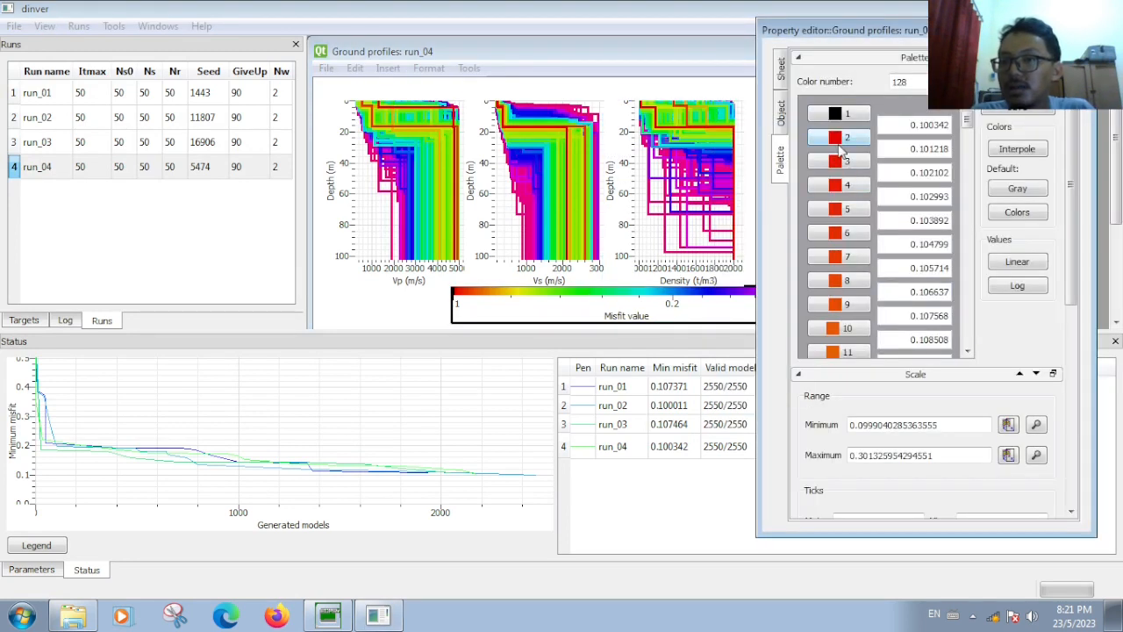
left_click(839, 140)
left_click(727, 172)
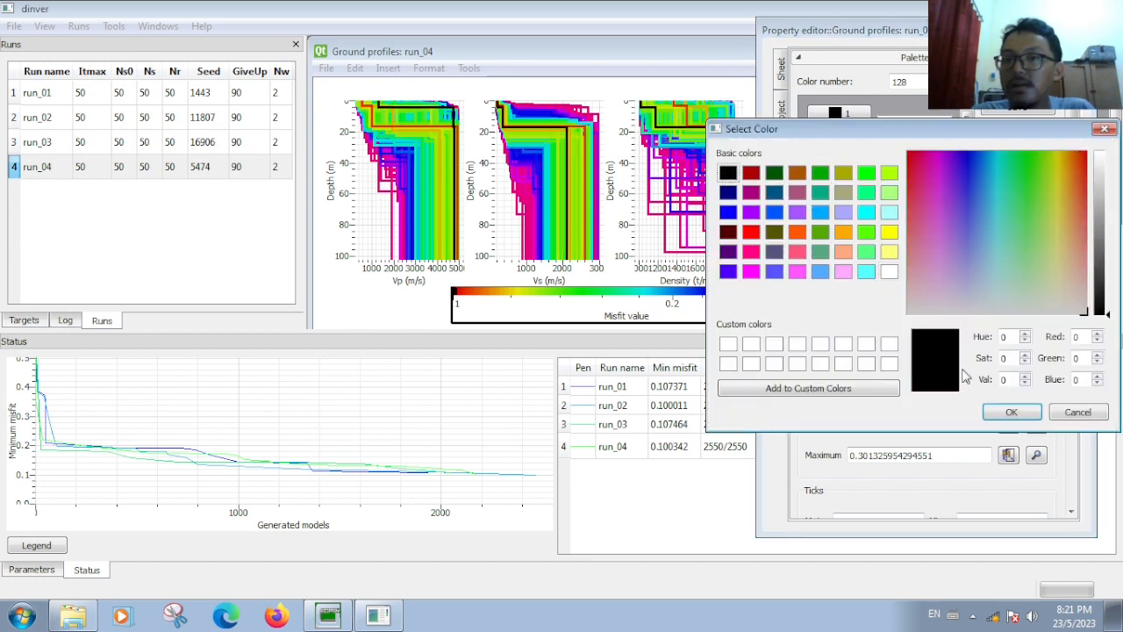
left_click(1012, 412)
left_click(544, 175)
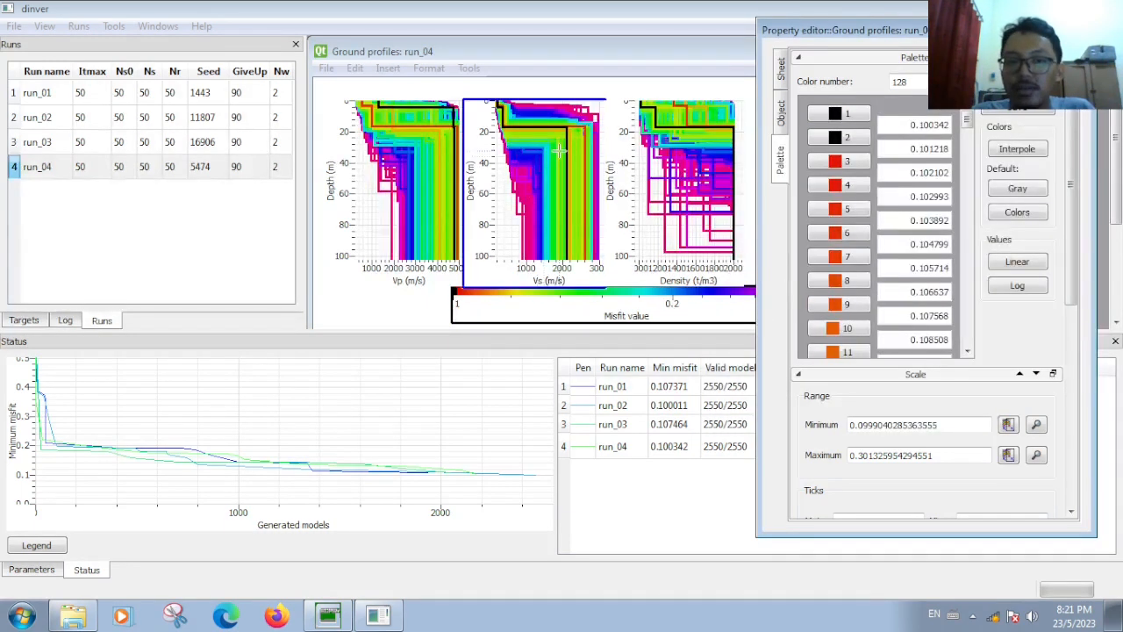
left_click(645, 123)
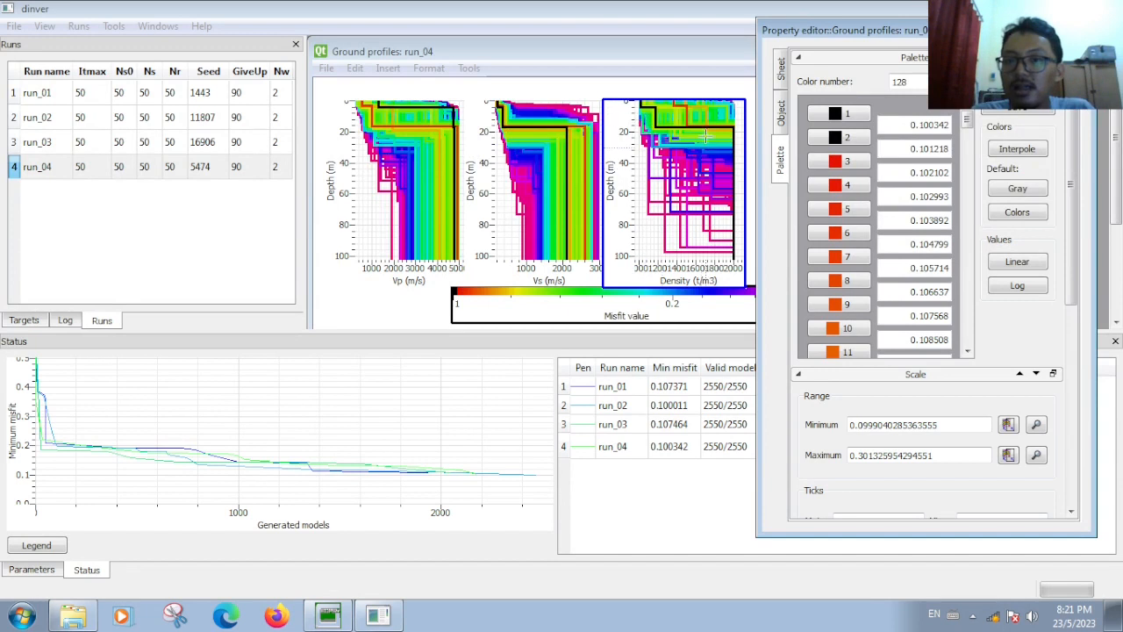
left_click(569, 13)
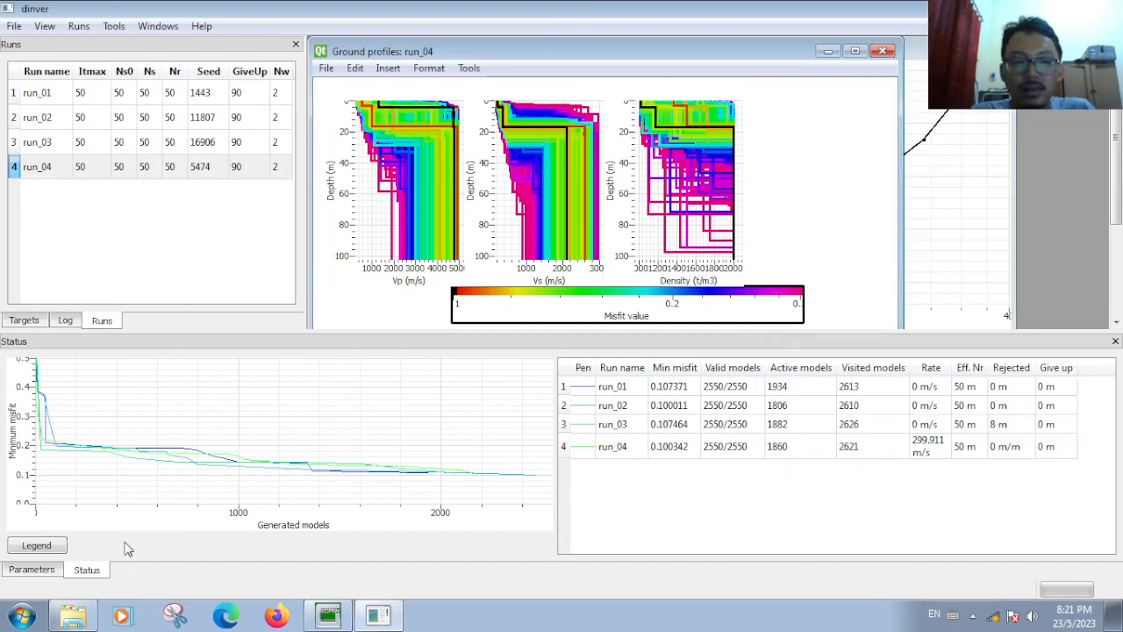
- Set the maximum of the third layer's density Rho2 to 2670 kg/m3
left_click(51, 570)
left_click(841, 527)
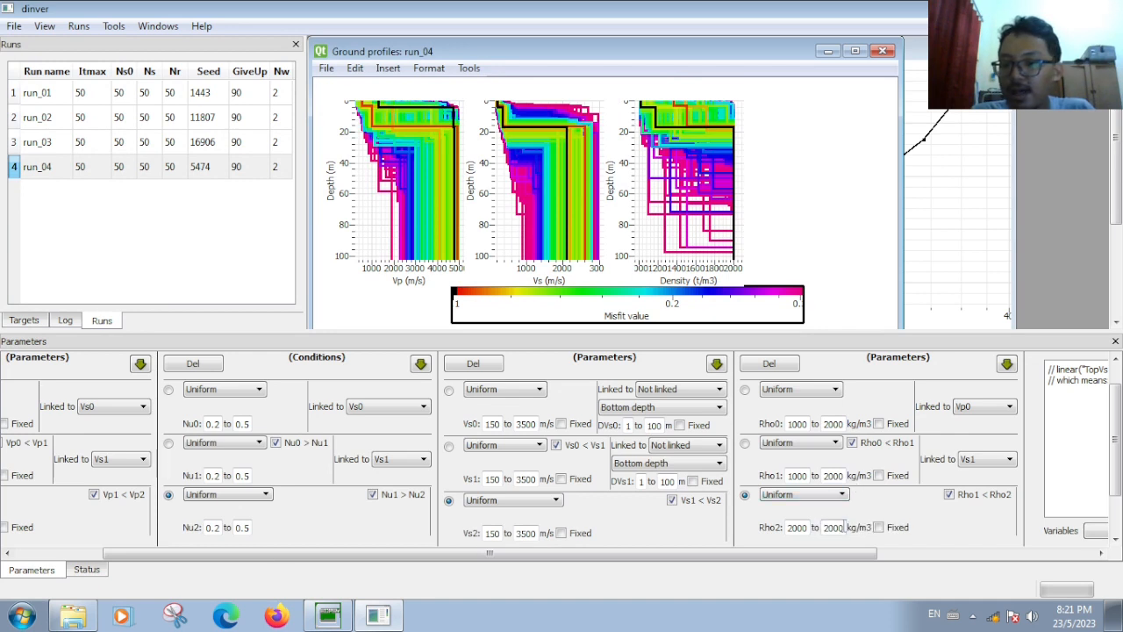
double_click(800, 527)
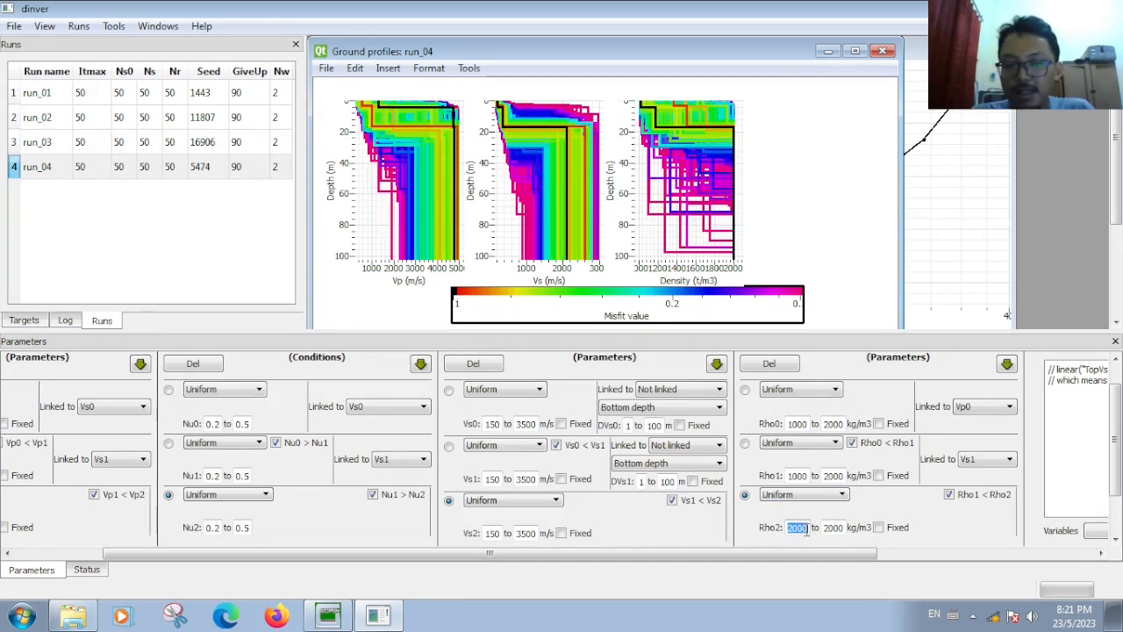
double_click(830, 527)
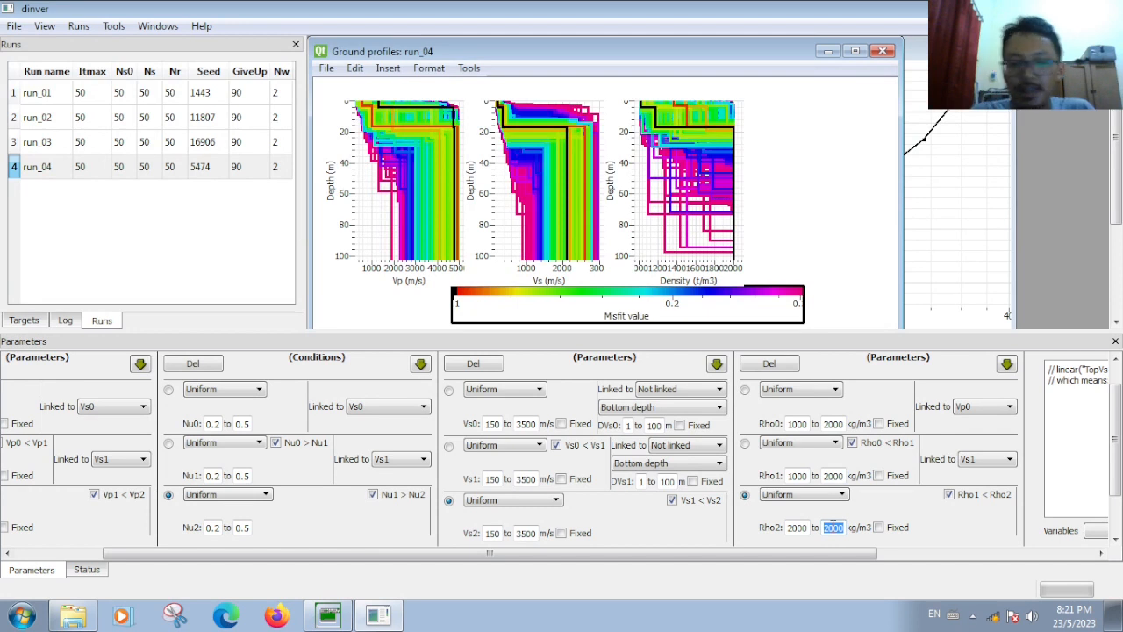
type("2")
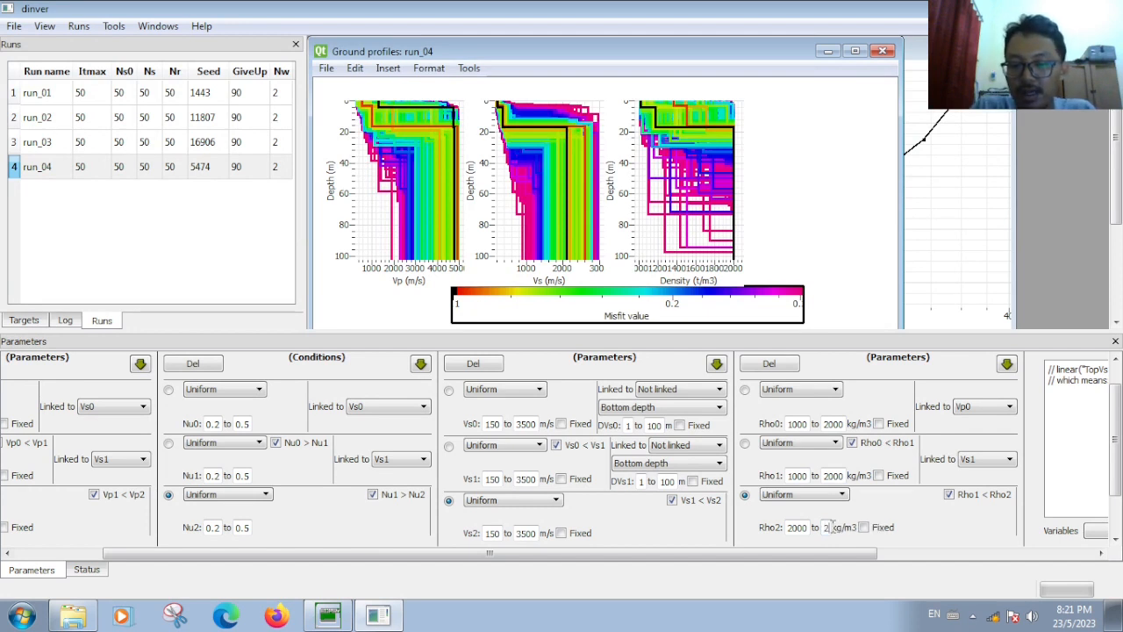
type("670")
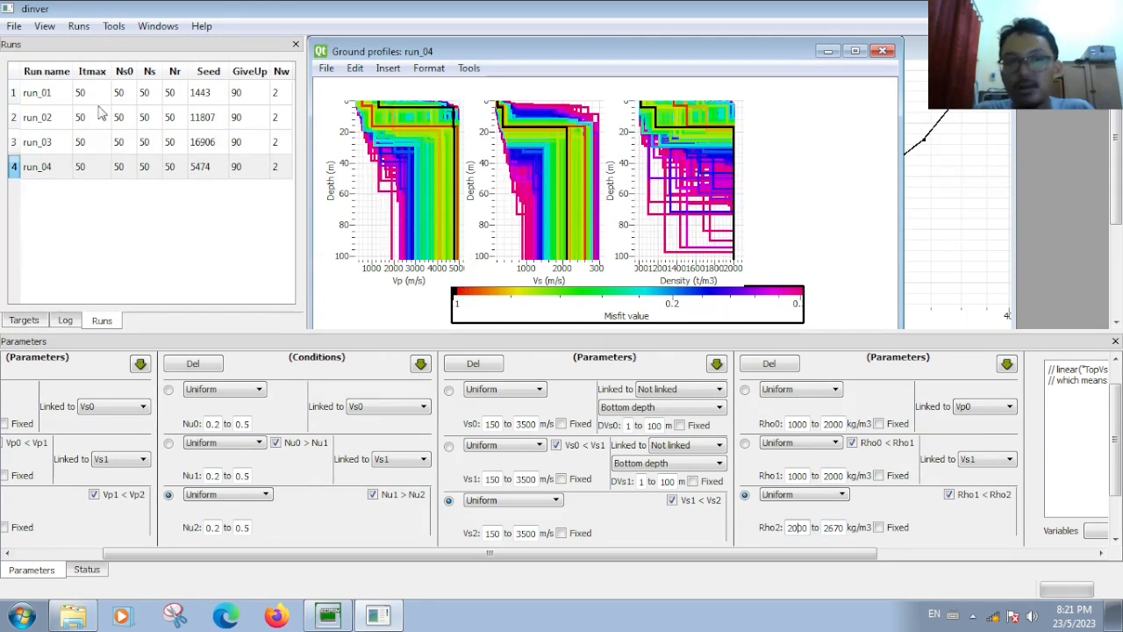
- Add a fifth inversion run with the changed third-layer density and start it
left_click(78, 25)
left_click(82, 50)
left_click(14, 189)
left_click(78, 25)
left_click(96, 96)
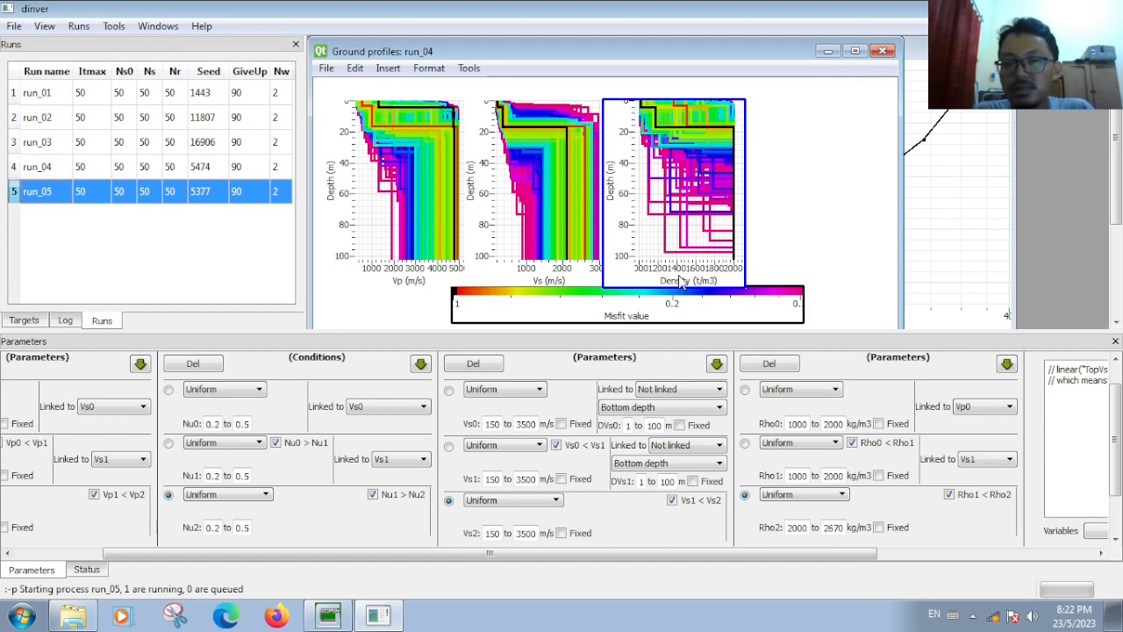
- Plot the fifth run's ground profiles with a maximum misfit of 0.5 and at most three profiles
left_click(42, 26)
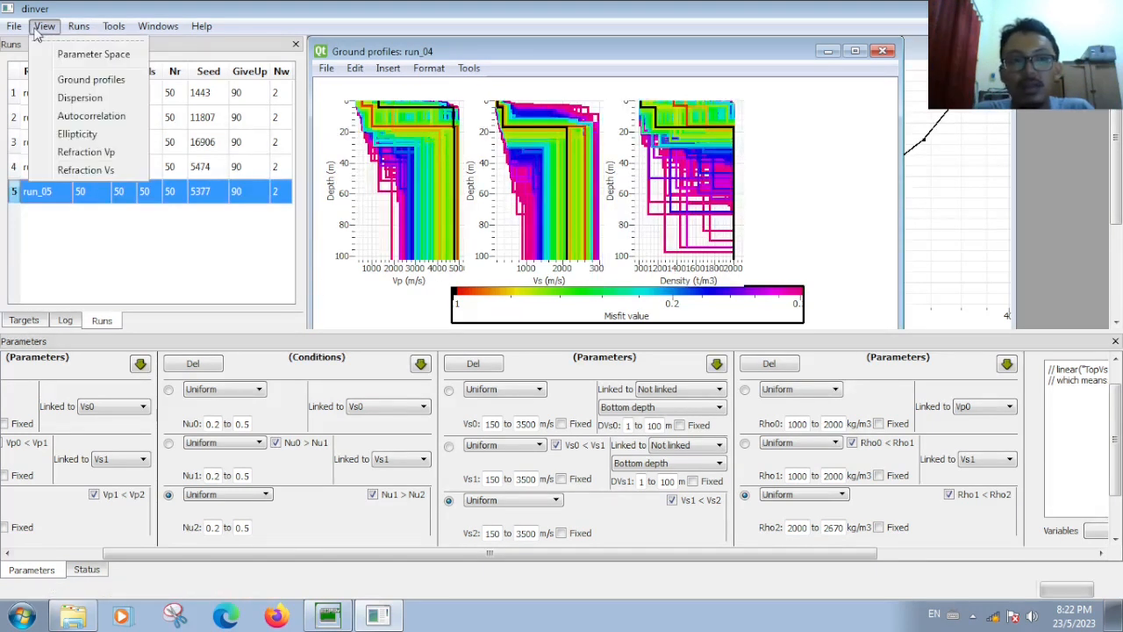
left_click(97, 79)
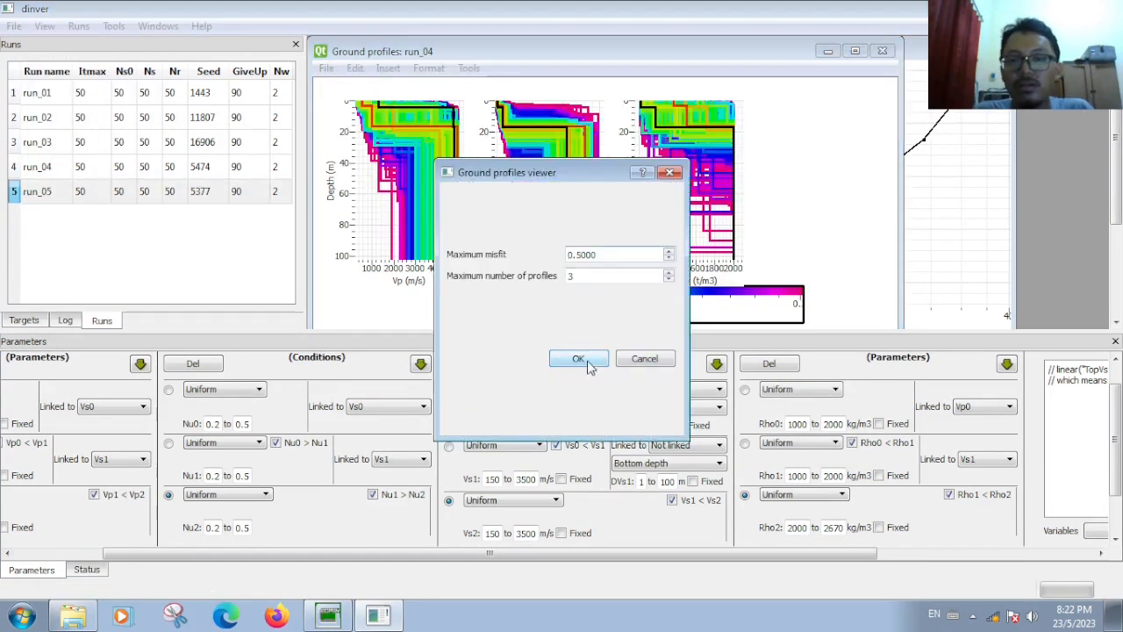
left_click(579, 362)
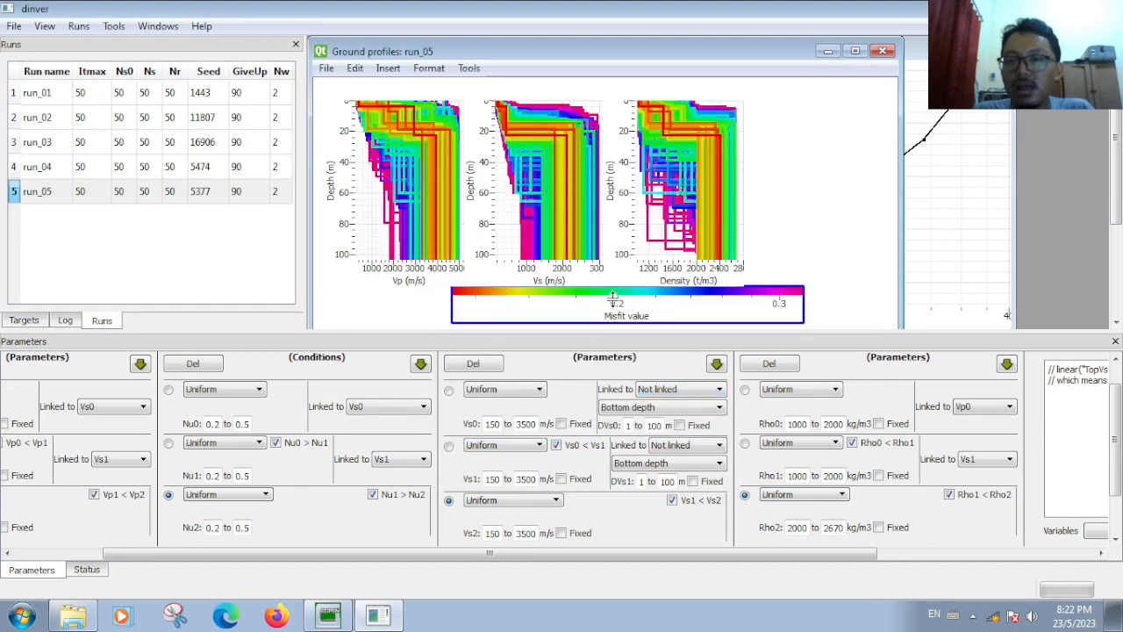
- Set the first palette colour of the fifth run's ground profiles misfit scale to black
double_click(614, 296)
double_click(841, 126)
left_click(727, 168)
left_click(1005, 409)
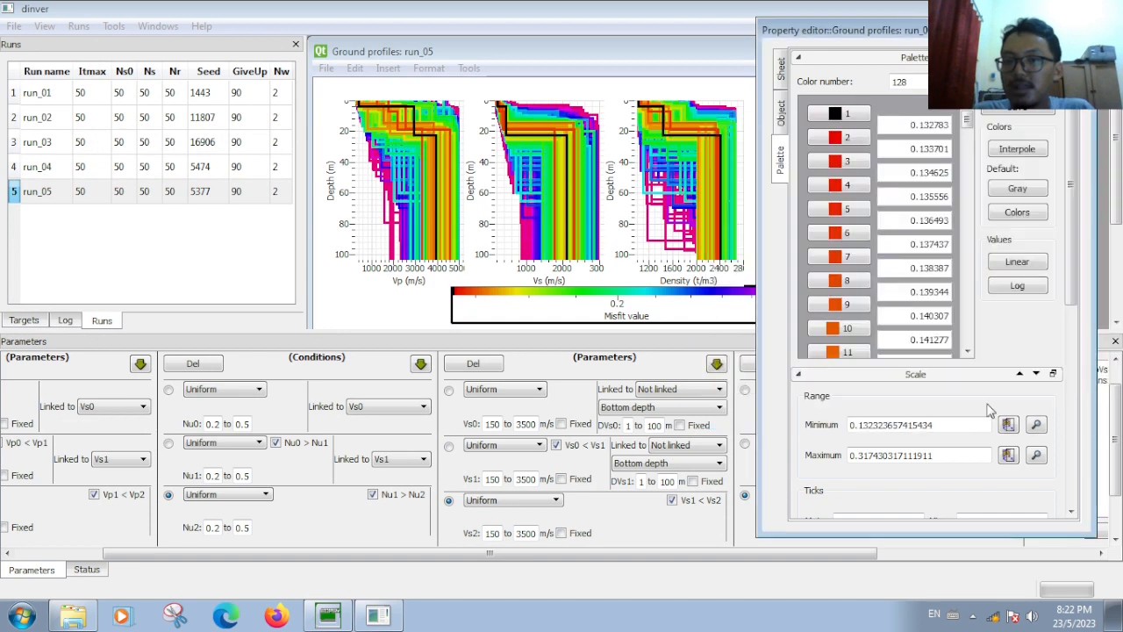
- Examine the layer depths and values of the best model in the fifth run's density, Vs and Vp profiles
left_click(696, 130)
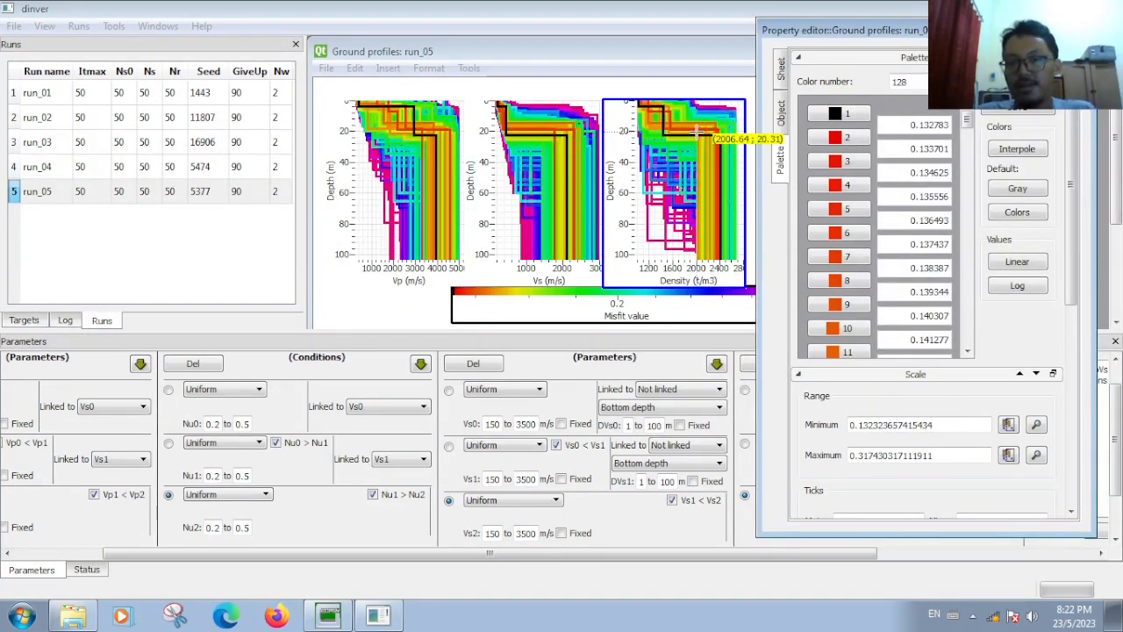
left_click(526, 138)
left_click(452, 141)
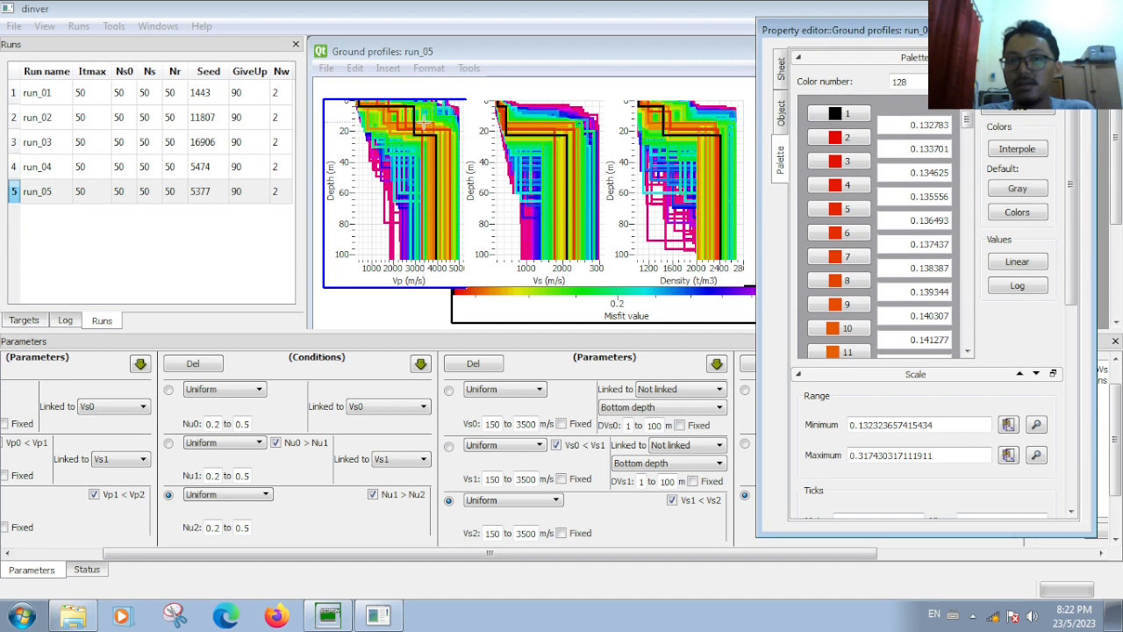
mouse_move(414, 114)
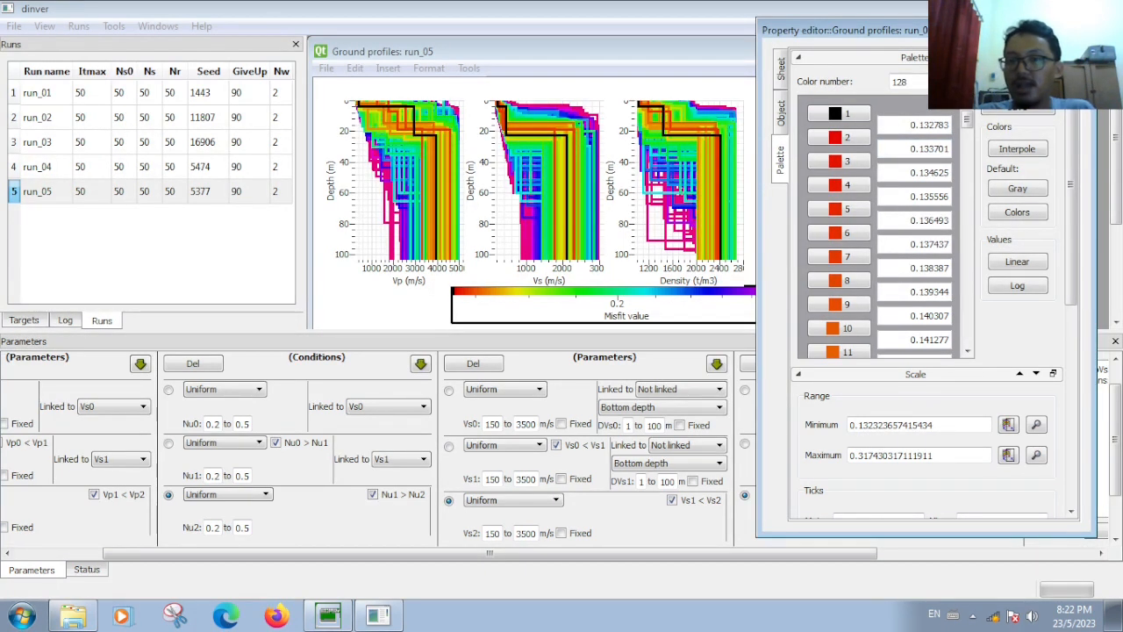
left_click(1077, 28)
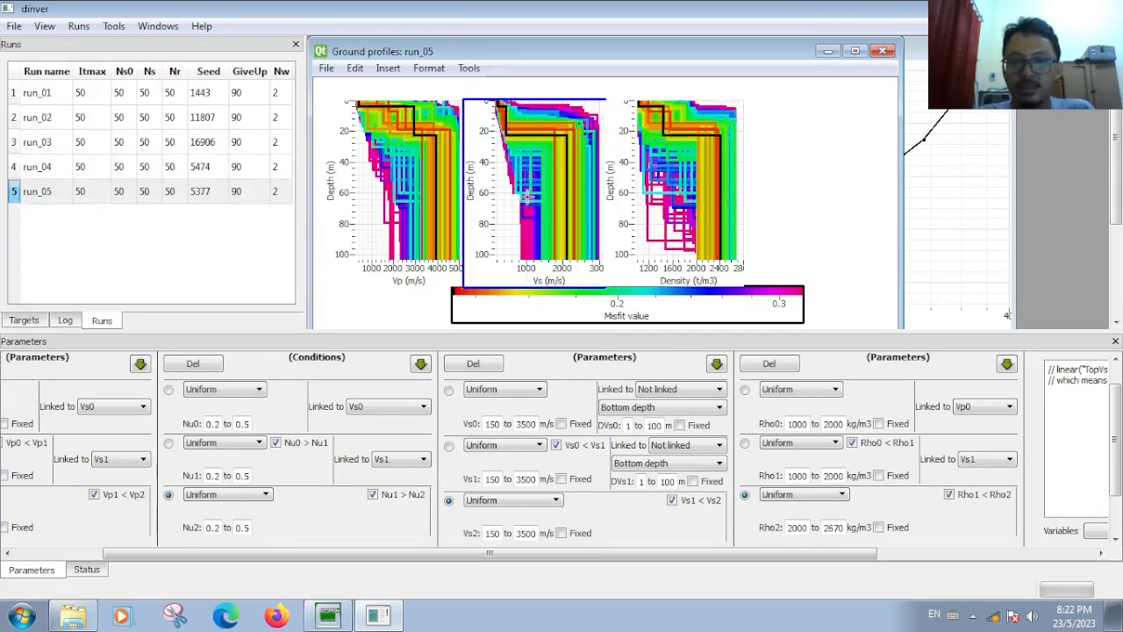
mouse_move(526, 198)
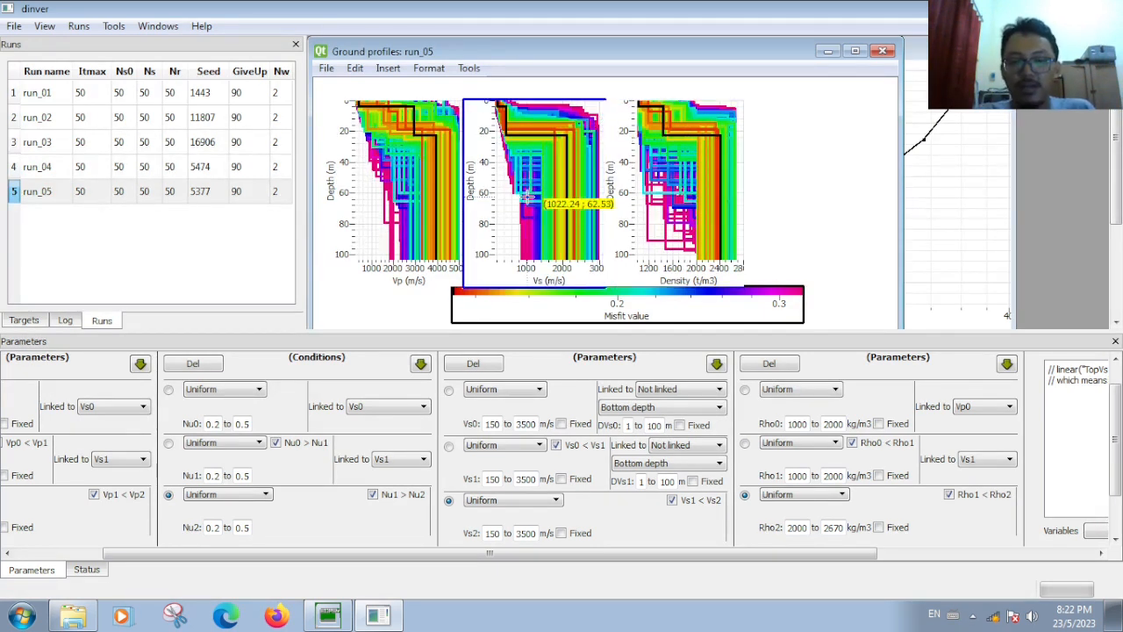